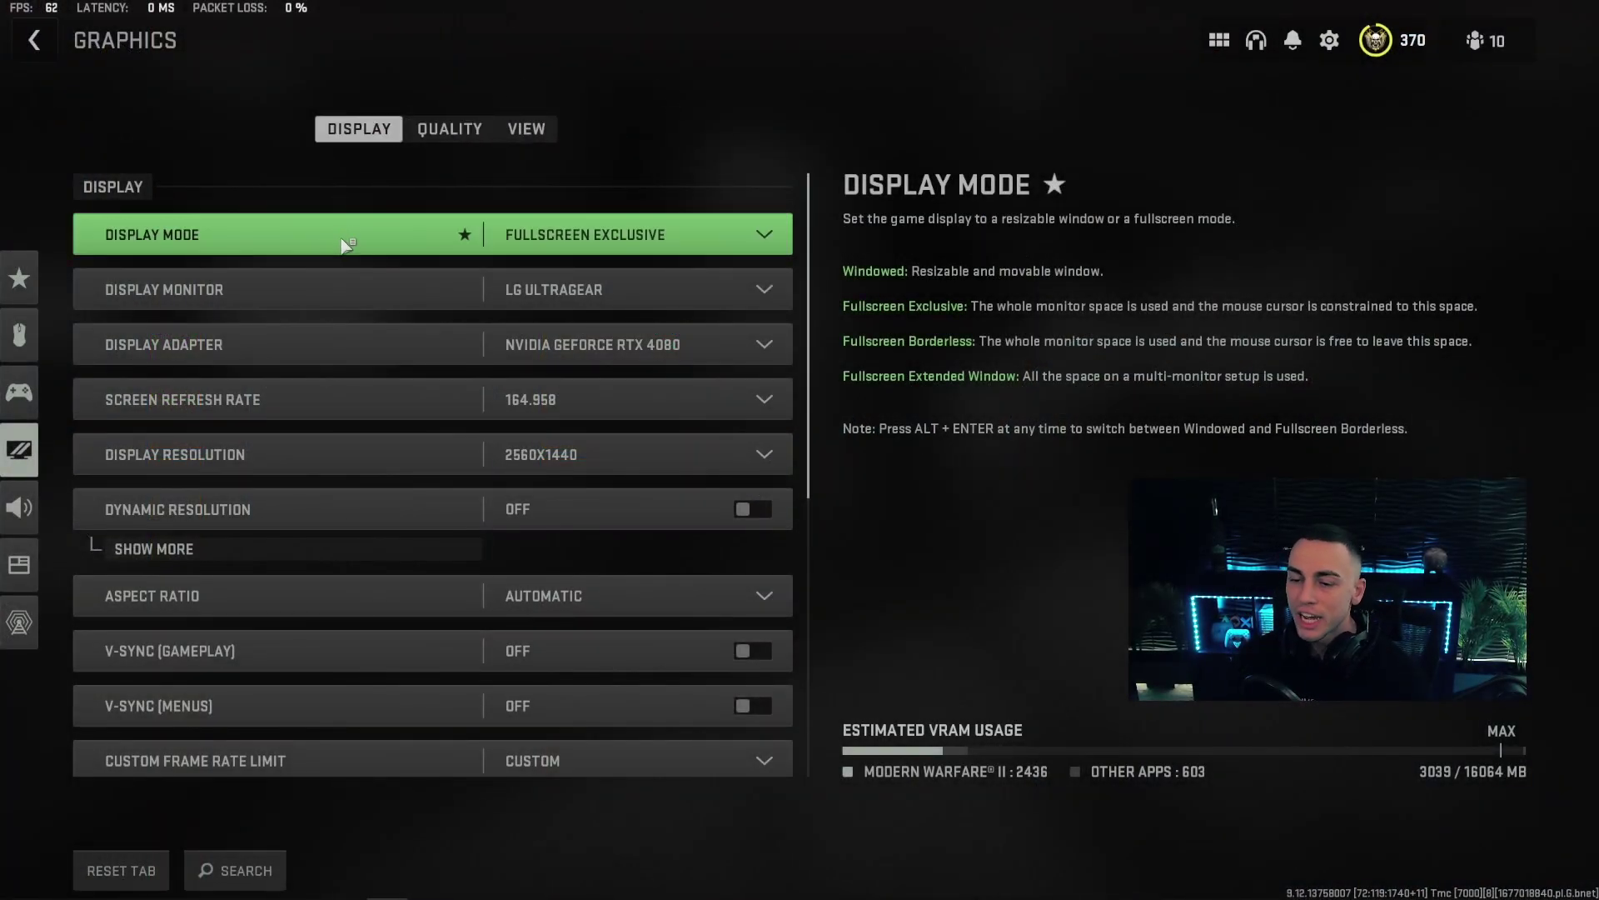
Set the display mode to Fullscreen Exclusive and review the available display resolutions.
click(716, 237)
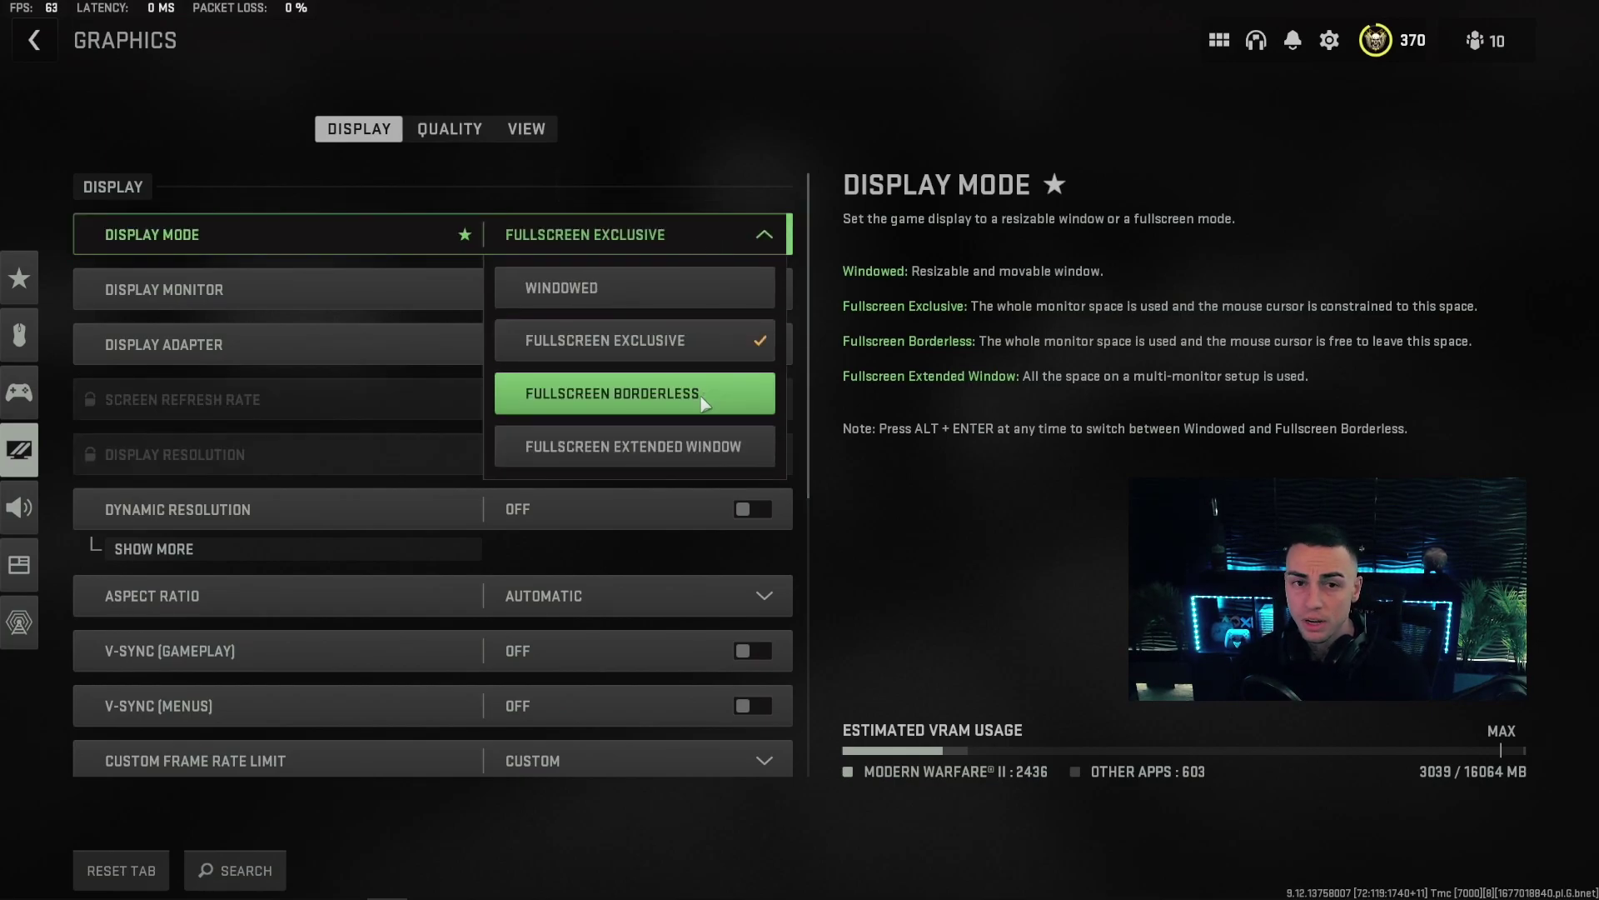
click(689, 353)
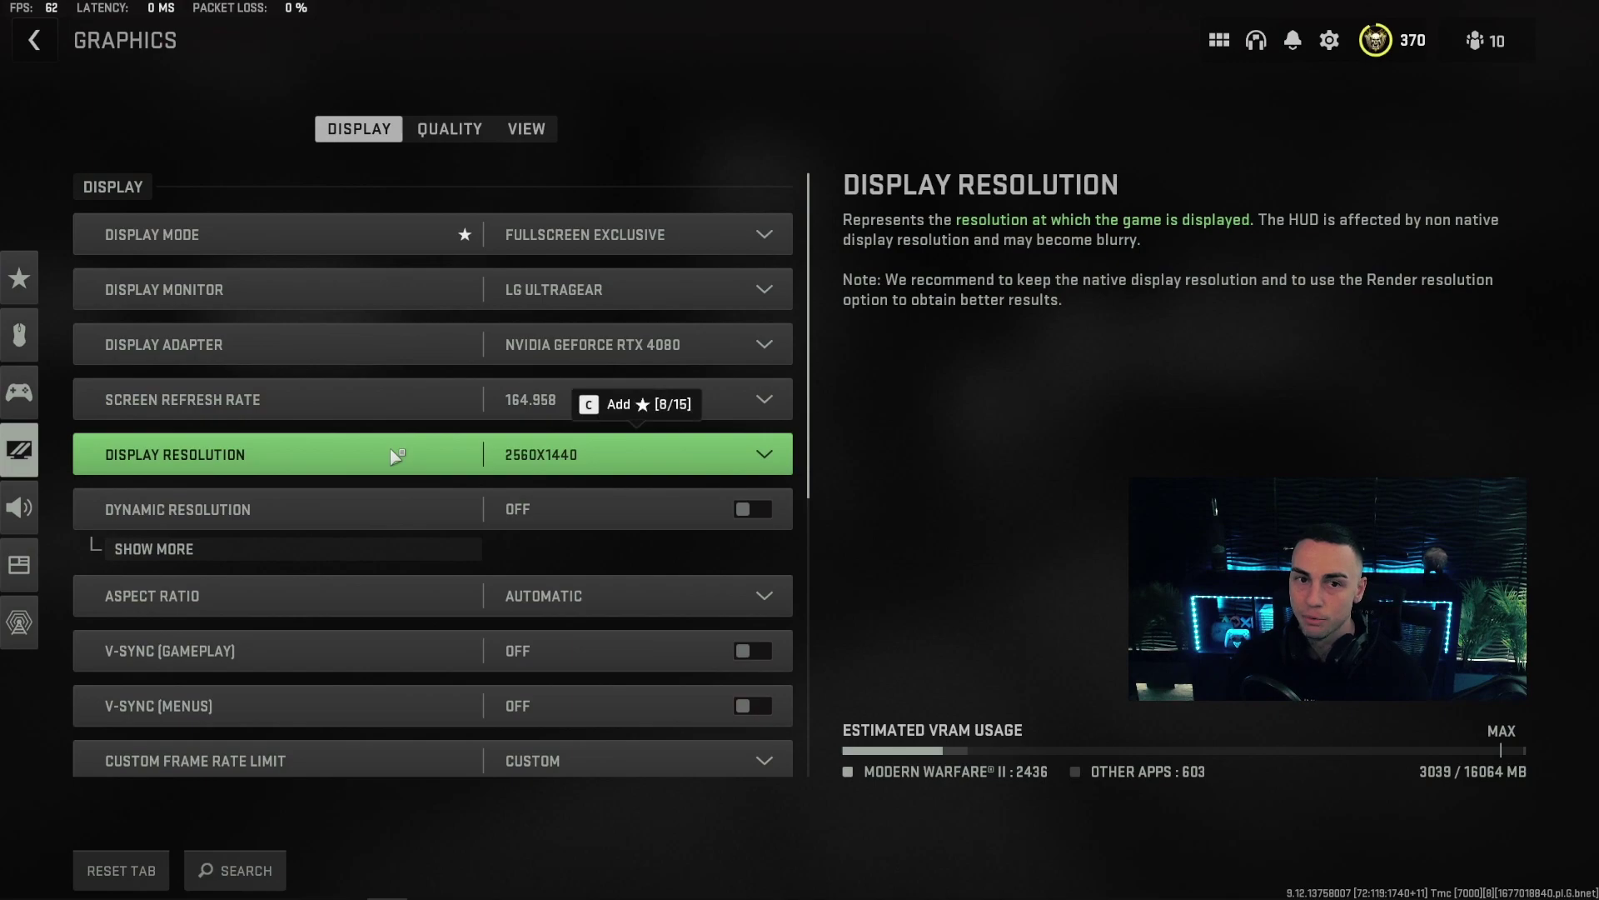
click(655, 455)
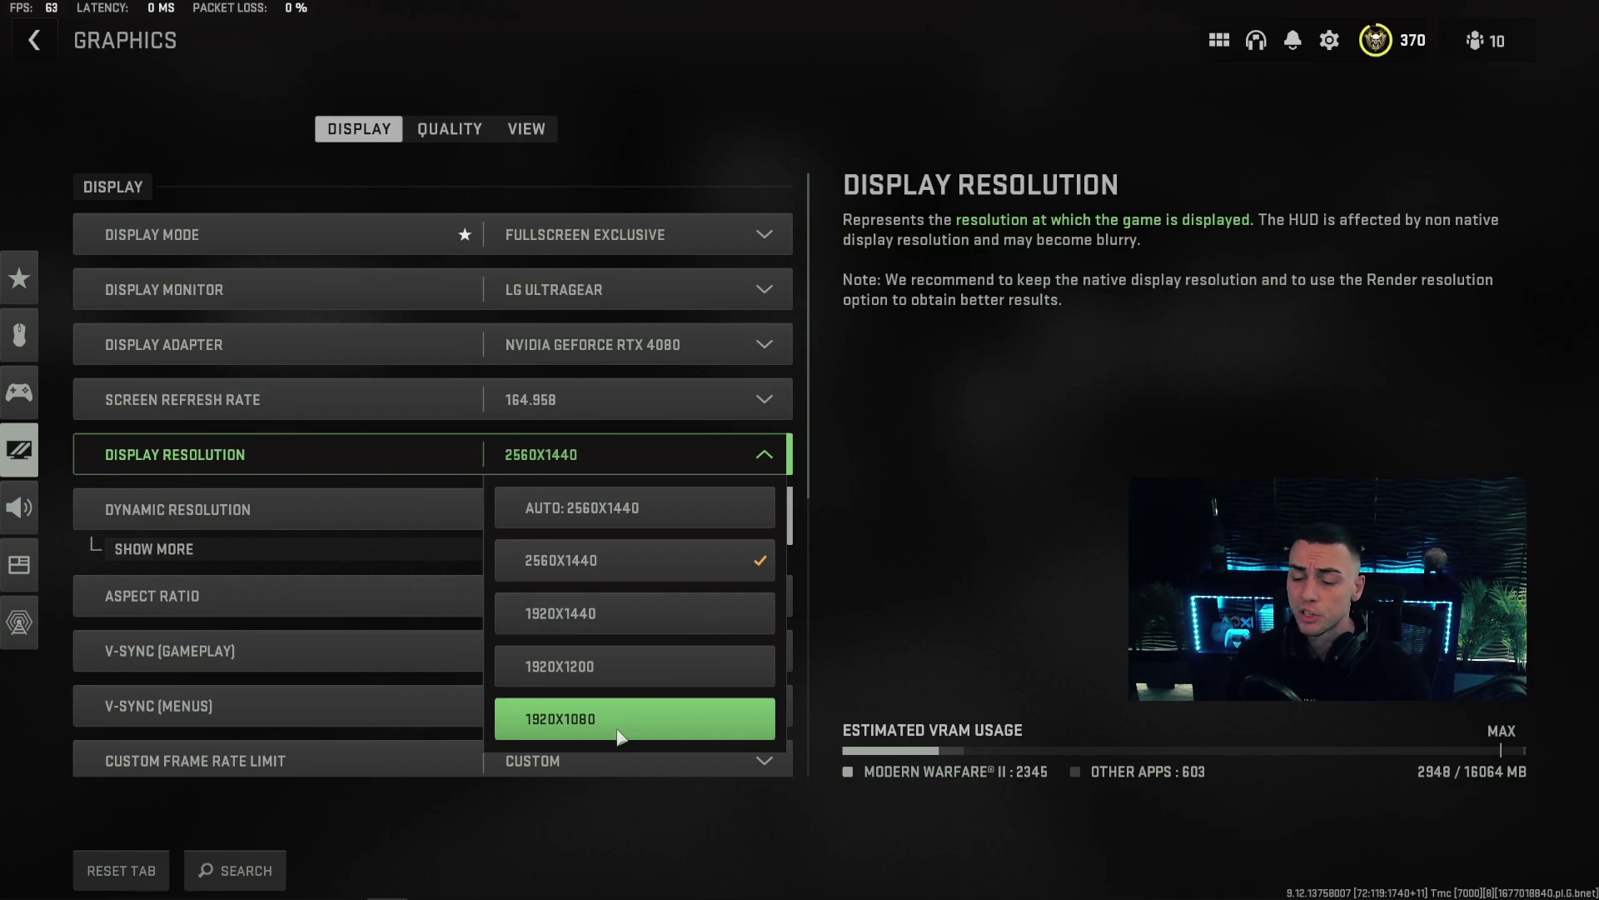
click(434, 518)
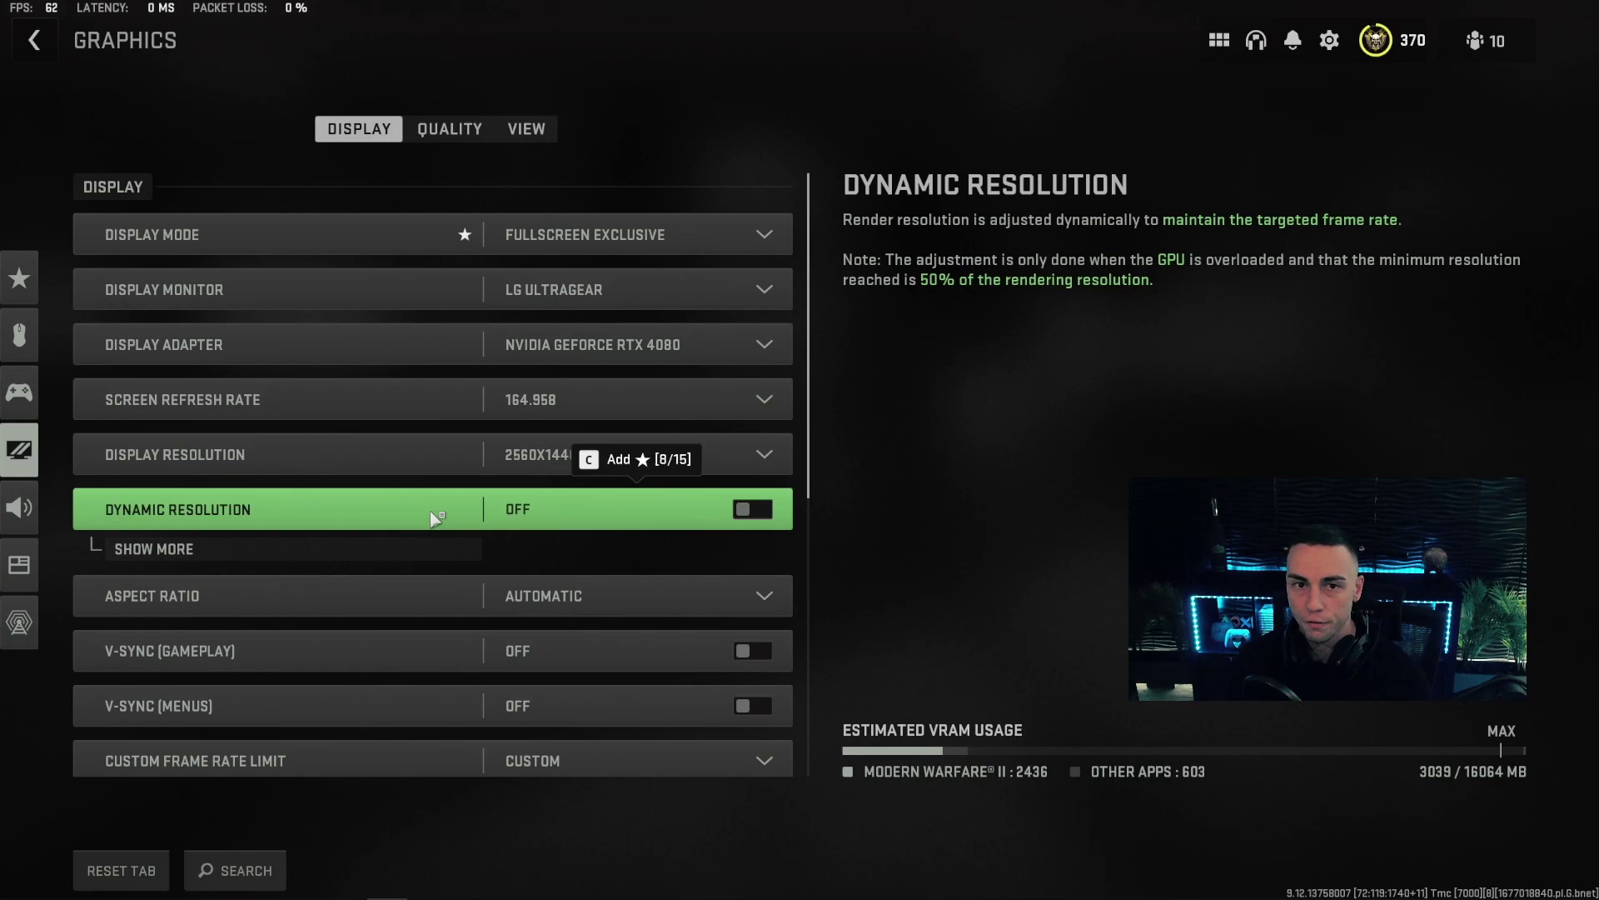
Review the available aspect ratio options in the display settings.
scroll(512, 335, down, 3)
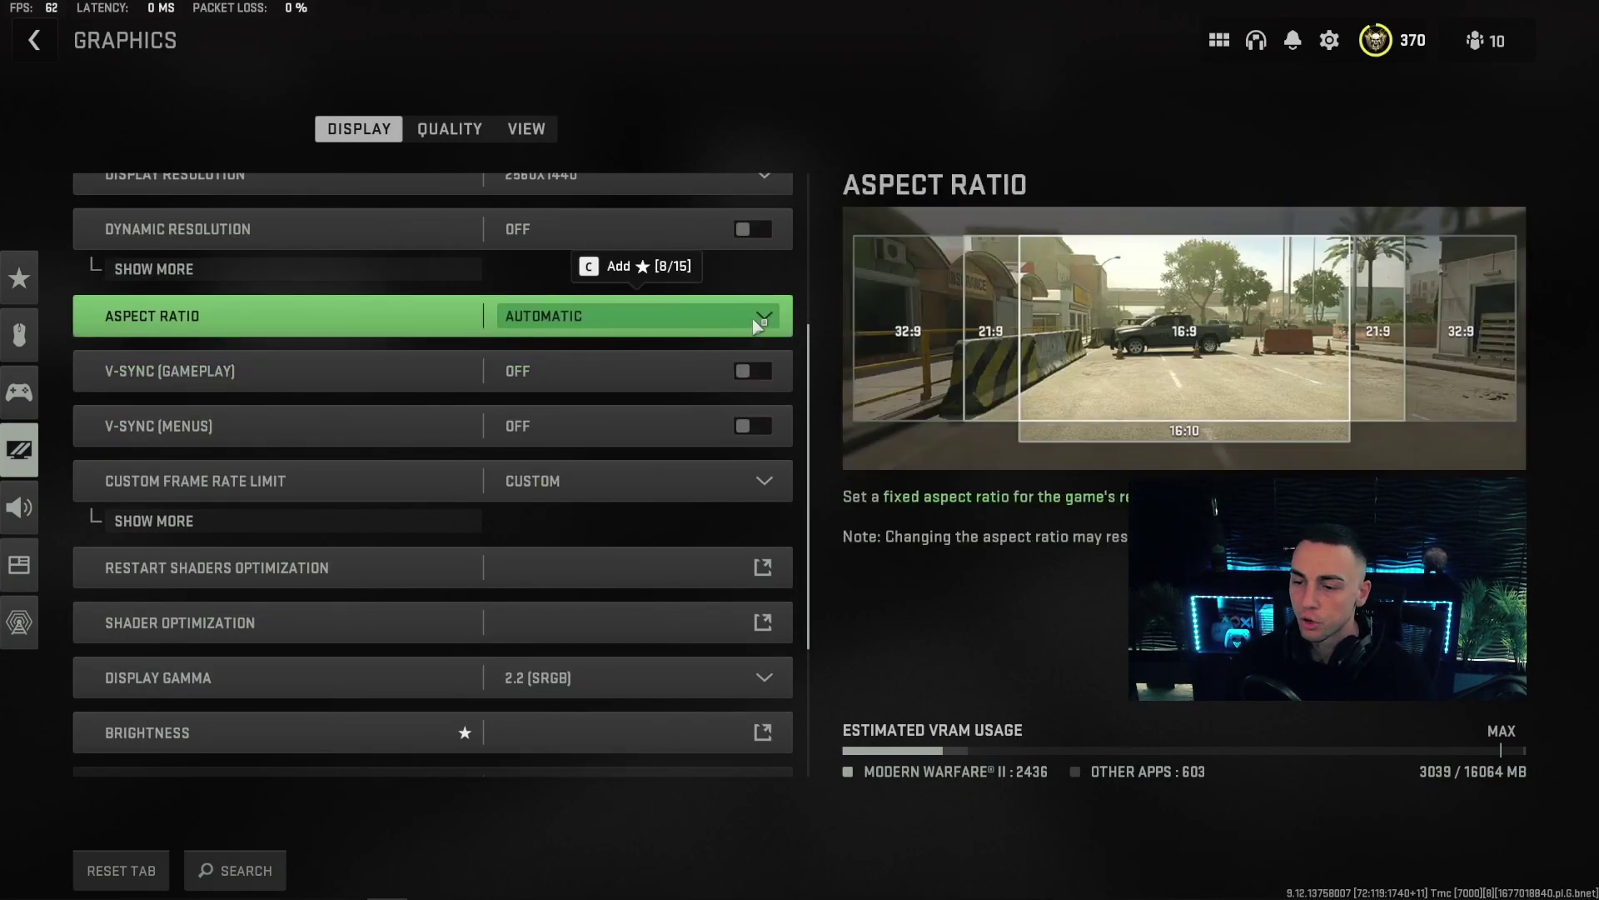
click(755, 325)
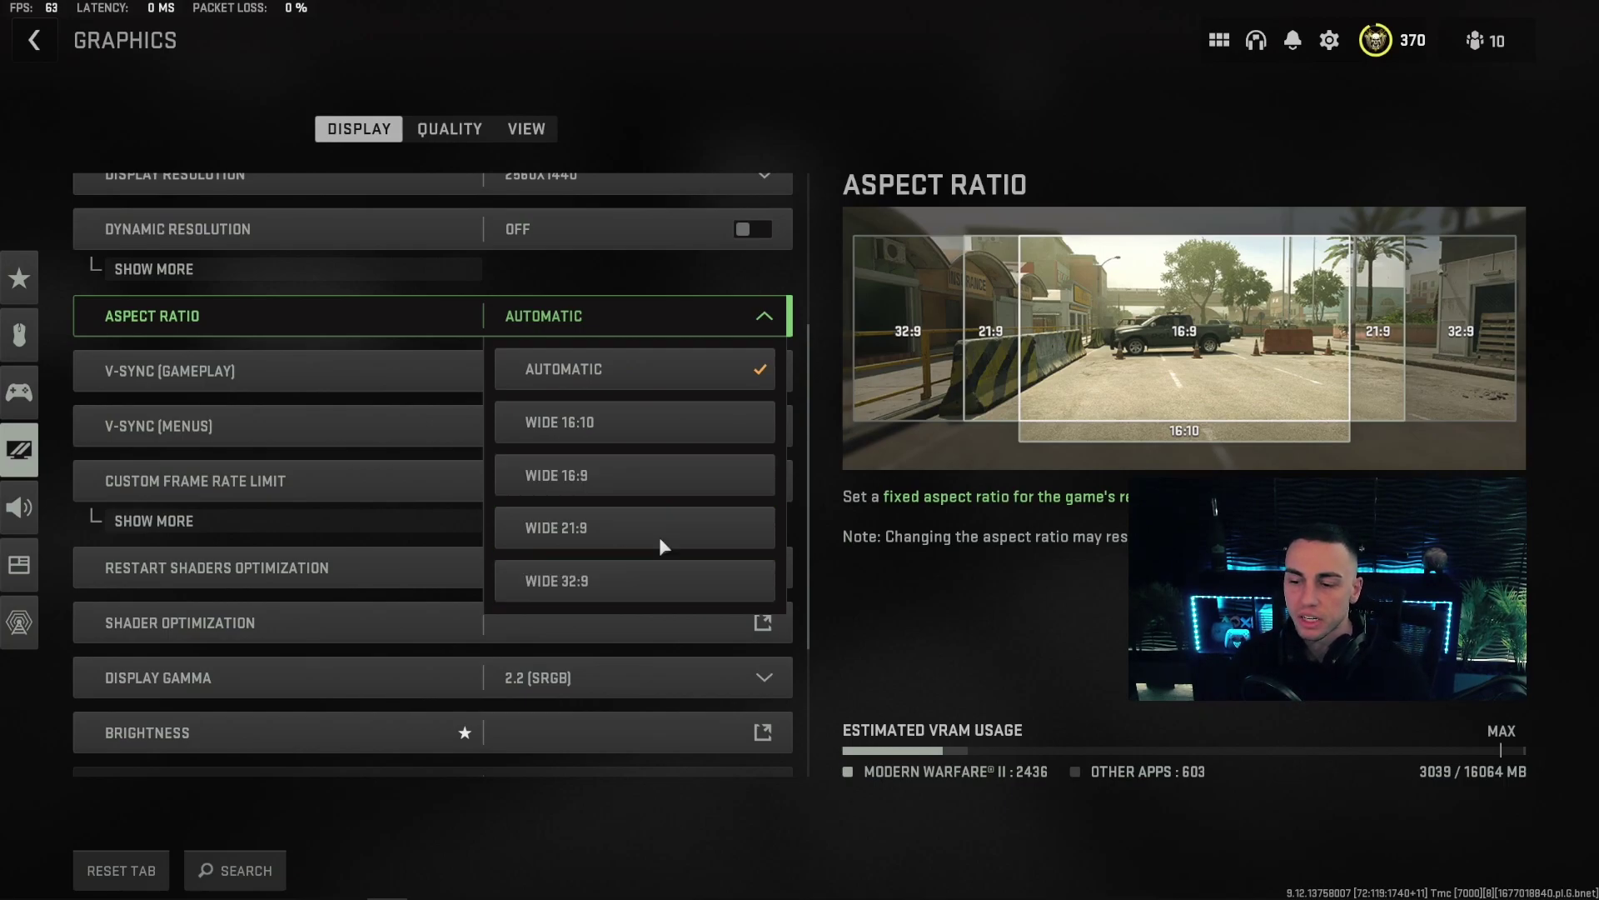
click(765, 321)
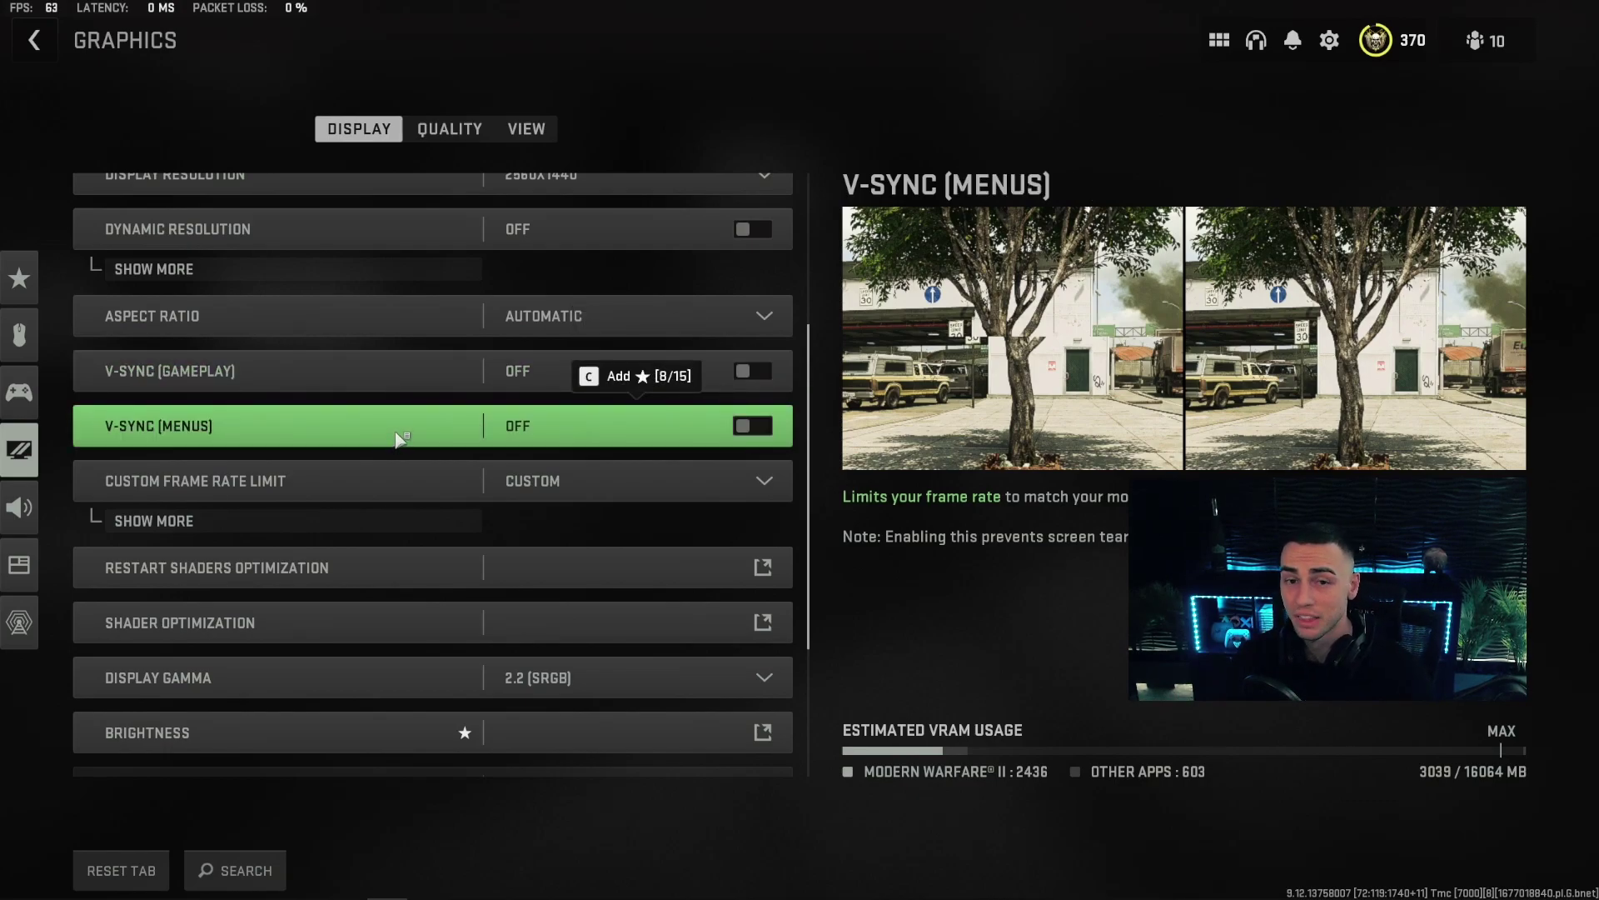
Check the custom frame rate limit setting and expand its gameplay, menu and out-of-focus limits.
scroll(400, 437, down, 2)
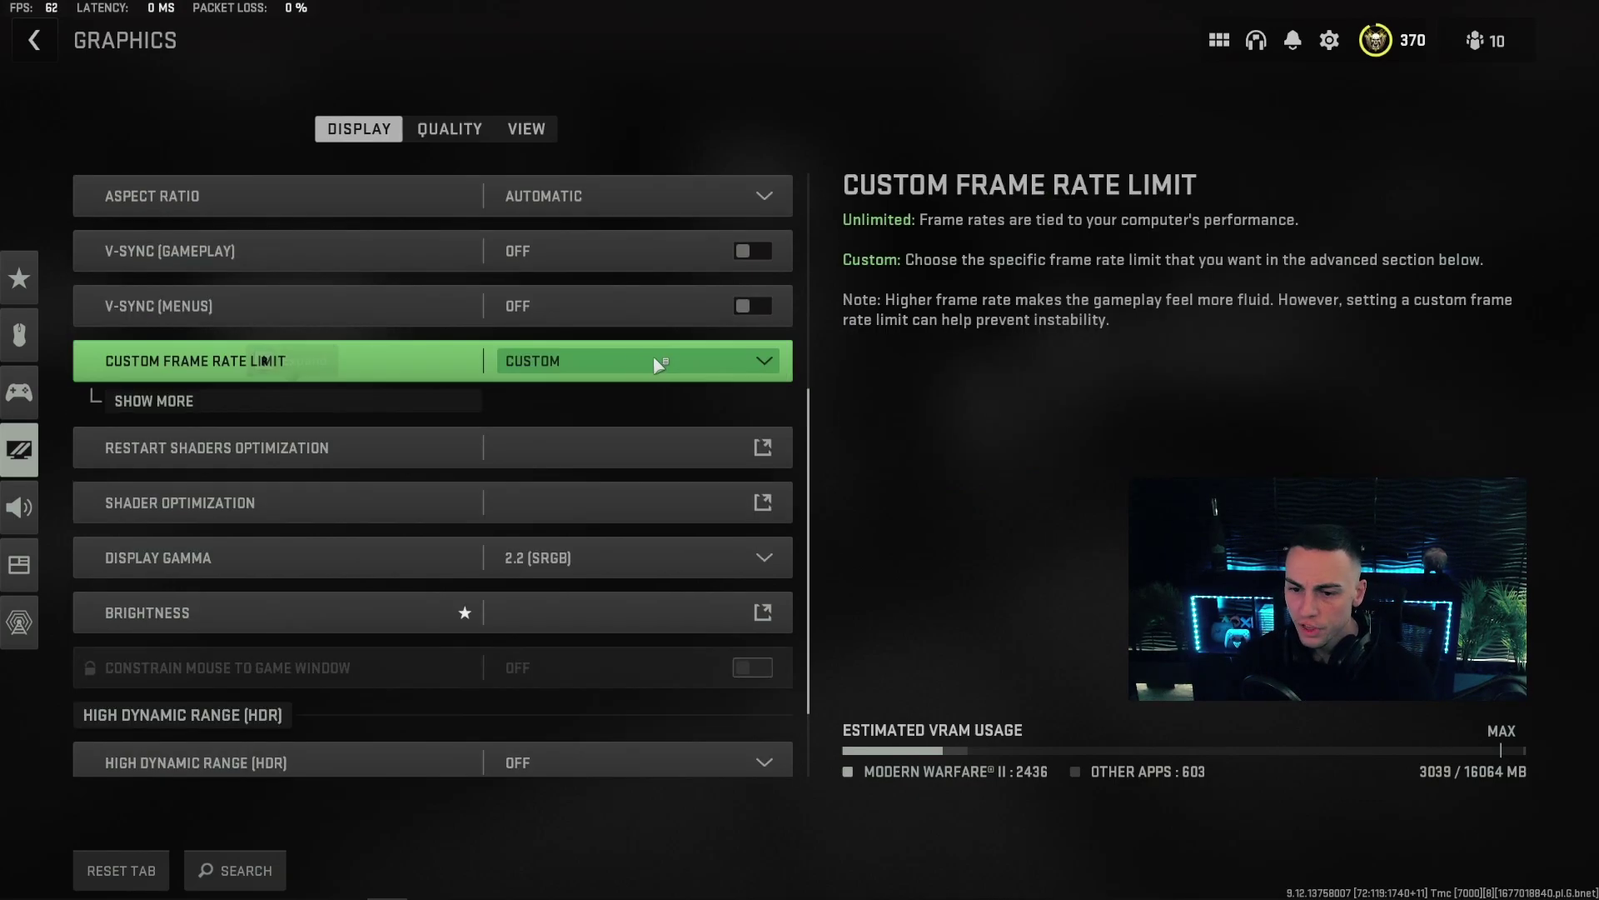
click(608, 357)
click(408, 398)
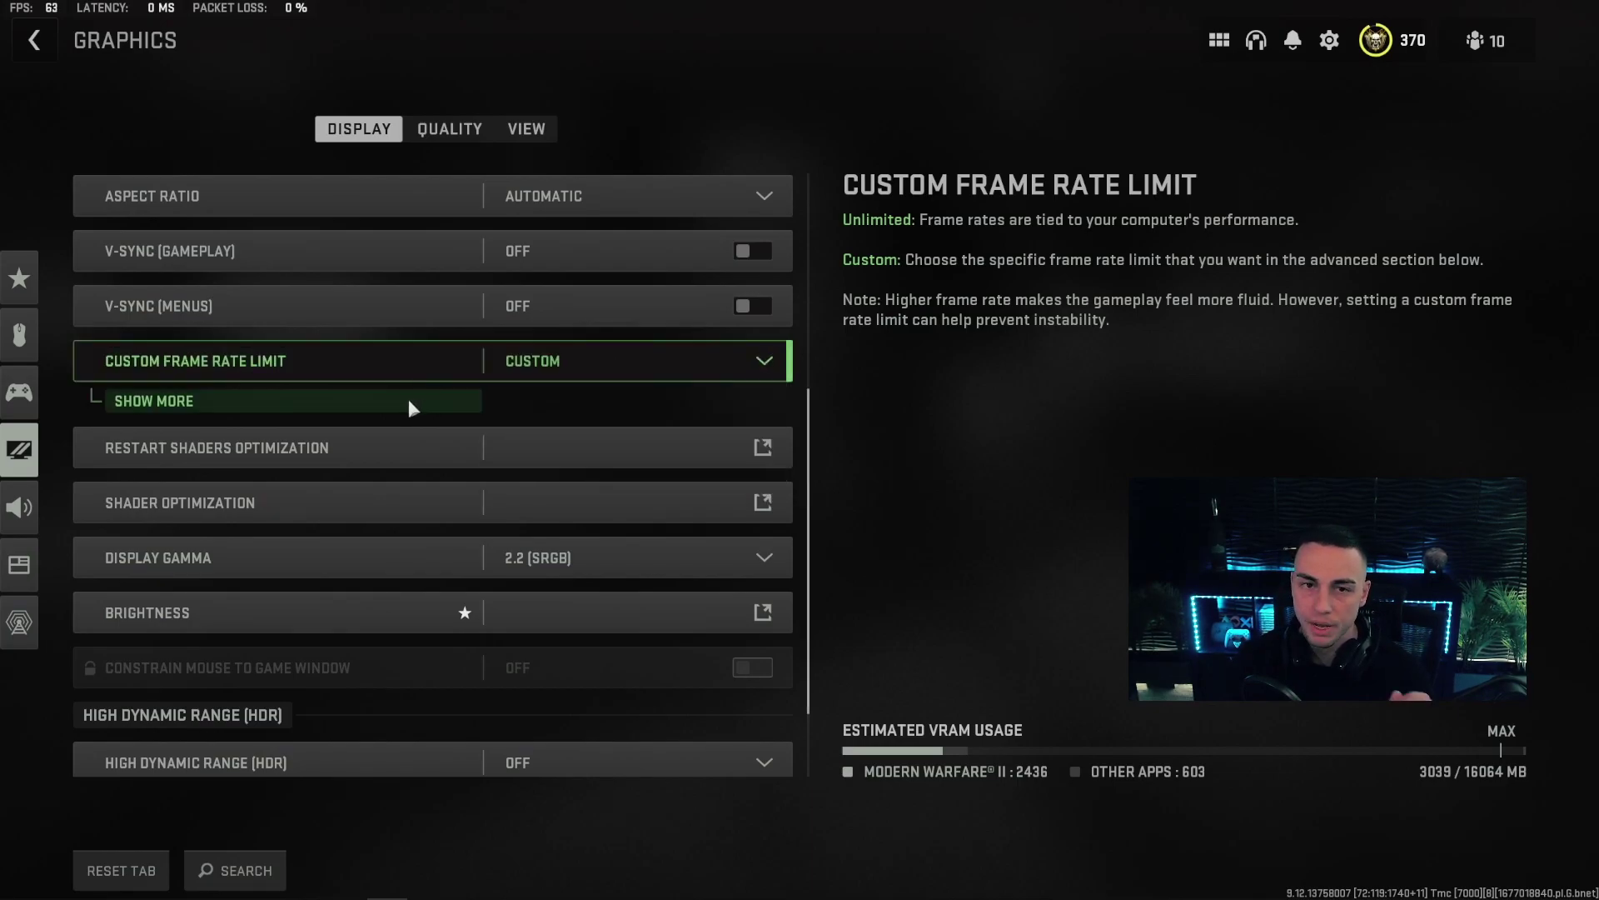
click(407, 398)
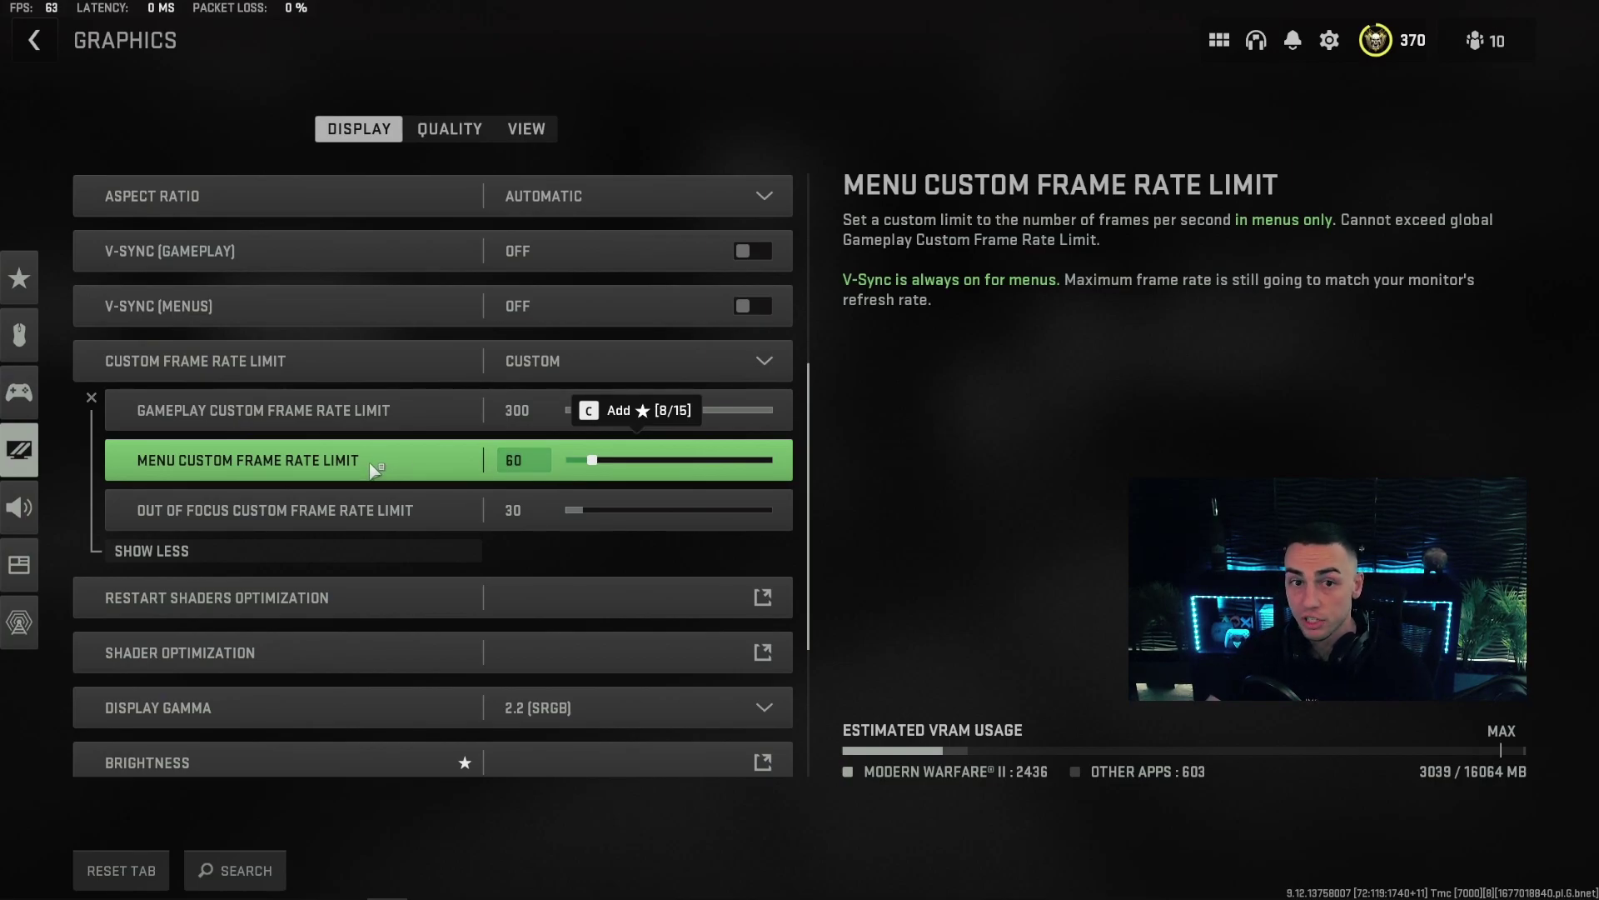
Set the display gamma to 2.2 (sRGB) and check the brightness calibration screen.
scroll(581, 507, down, 3)
click(655, 444)
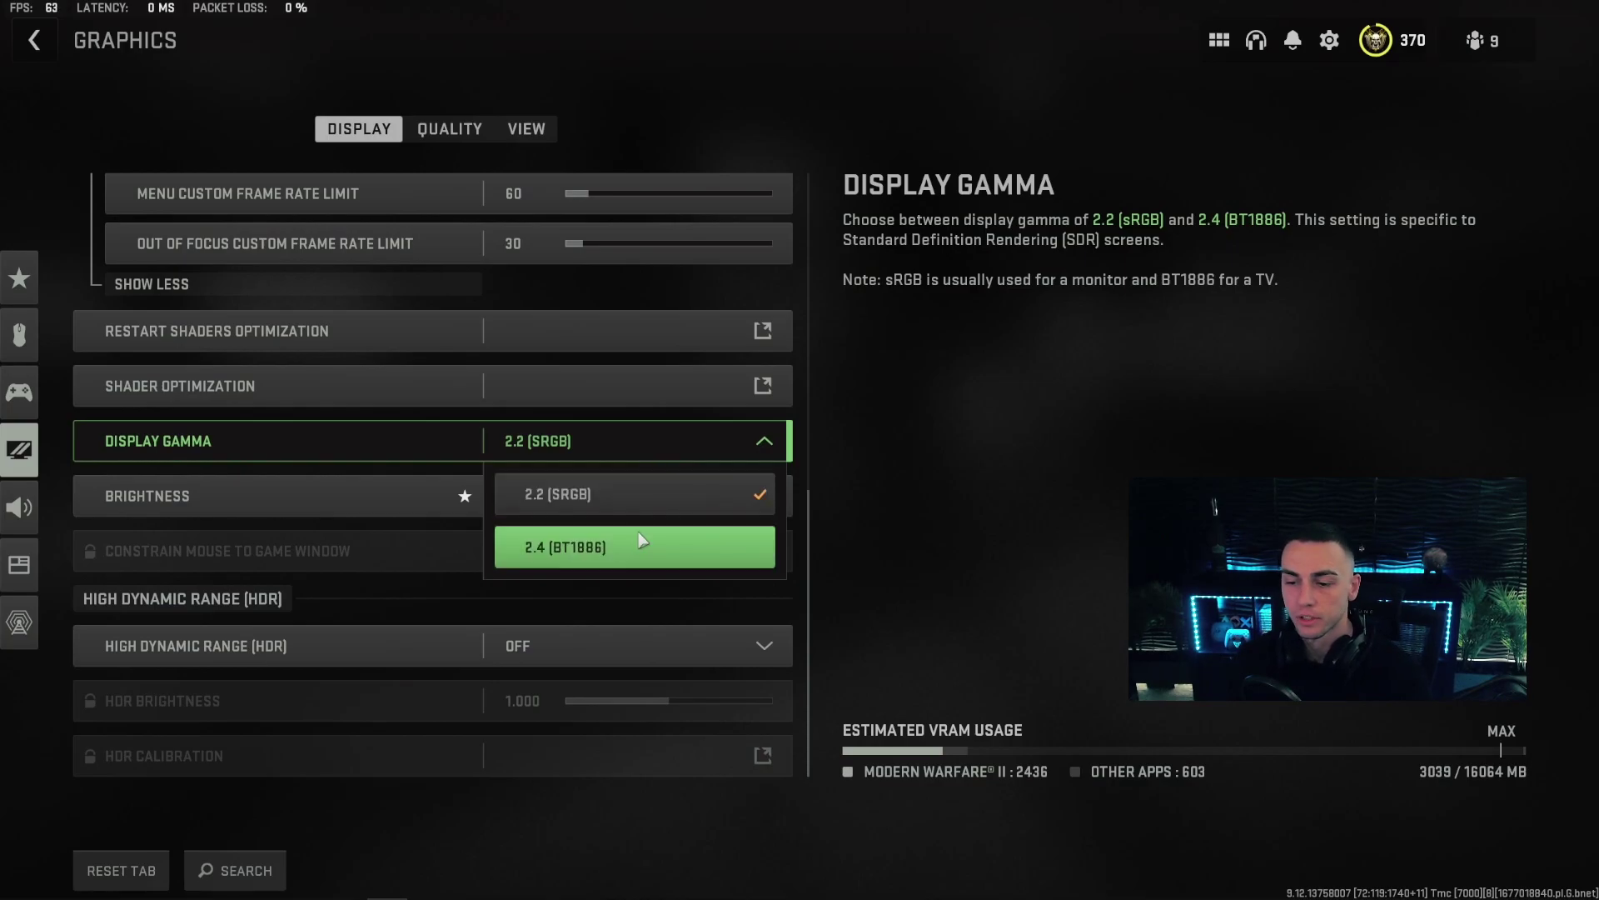
click(626, 494)
click(624, 497)
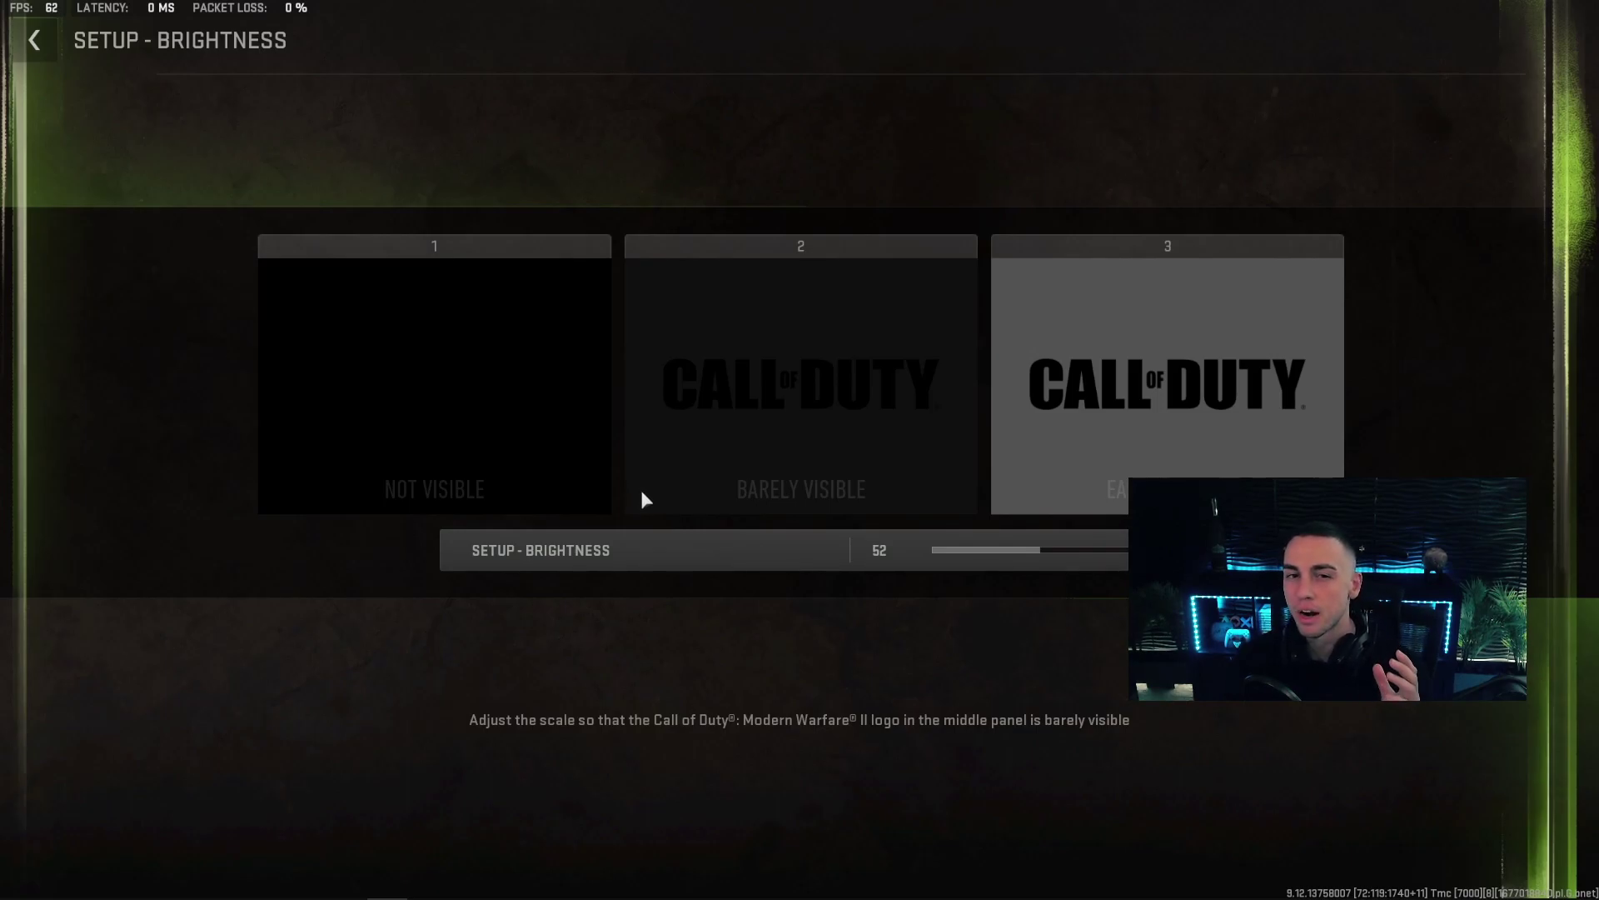
key(Escape)
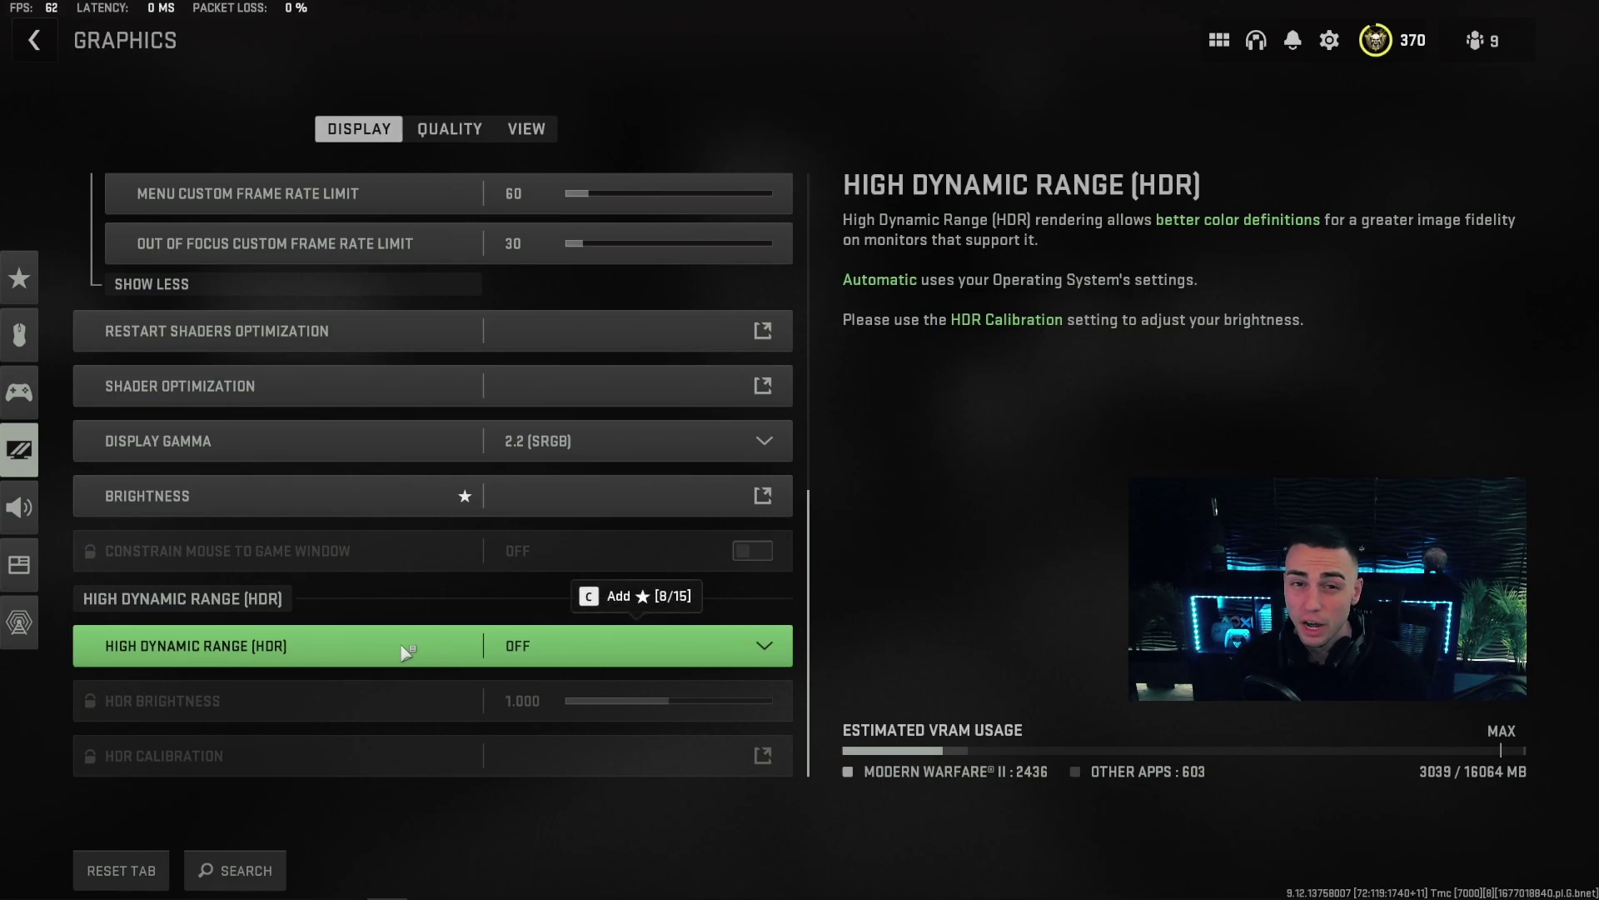
In the quality settings, review the upscaling/sharpening options and set the FidelityFX CAS strength to 100.
key(e)
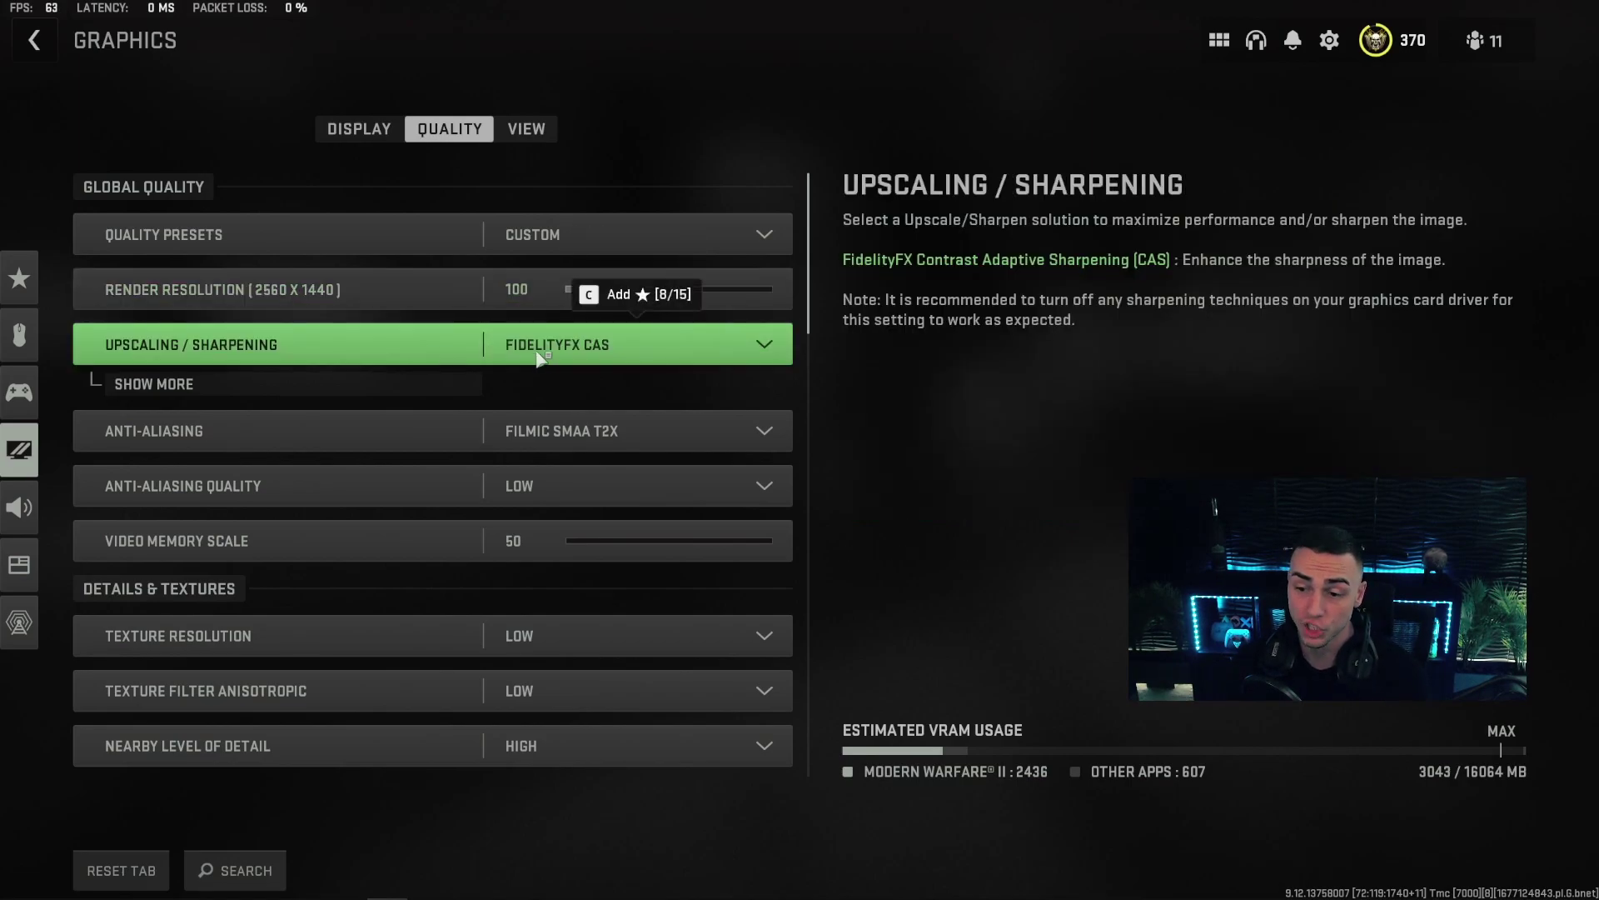
click(603, 351)
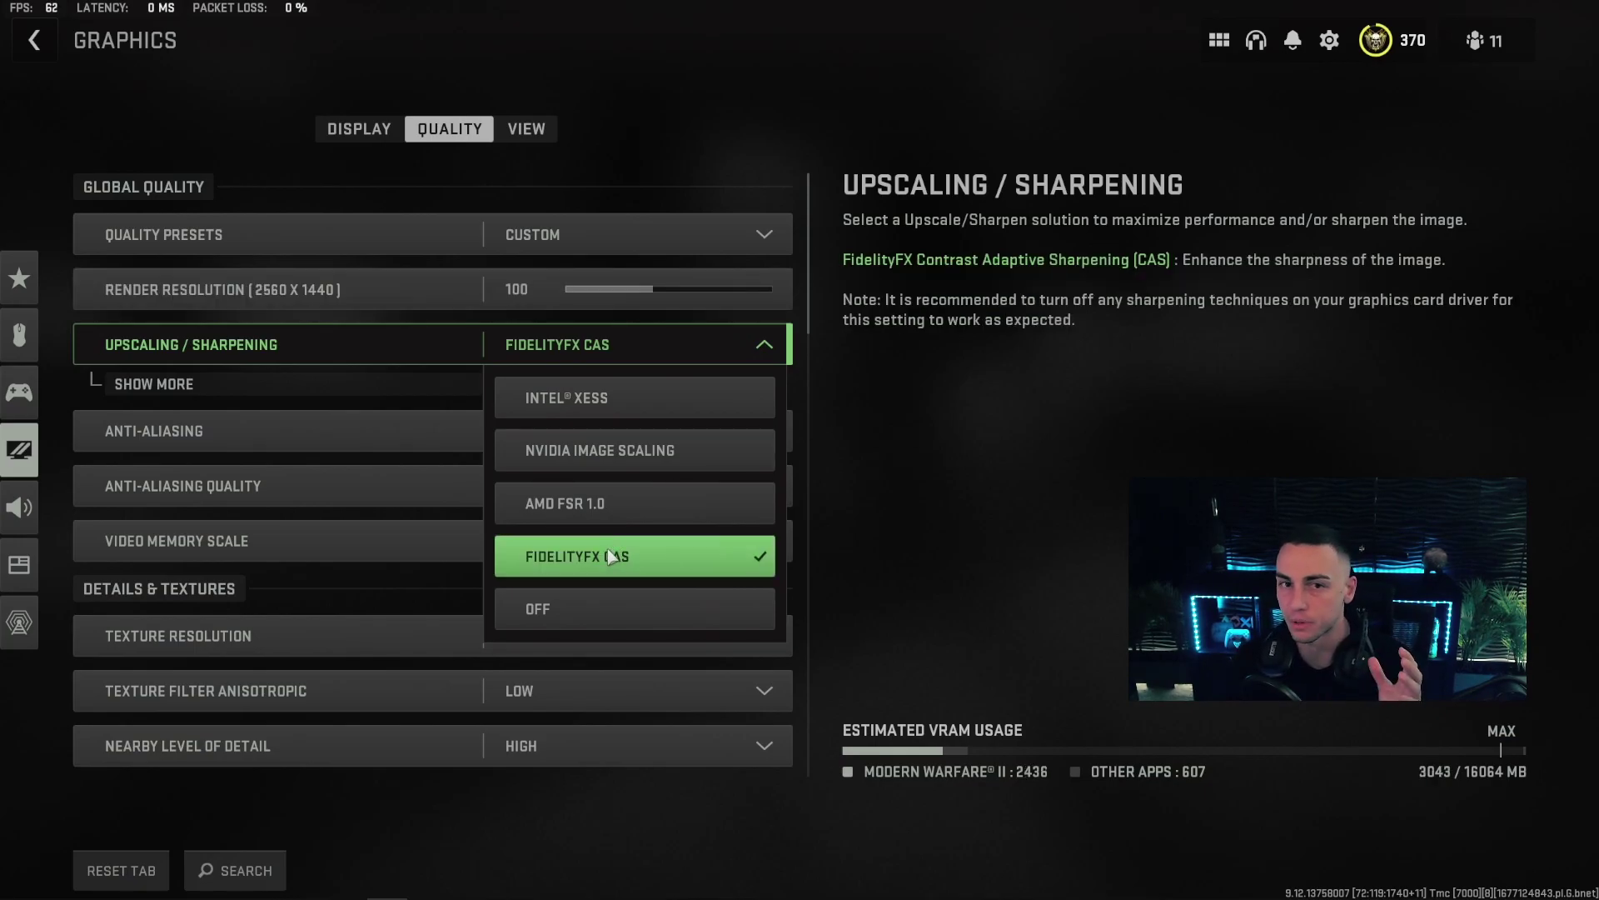
click(765, 341)
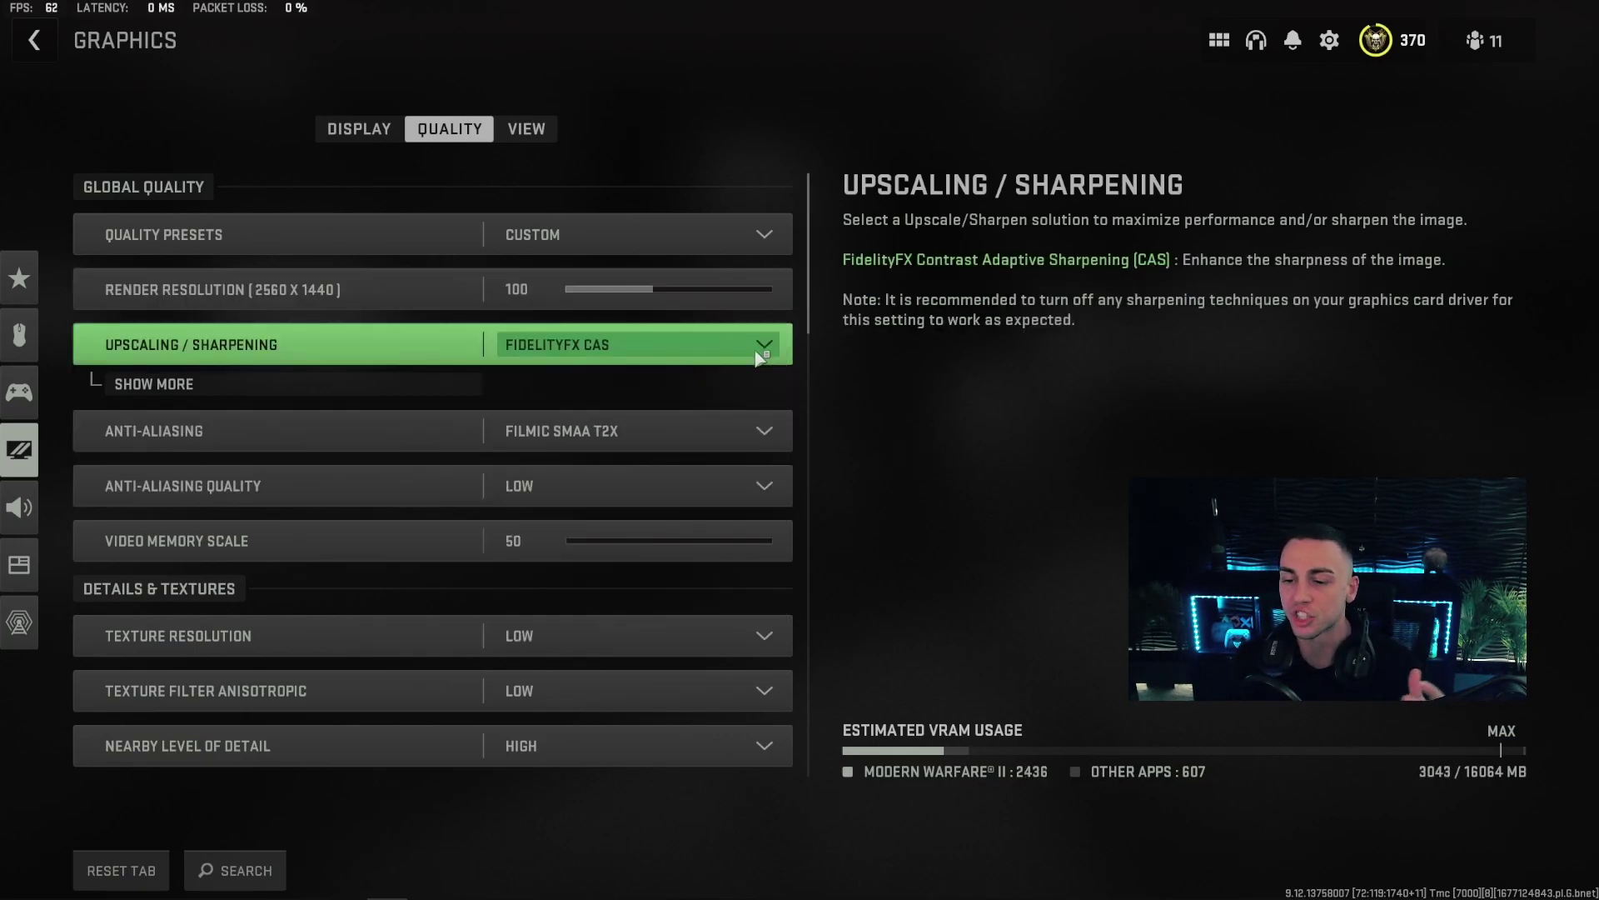
click(459, 385)
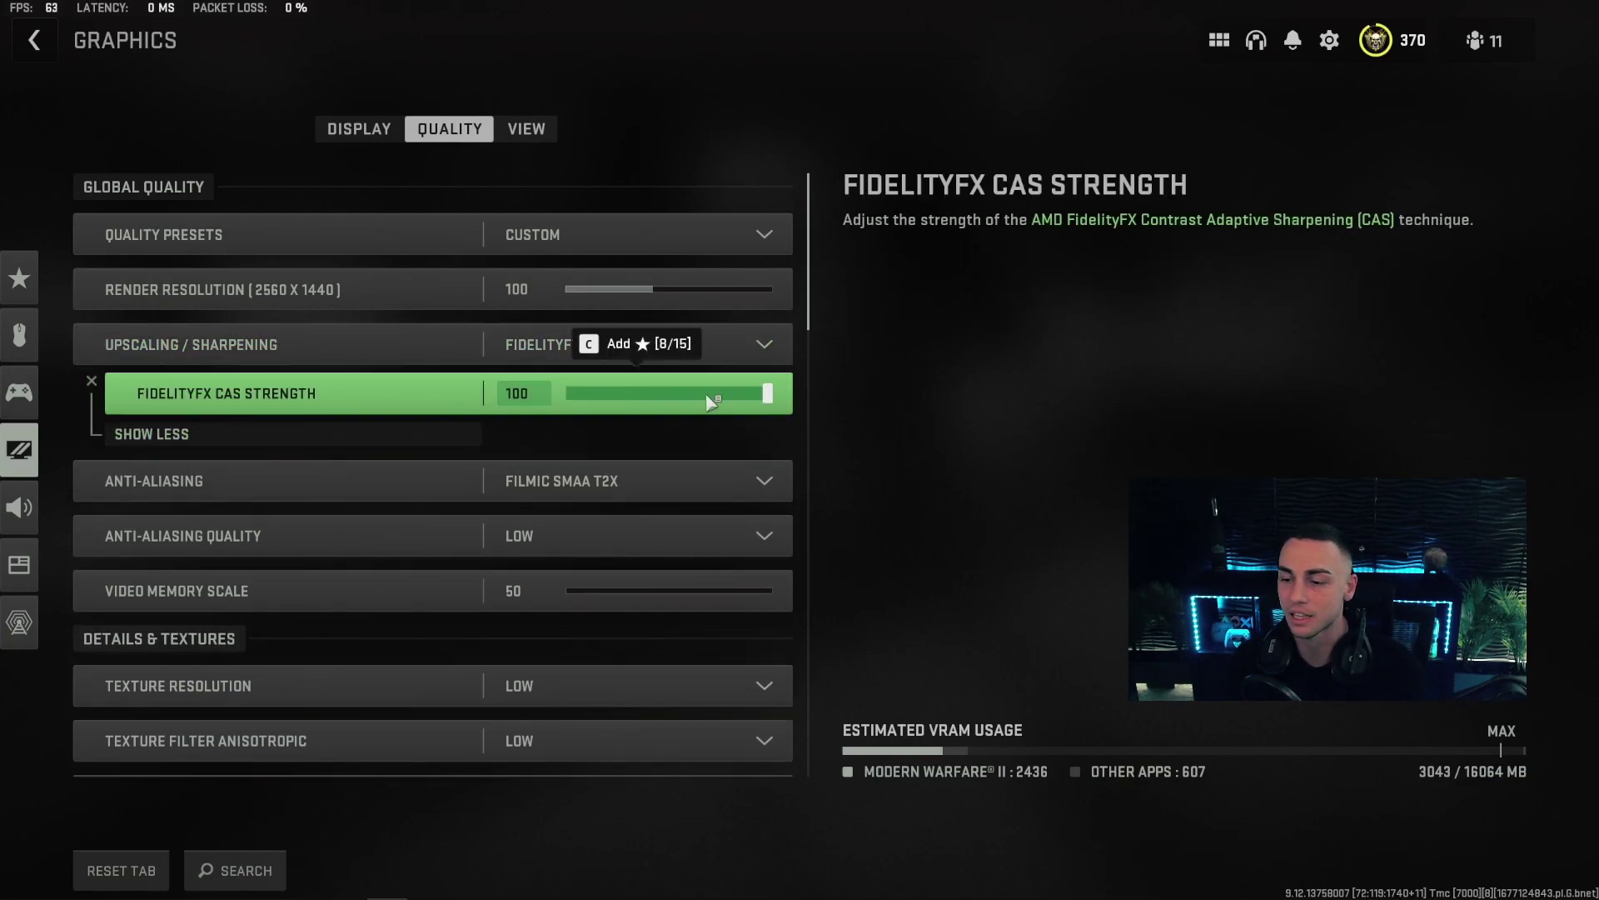
drag(781, 396, 817, 416)
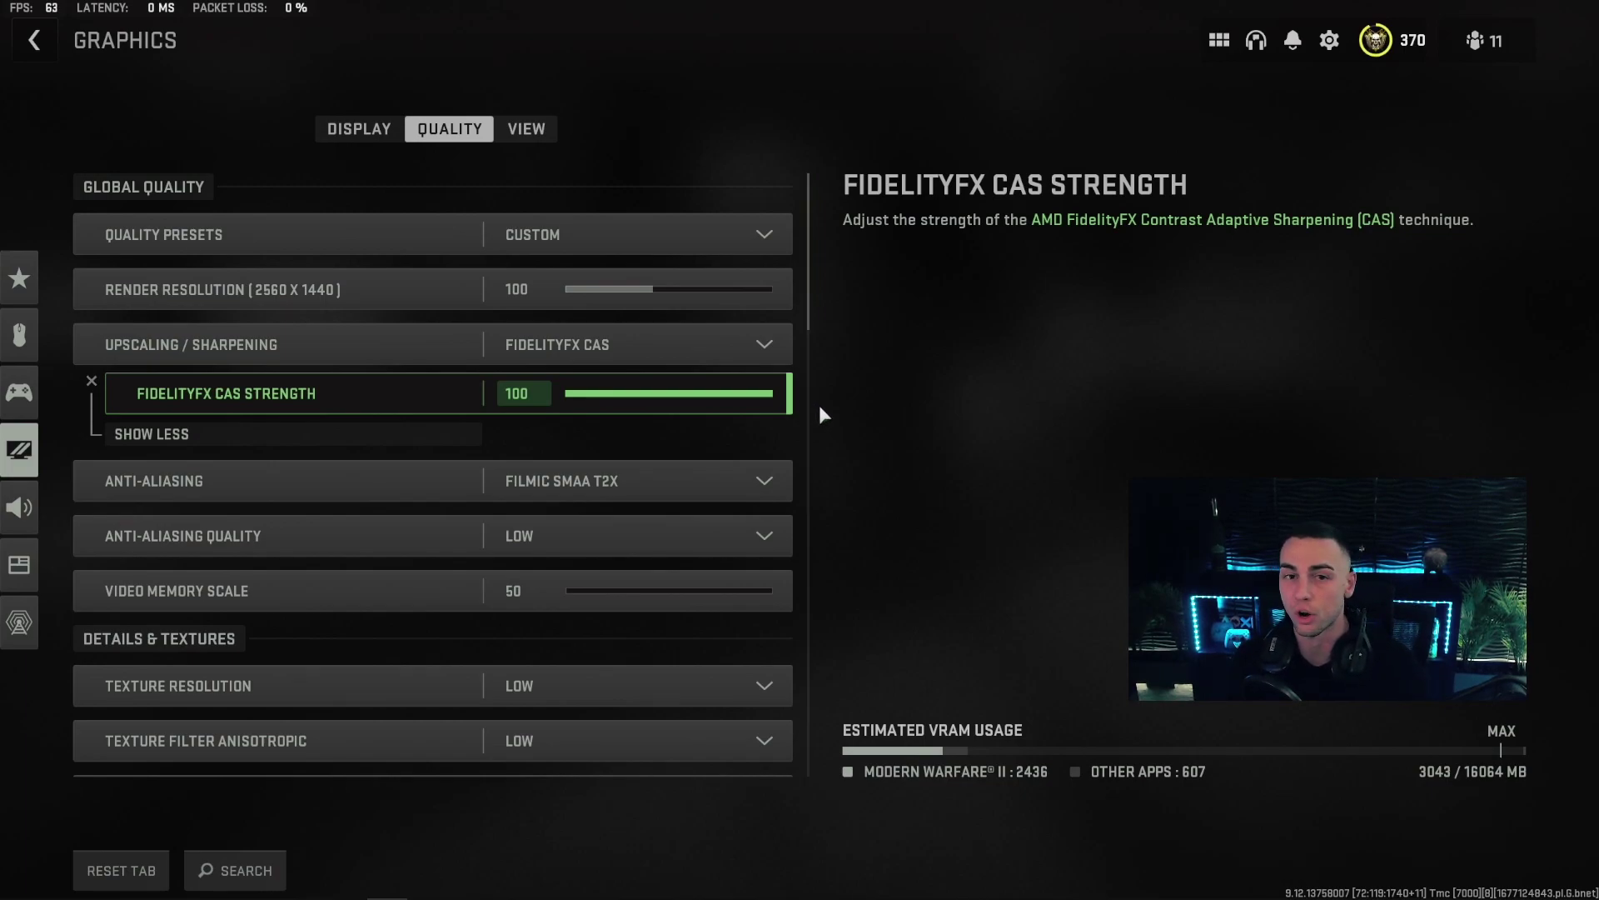
drag(774, 398, 838, 406)
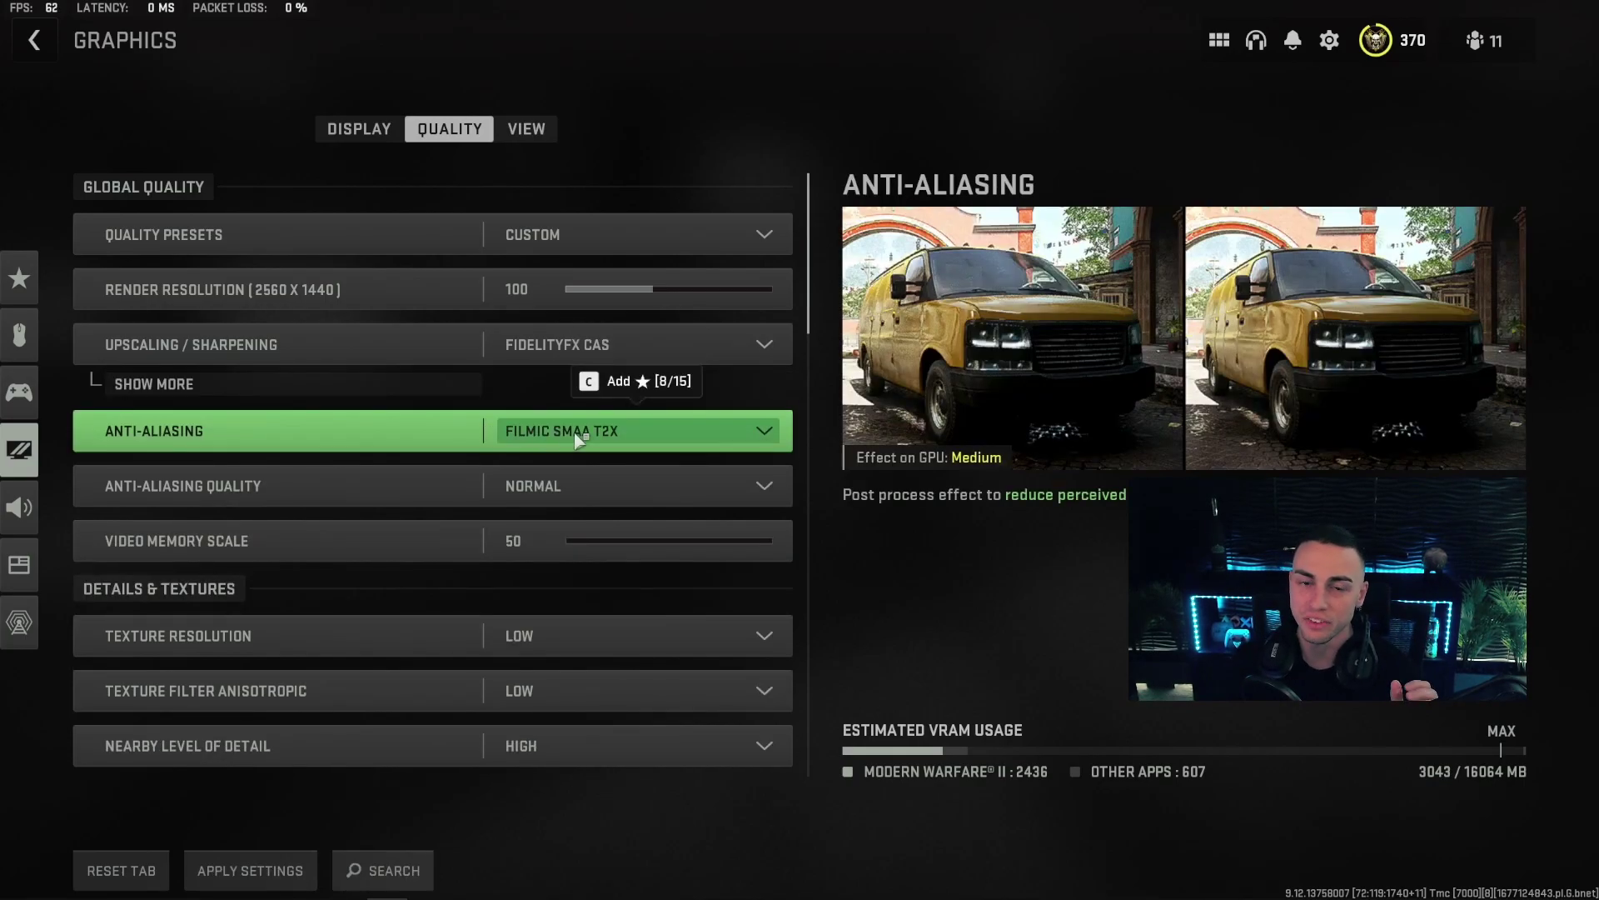
Review the anti-aliasing options, and try the video memory scale at 90 before returning it to 50.
click(579, 439)
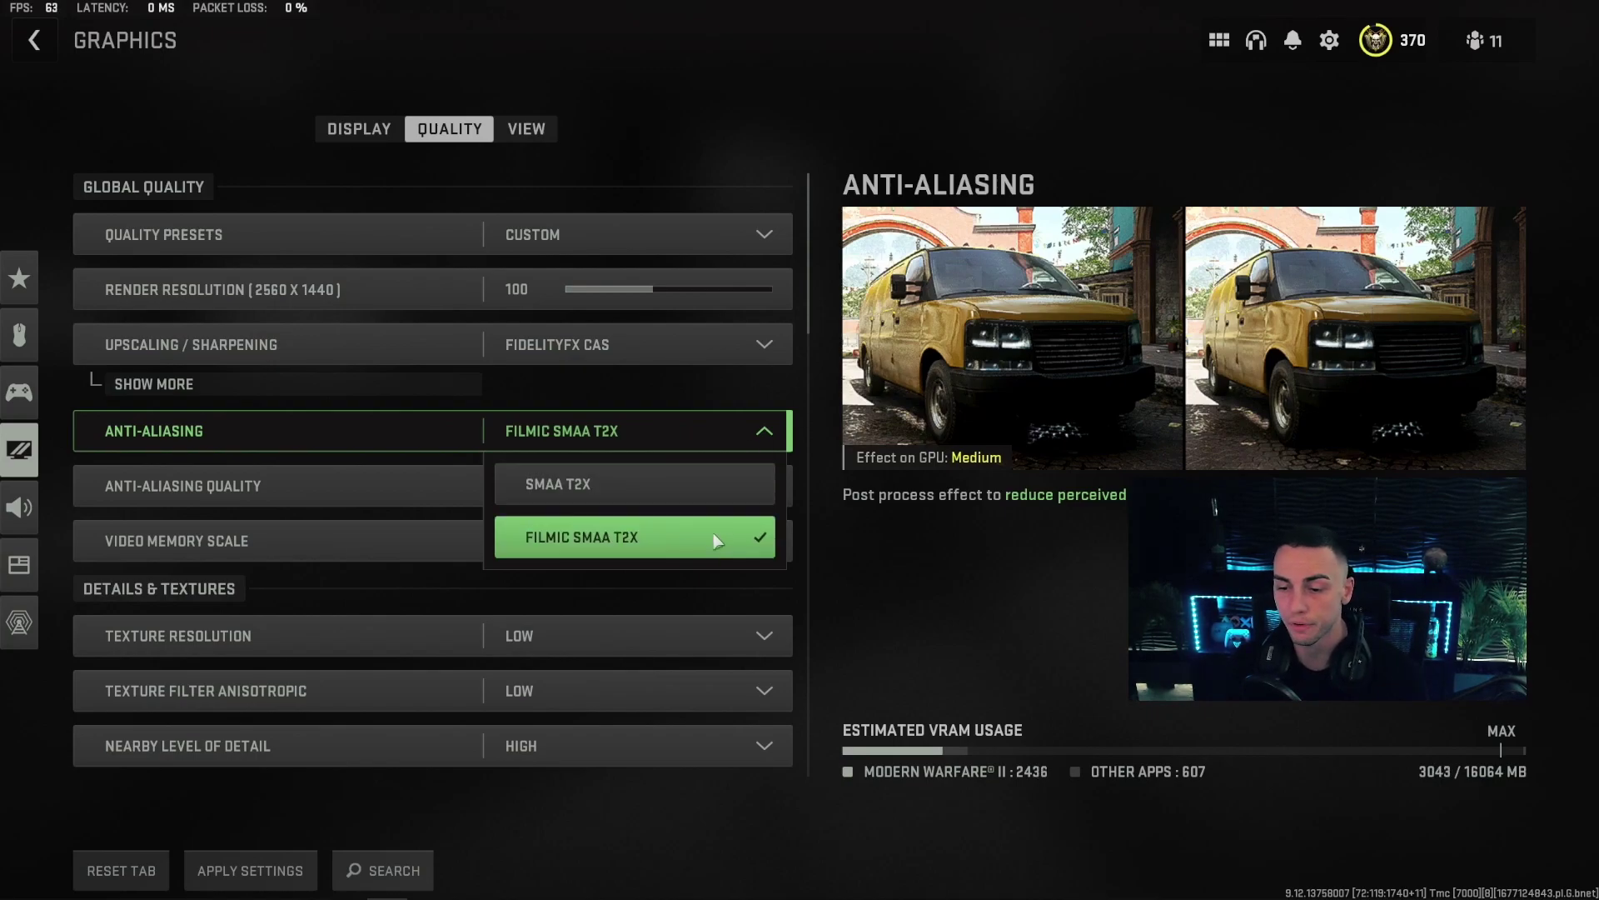
click(764, 431)
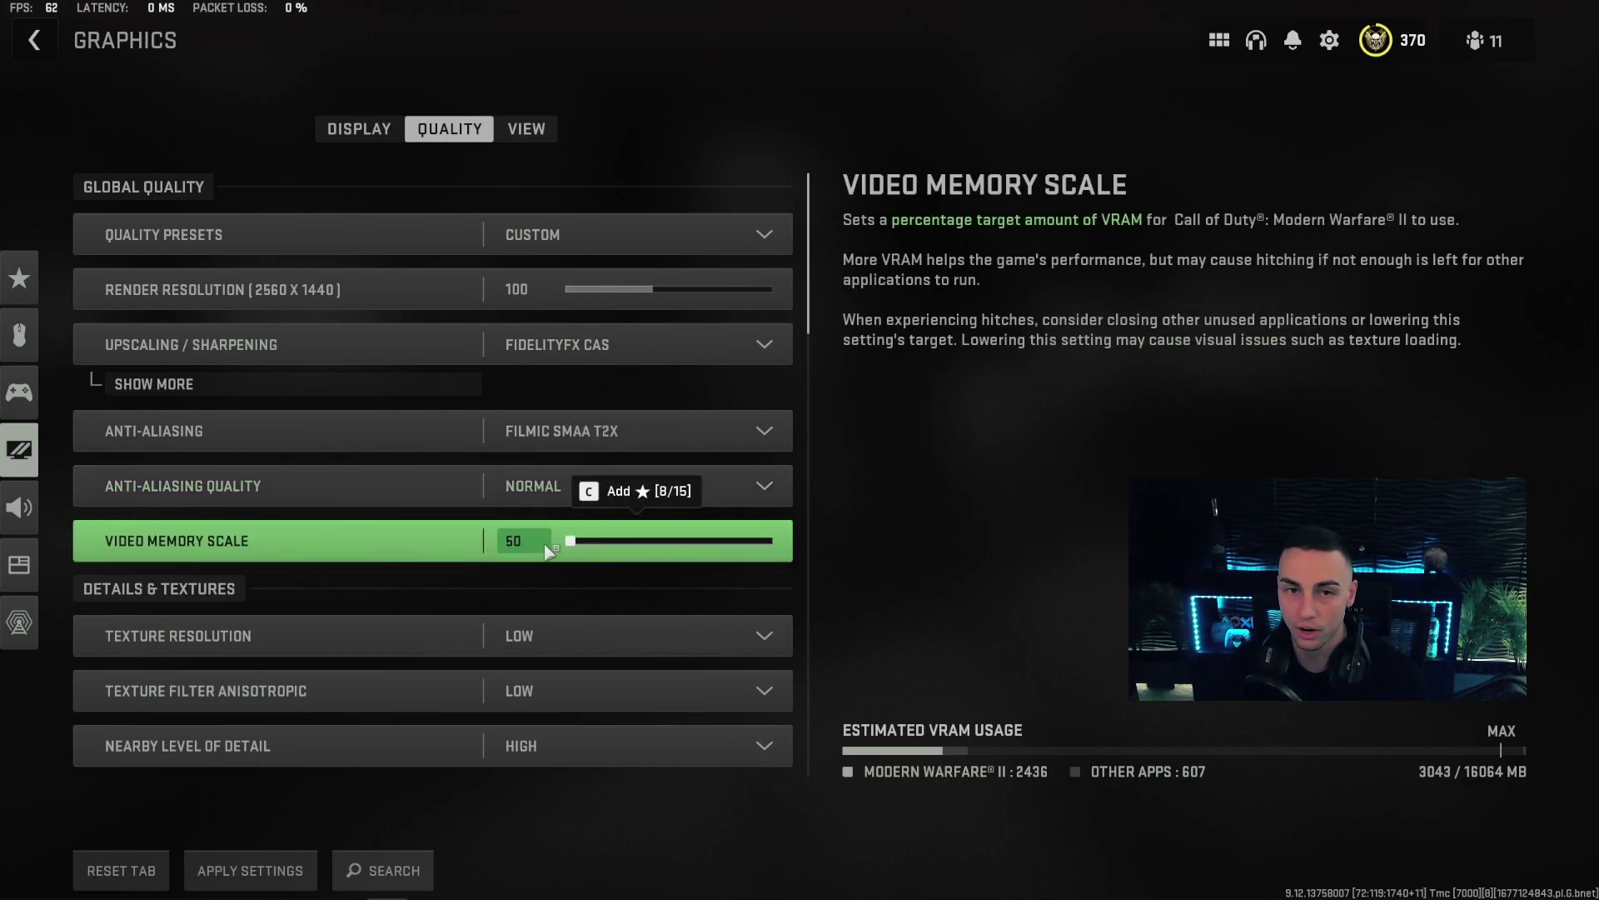
drag(578, 555, 760, 570)
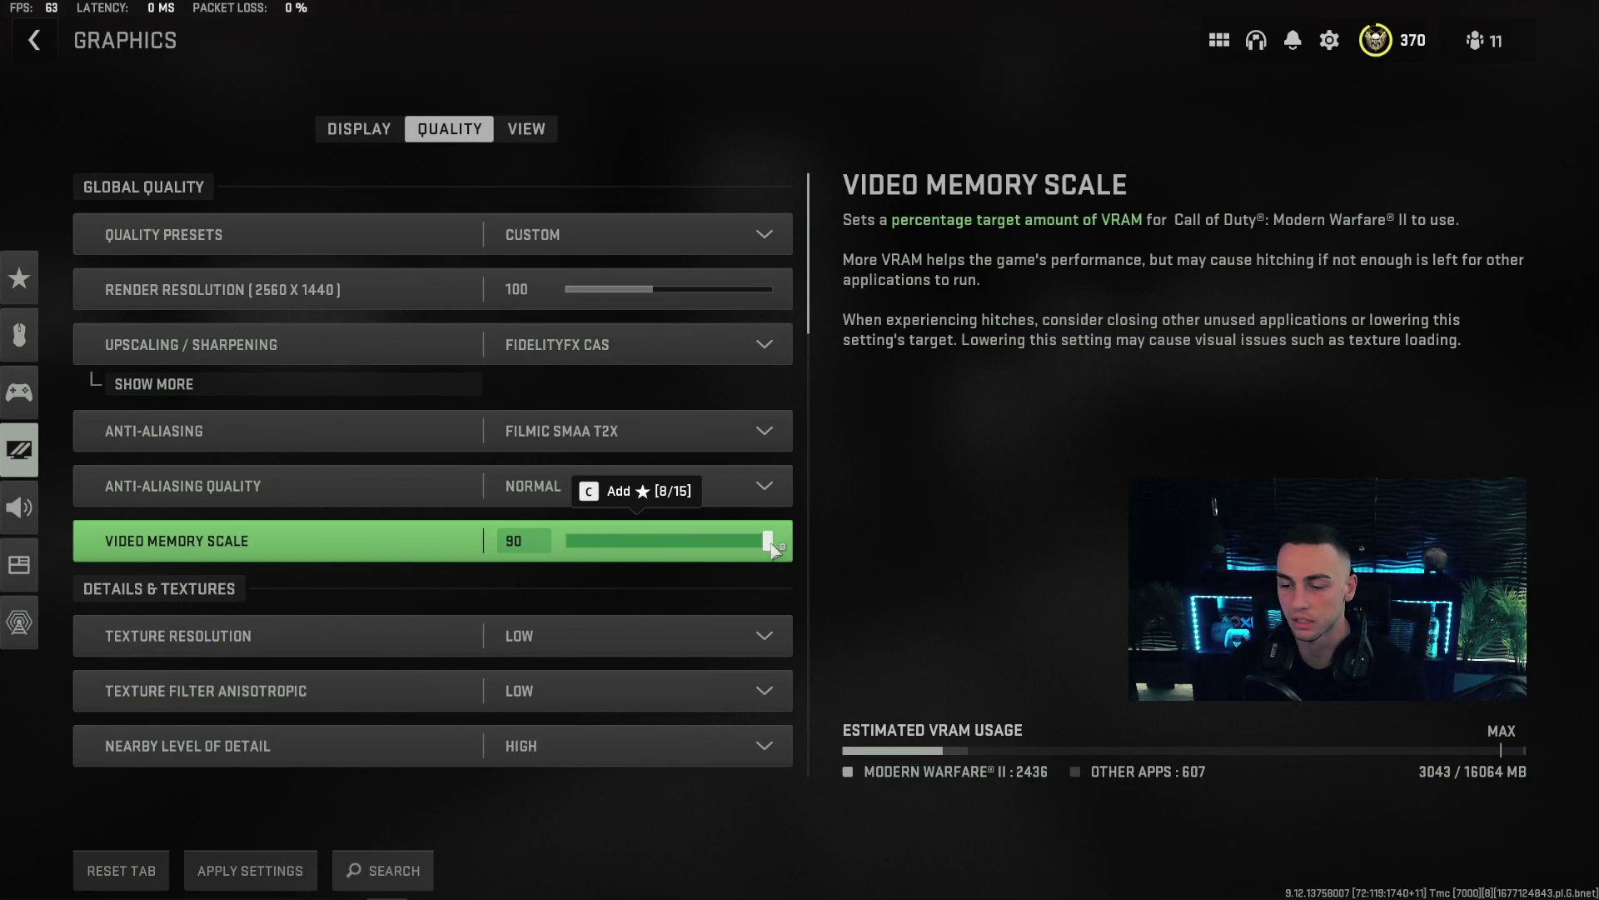
drag(773, 548, 567, 546)
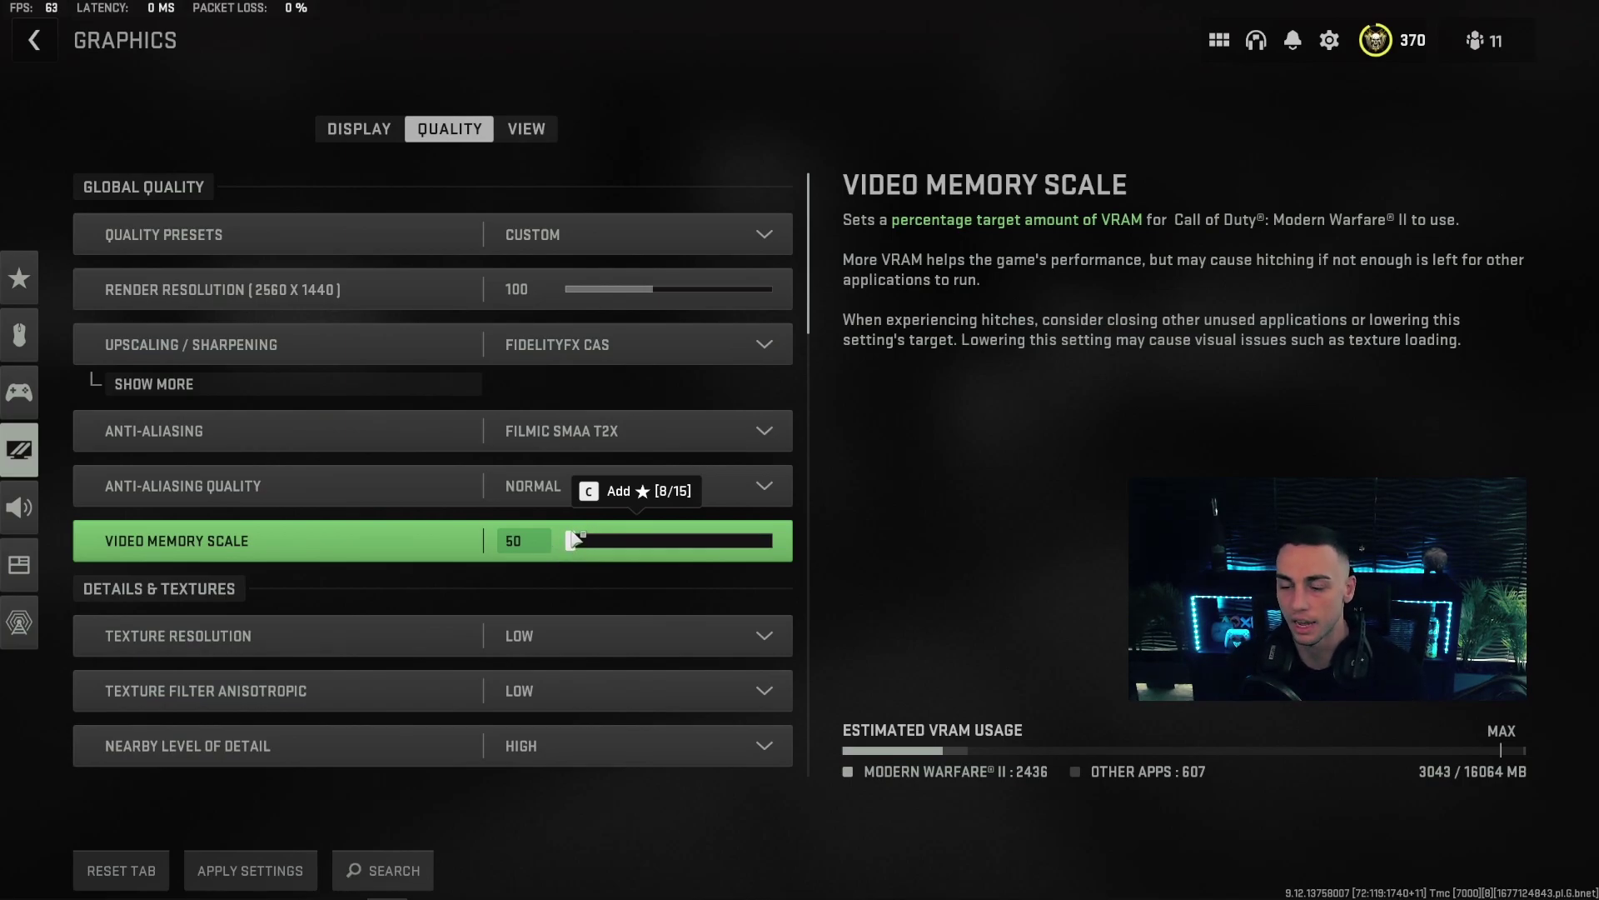
Review the choices for texture resolution, anisotropic texture filter and nearby level of detail.
scroll(193, 242, down, 4)
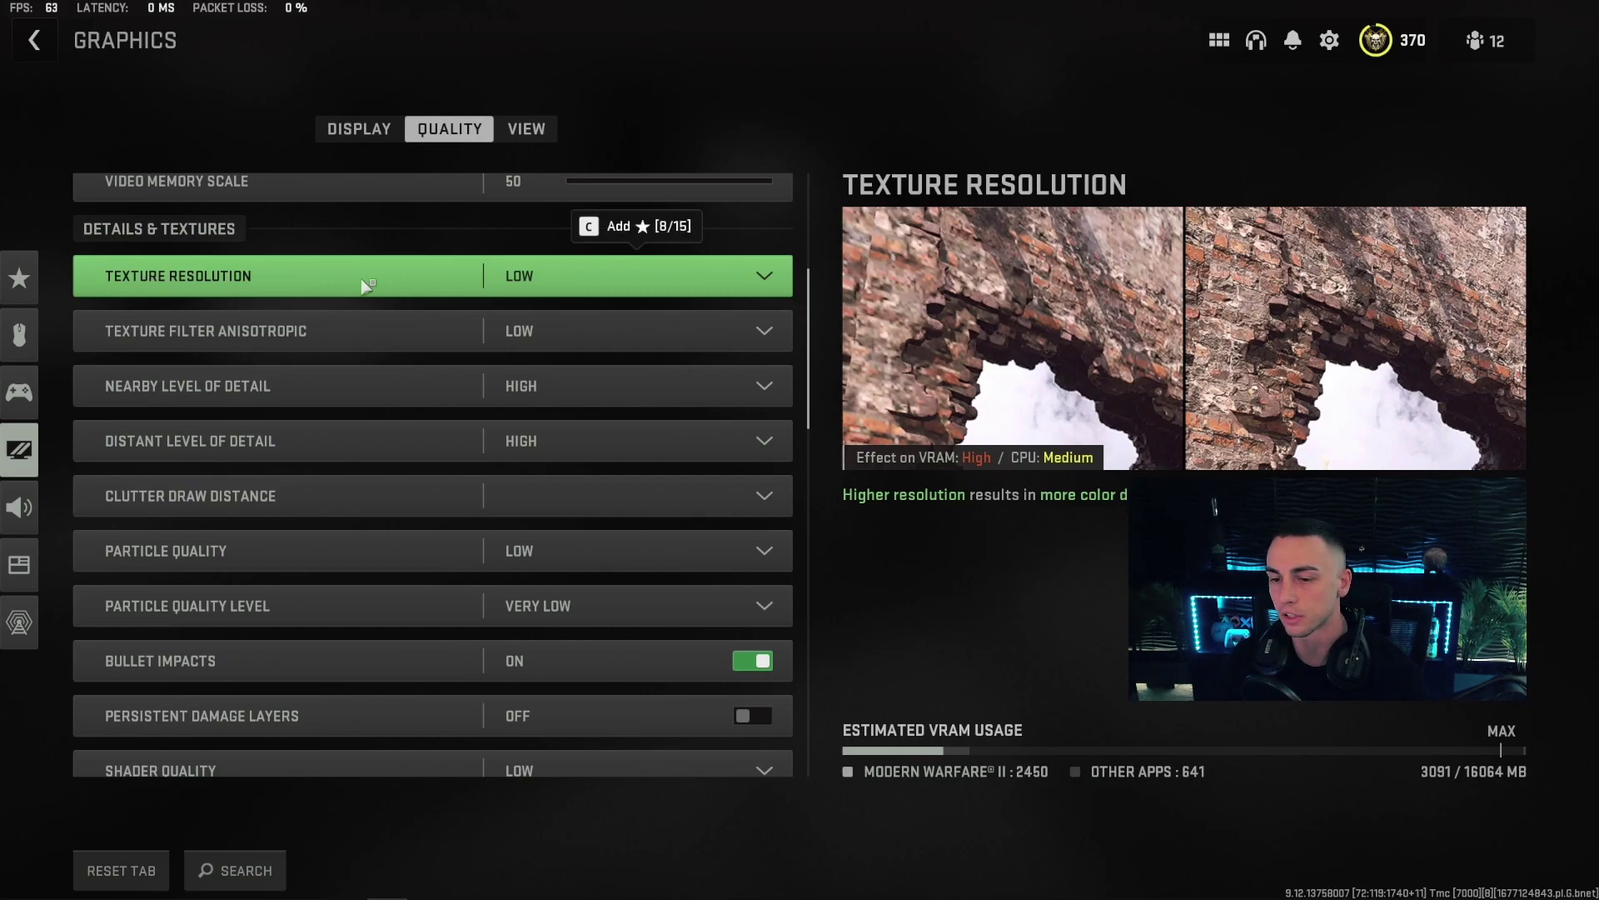
click(581, 273)
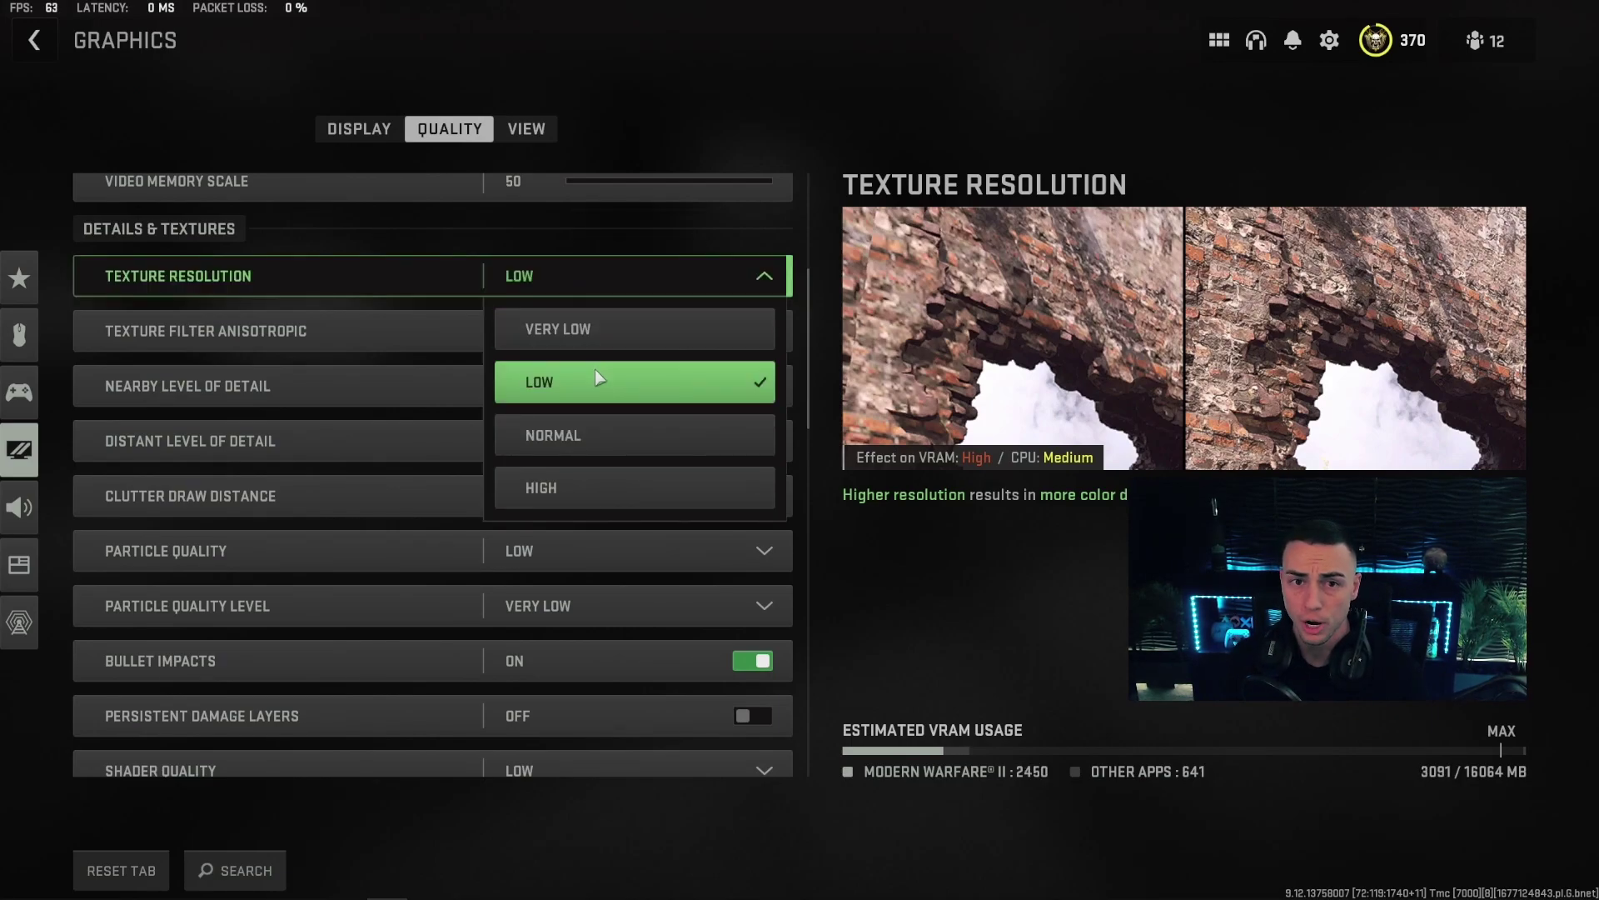
click(688, 280)
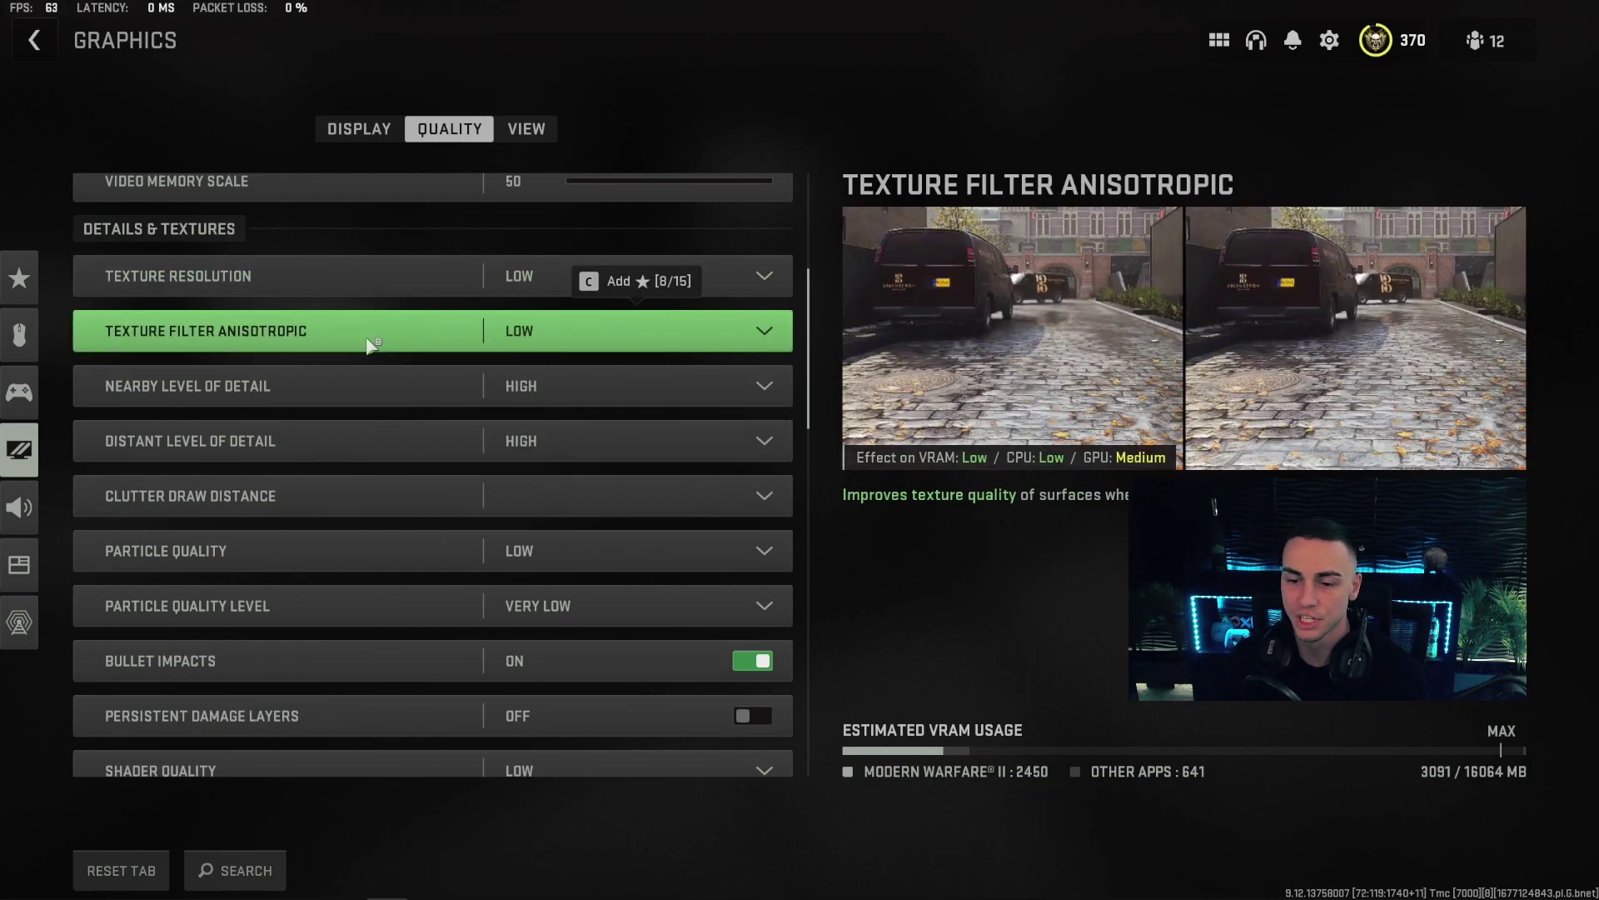
click(613, 327)
click(593, 323)
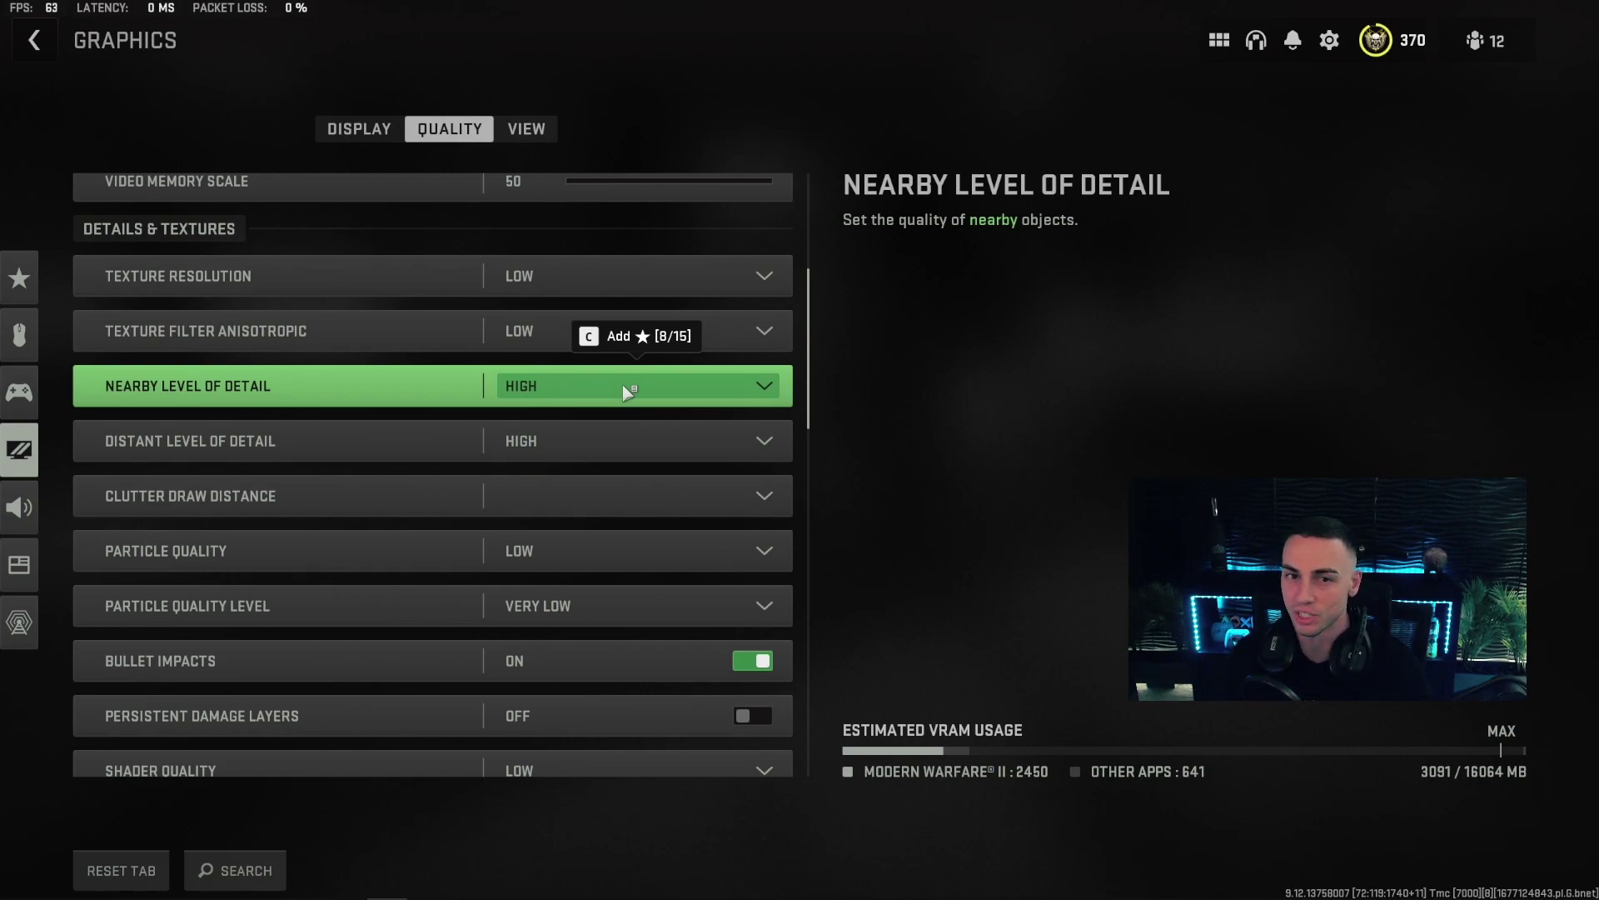
click(627, 389)
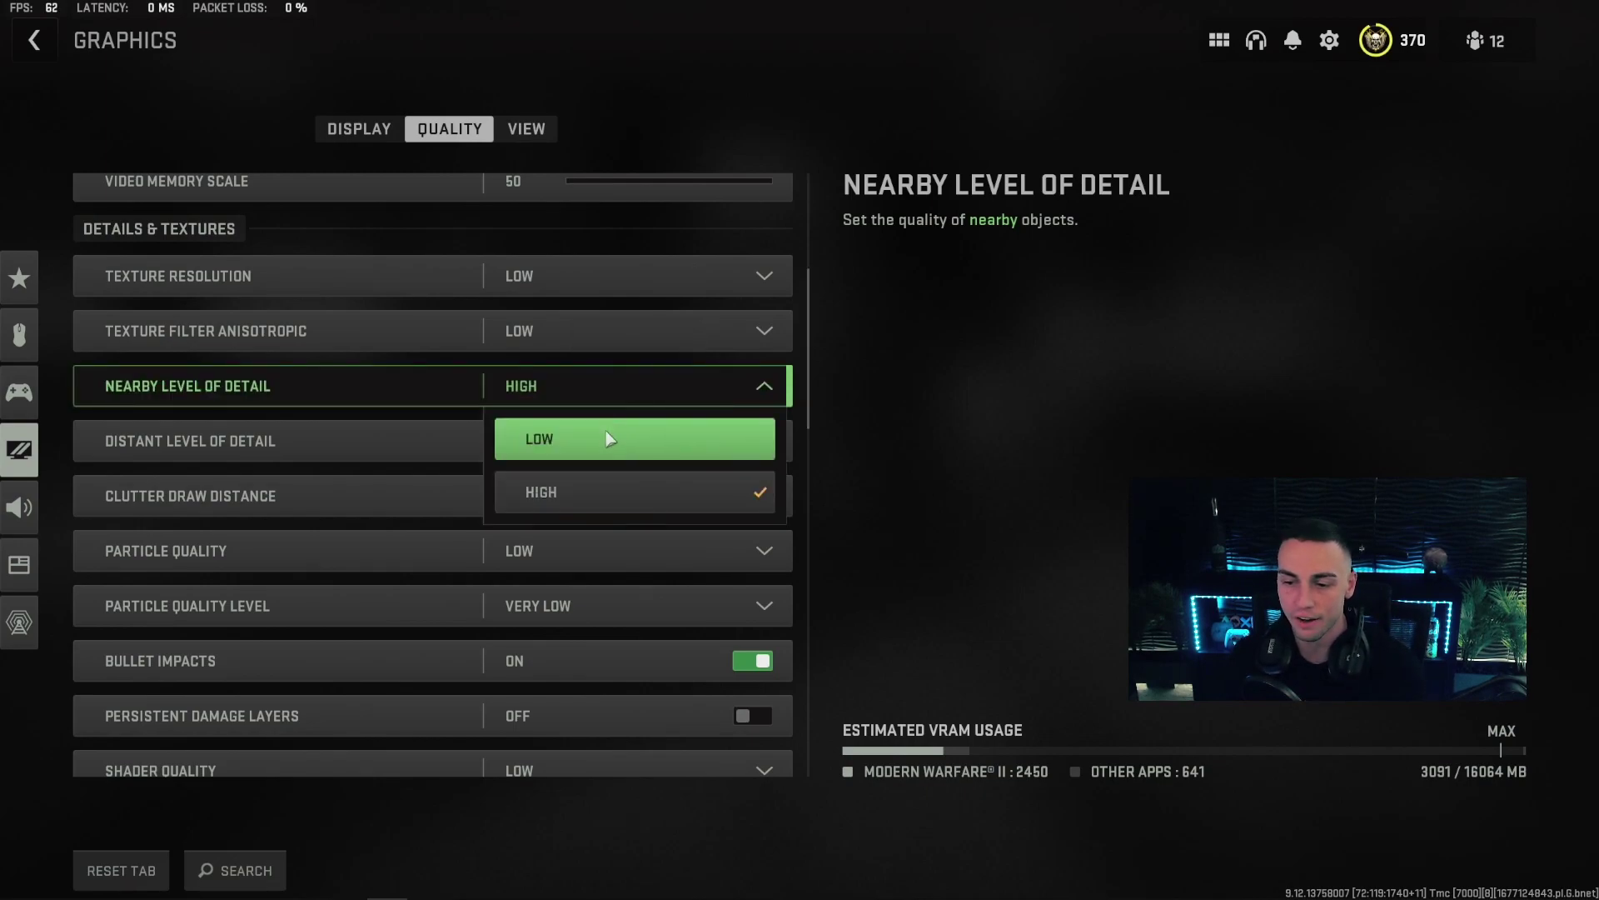
click(634, 386)
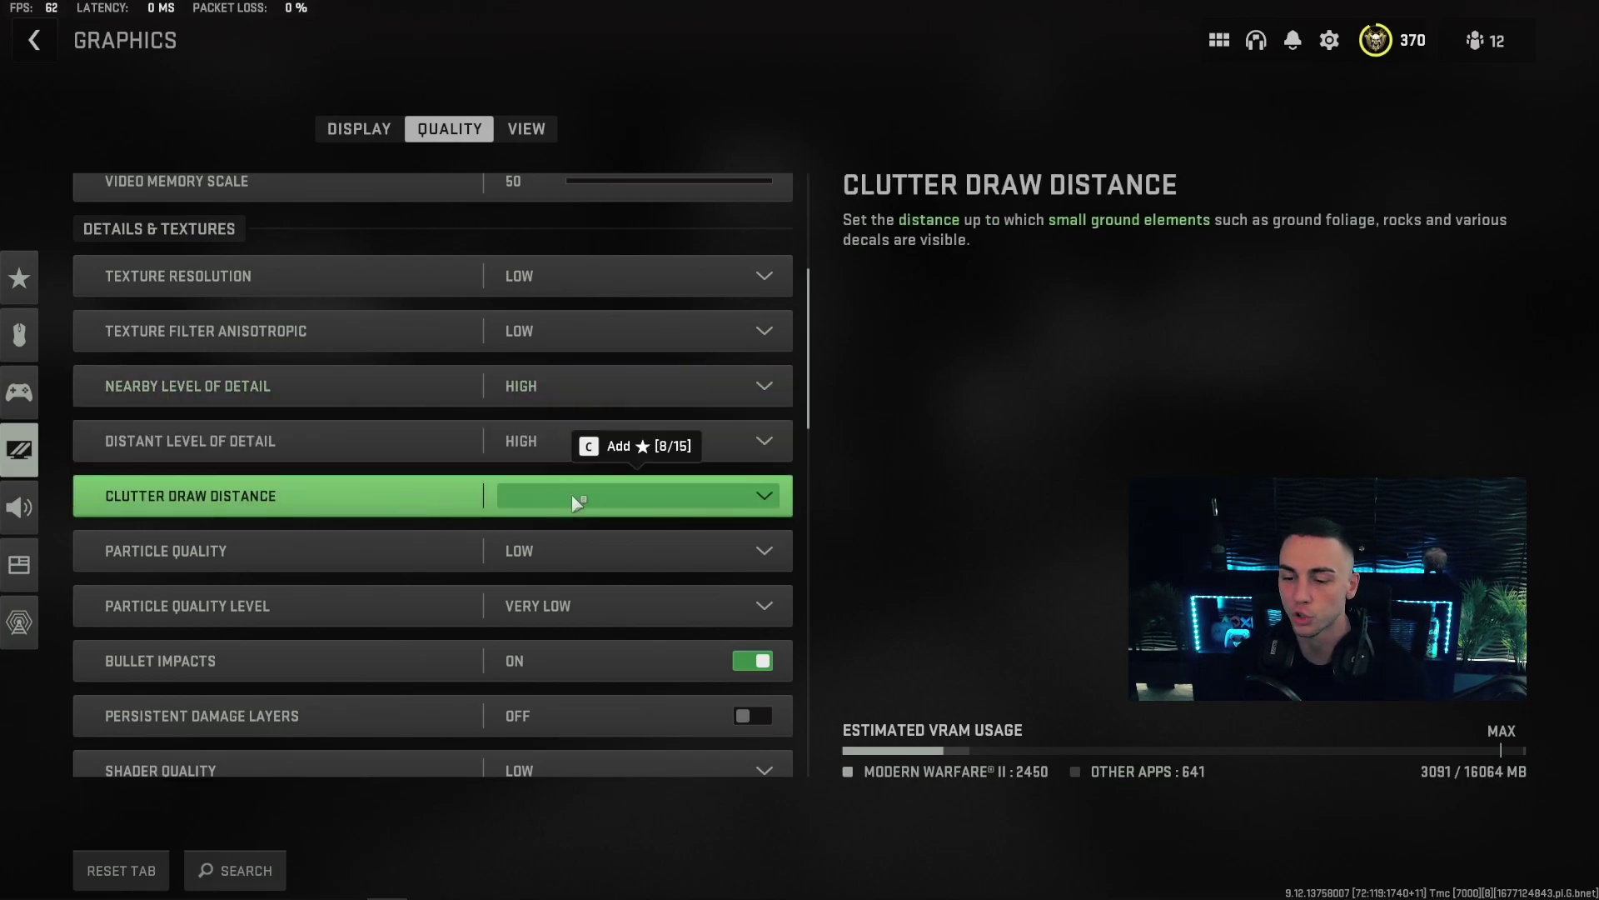
Review the choices for particle quality and terrain memory.
scroll(387, 547, down, 3)
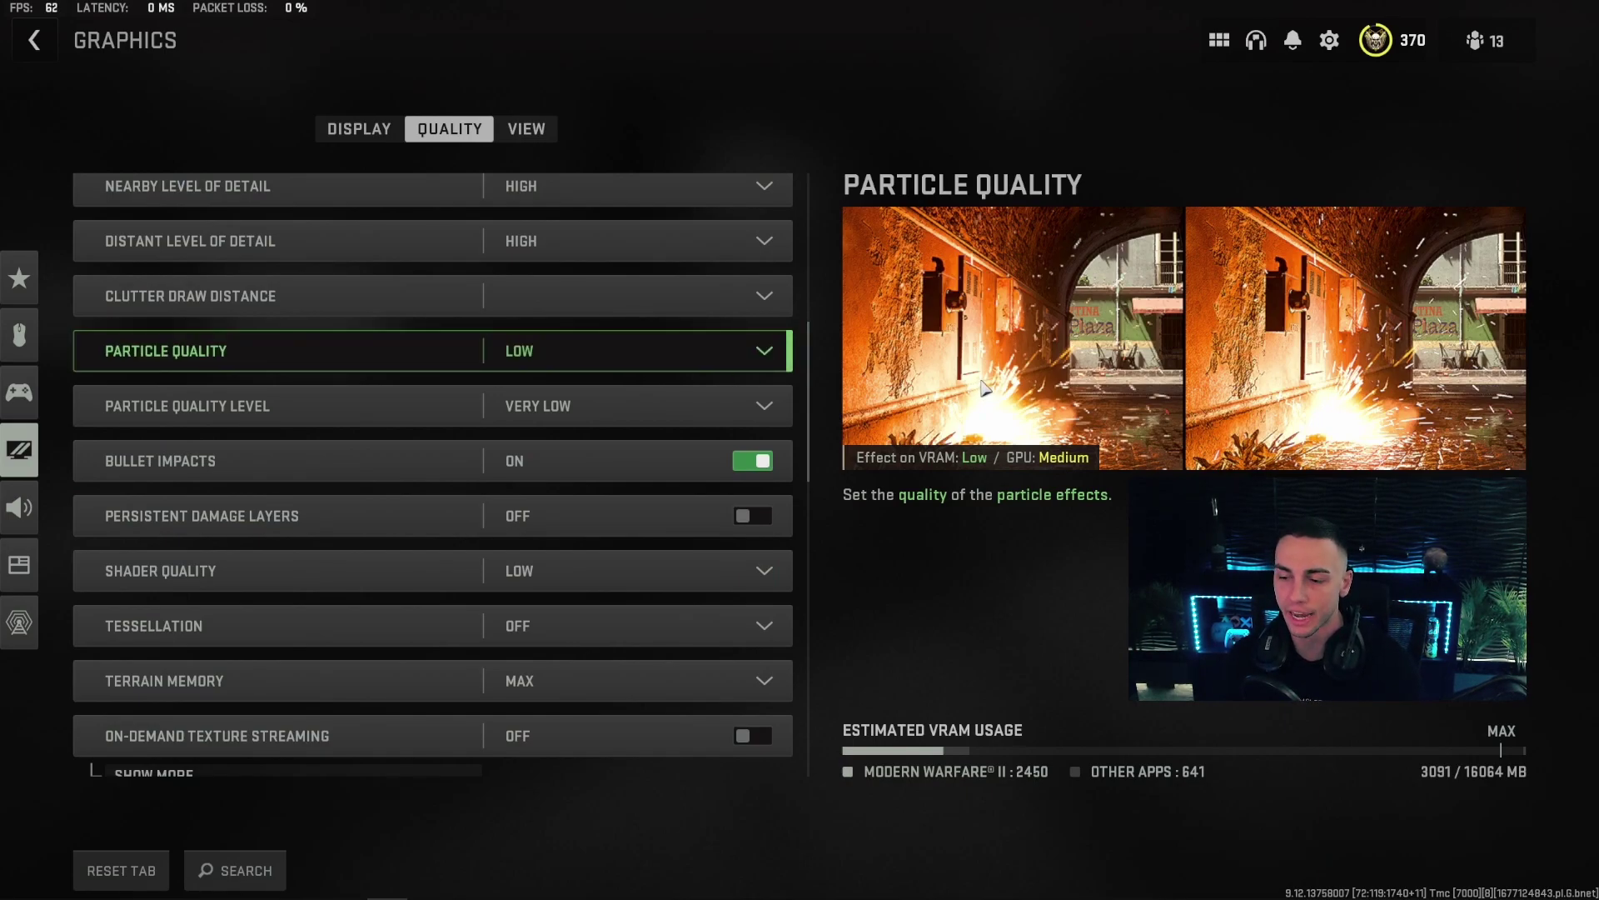
click(661, 360)
click(647, 350)
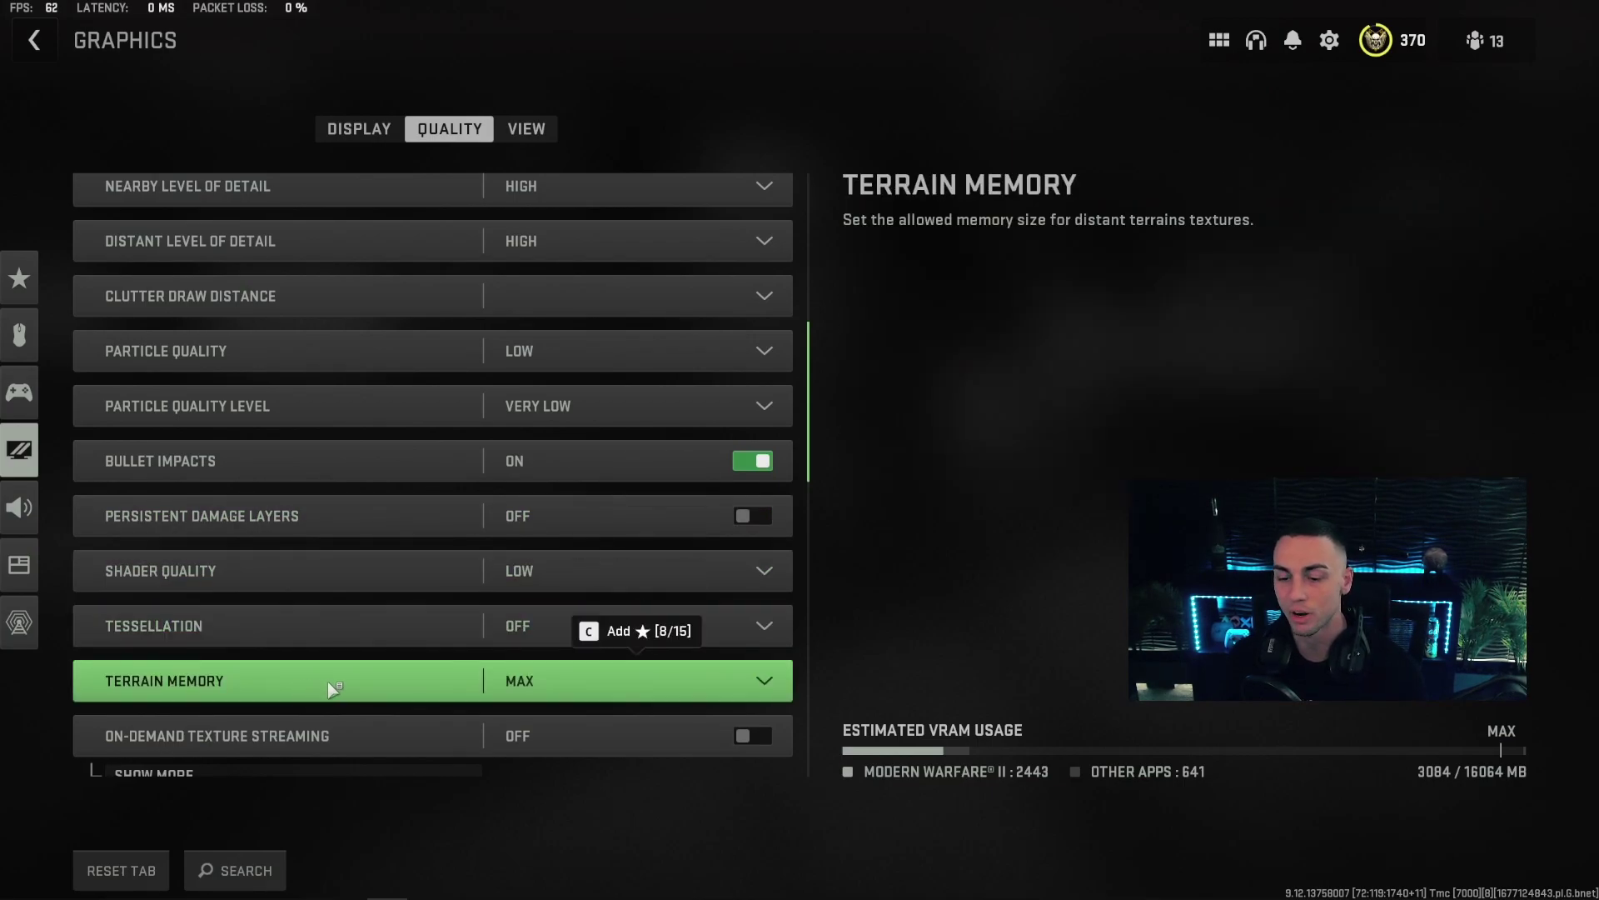
click(607, 688)
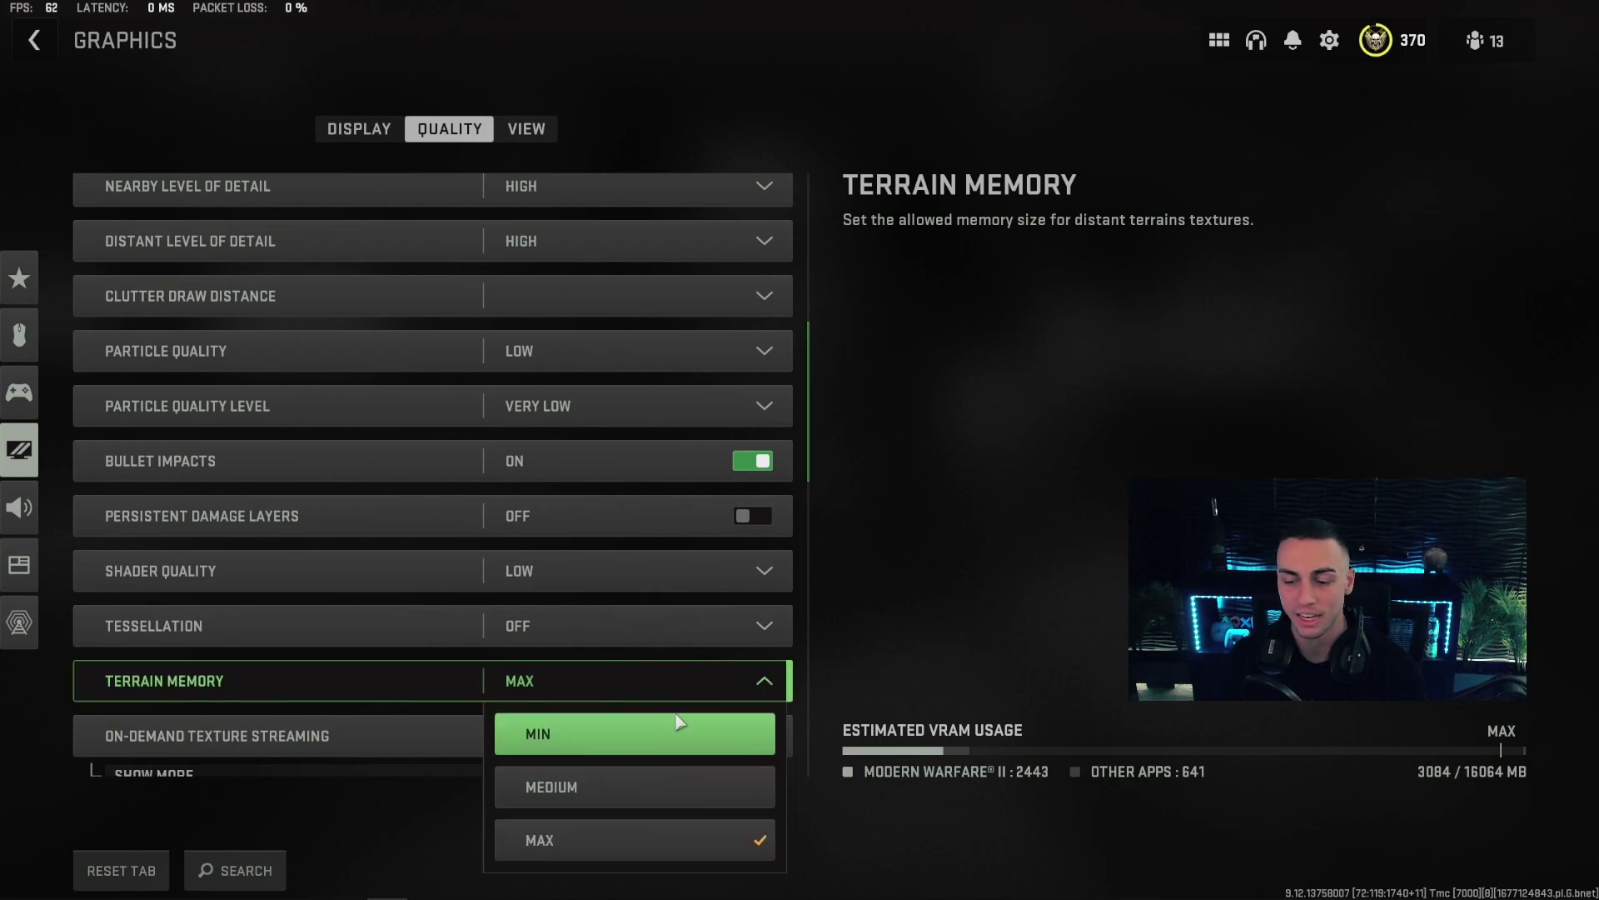
click(688, 681)
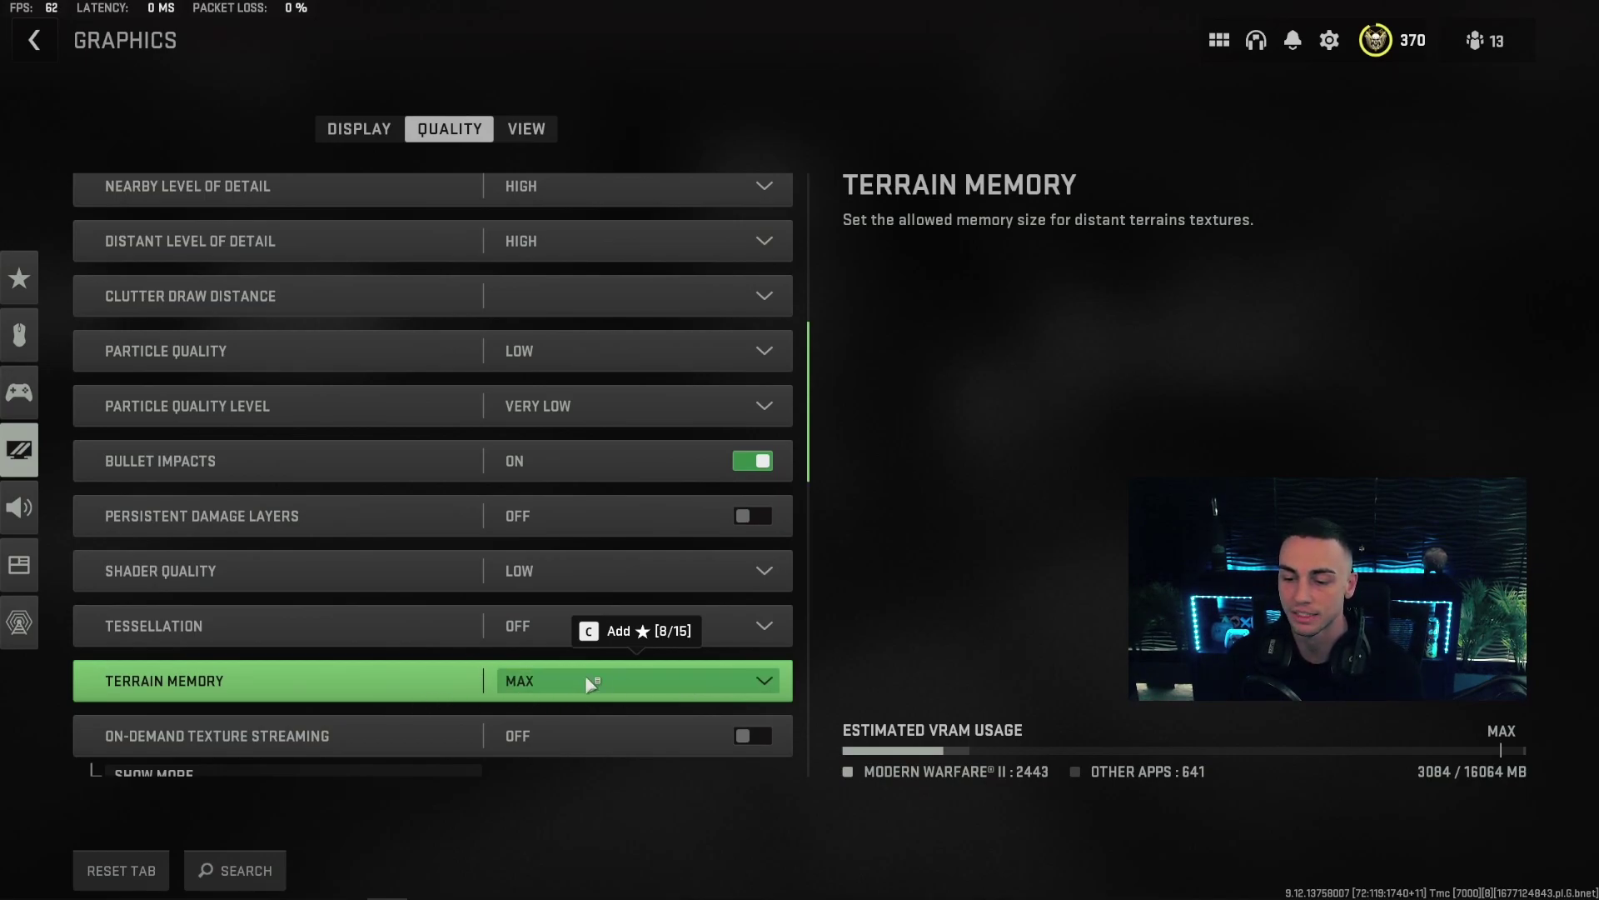
Review the choices for streaming quality and volumetric quality in the quality settings.
scroll(390, 682, down, 5)
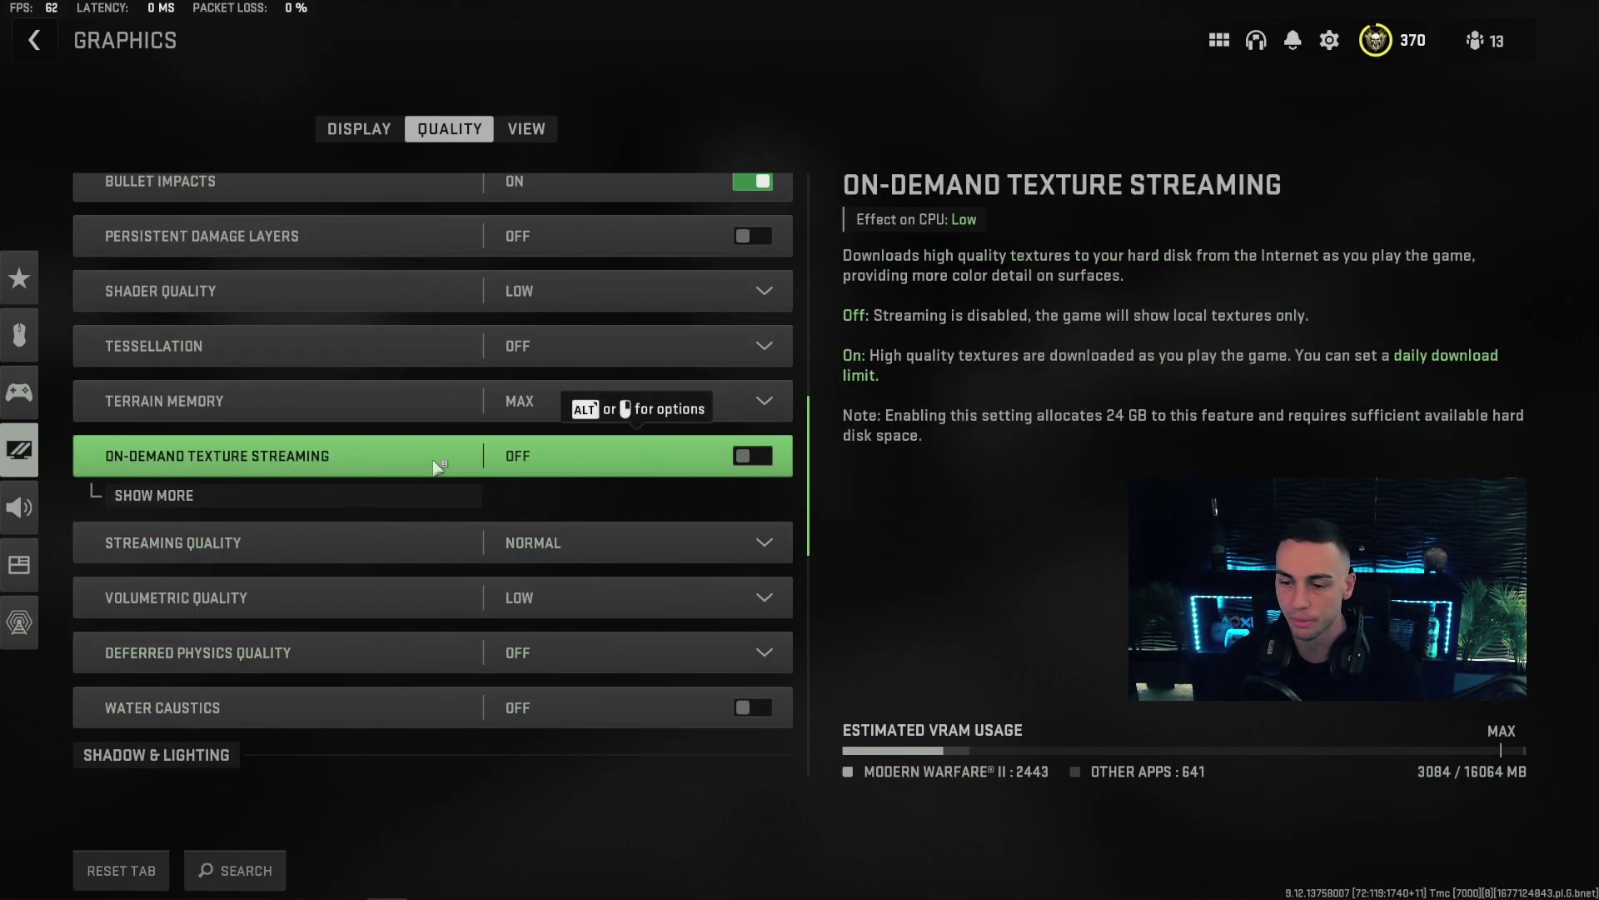
scroll(527, 455, down, 3)
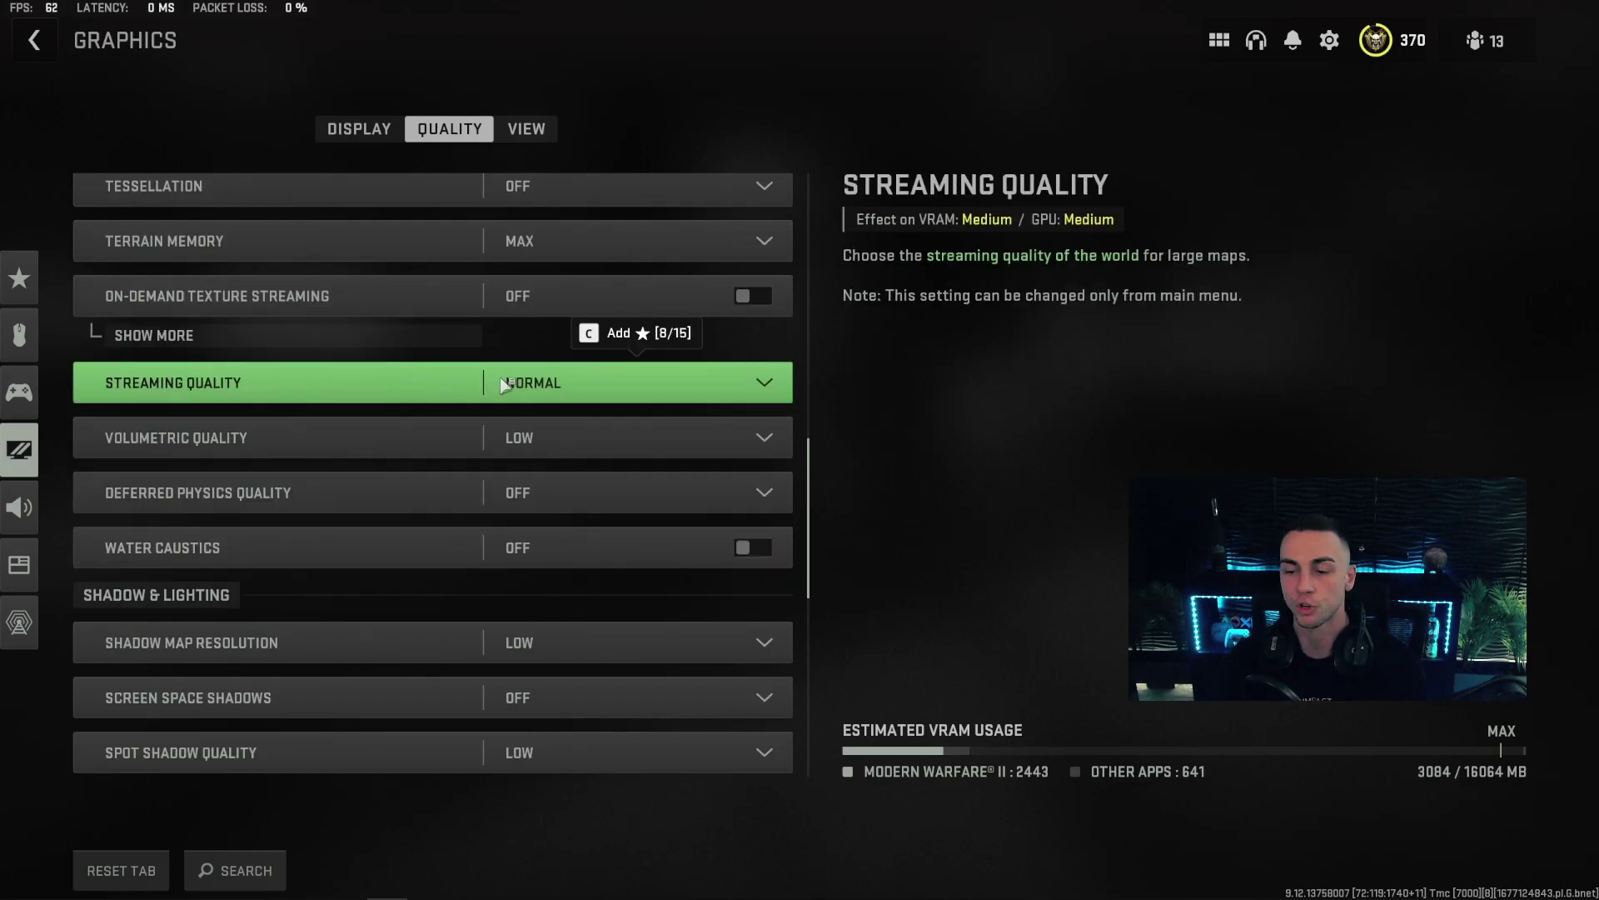
click(559, 382)
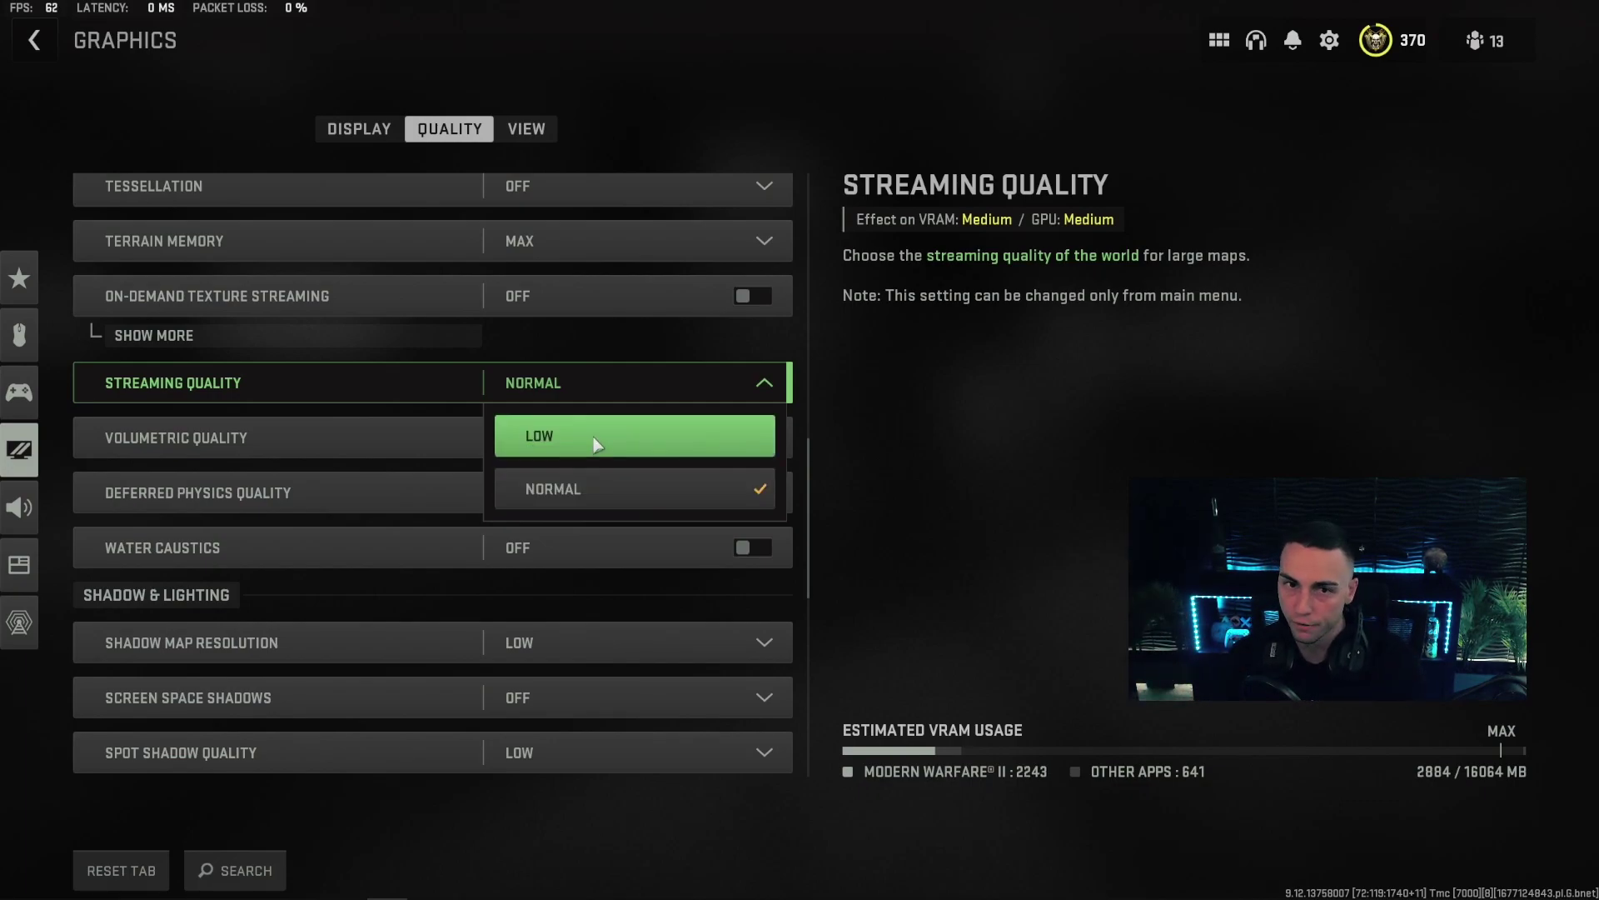
click(765, 382)
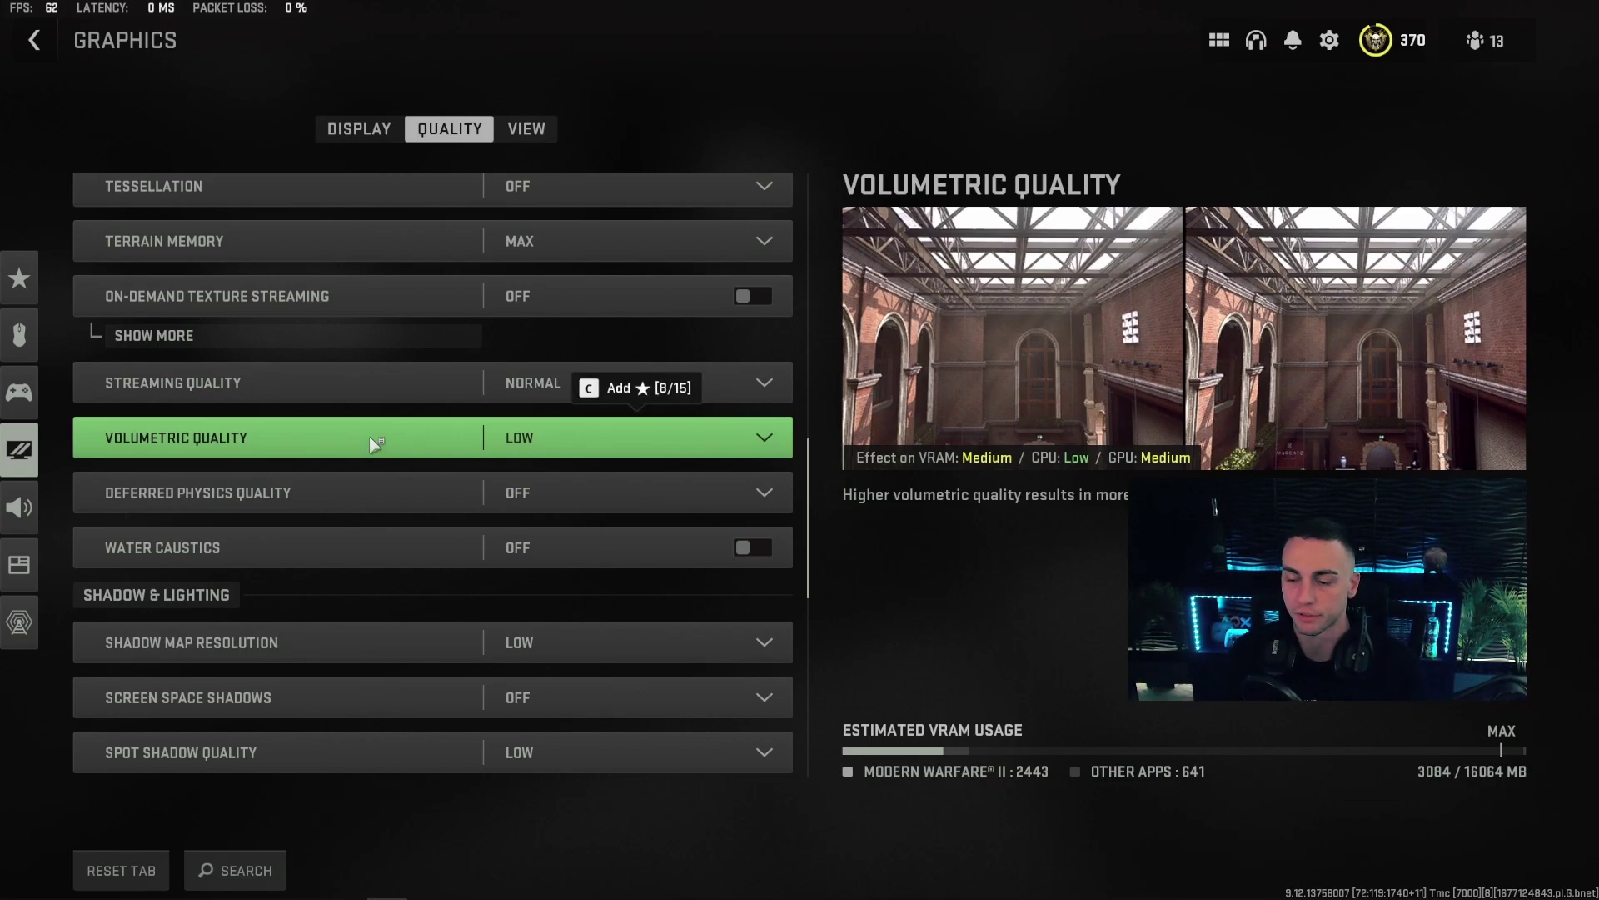
click(673, 450)
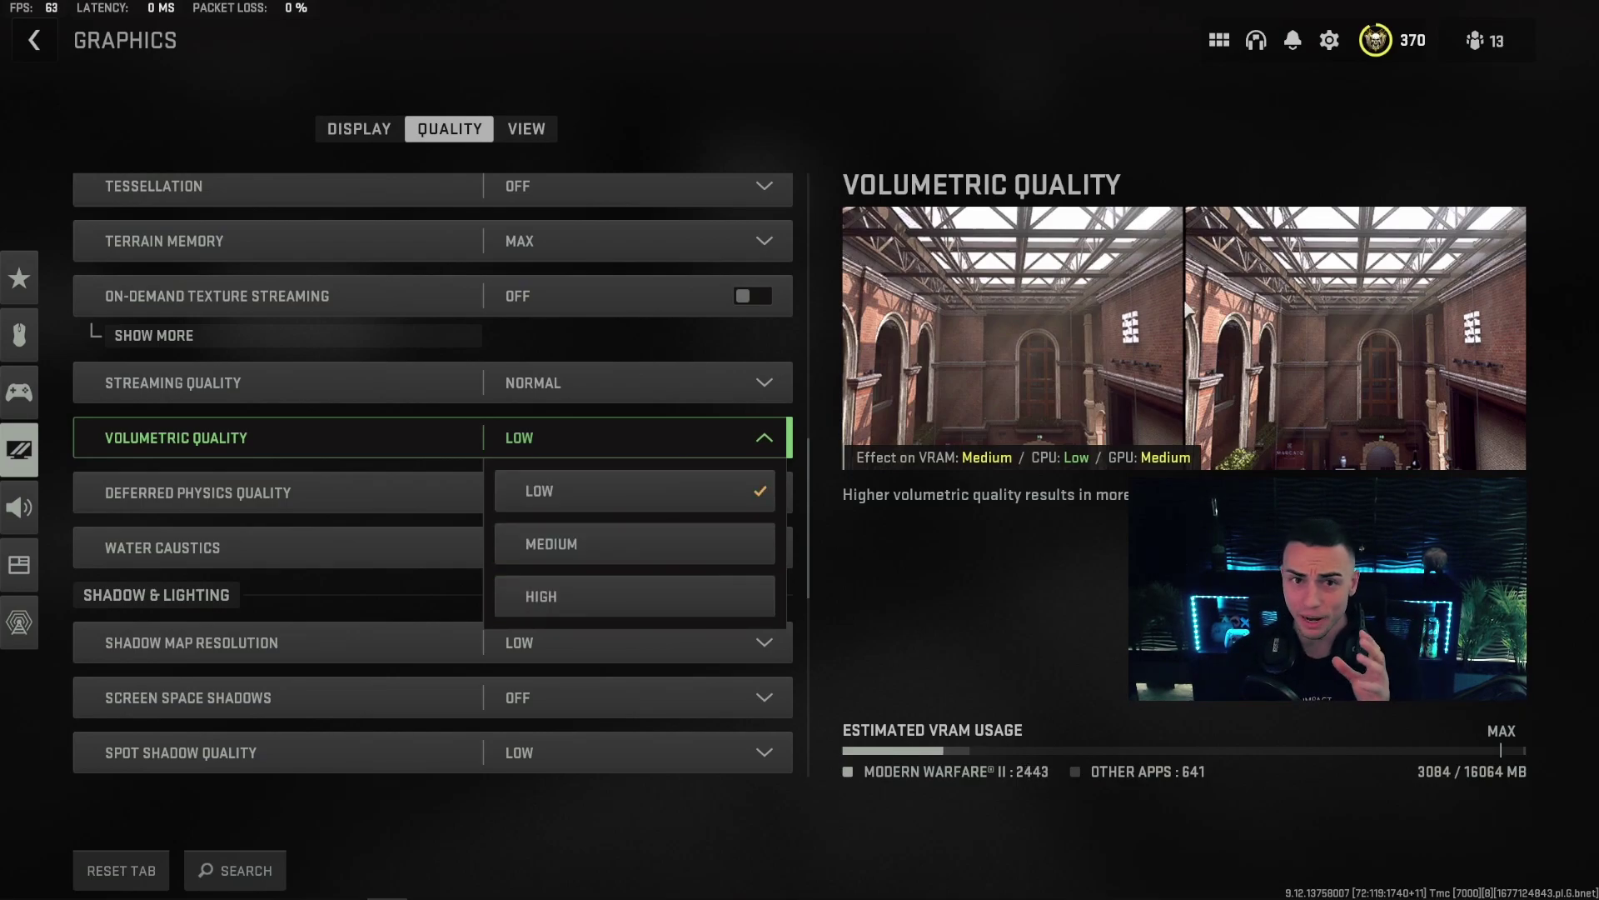
click(760, 443)
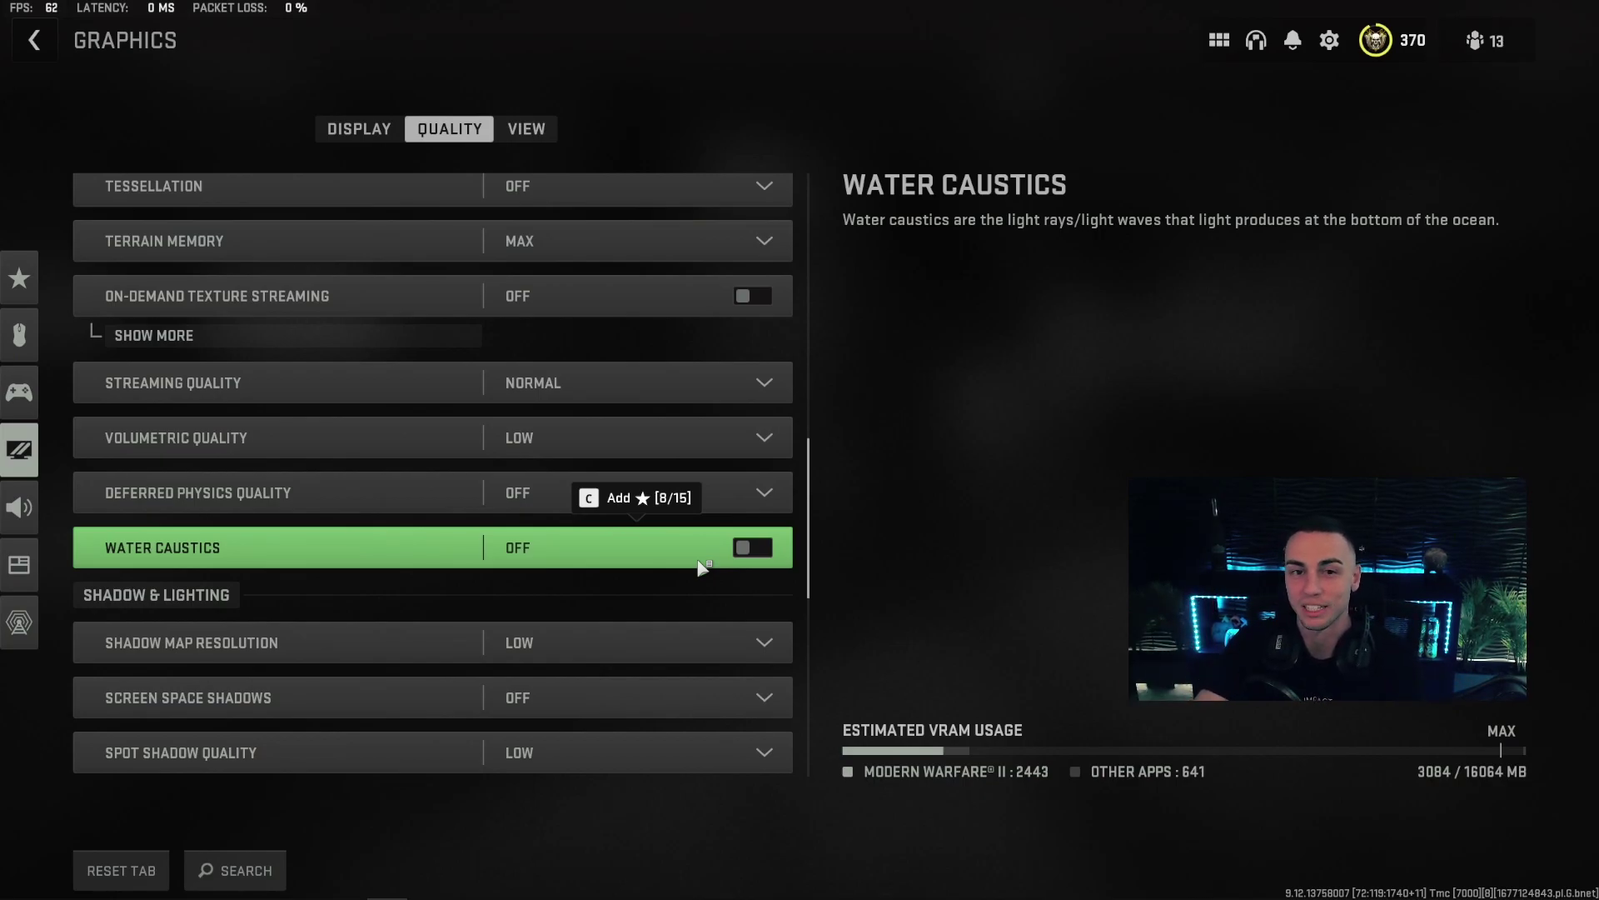
Review the choices for shadow map resolution and spot cache under Shadow & Lighting.
scroll(702, 566, down, 6)
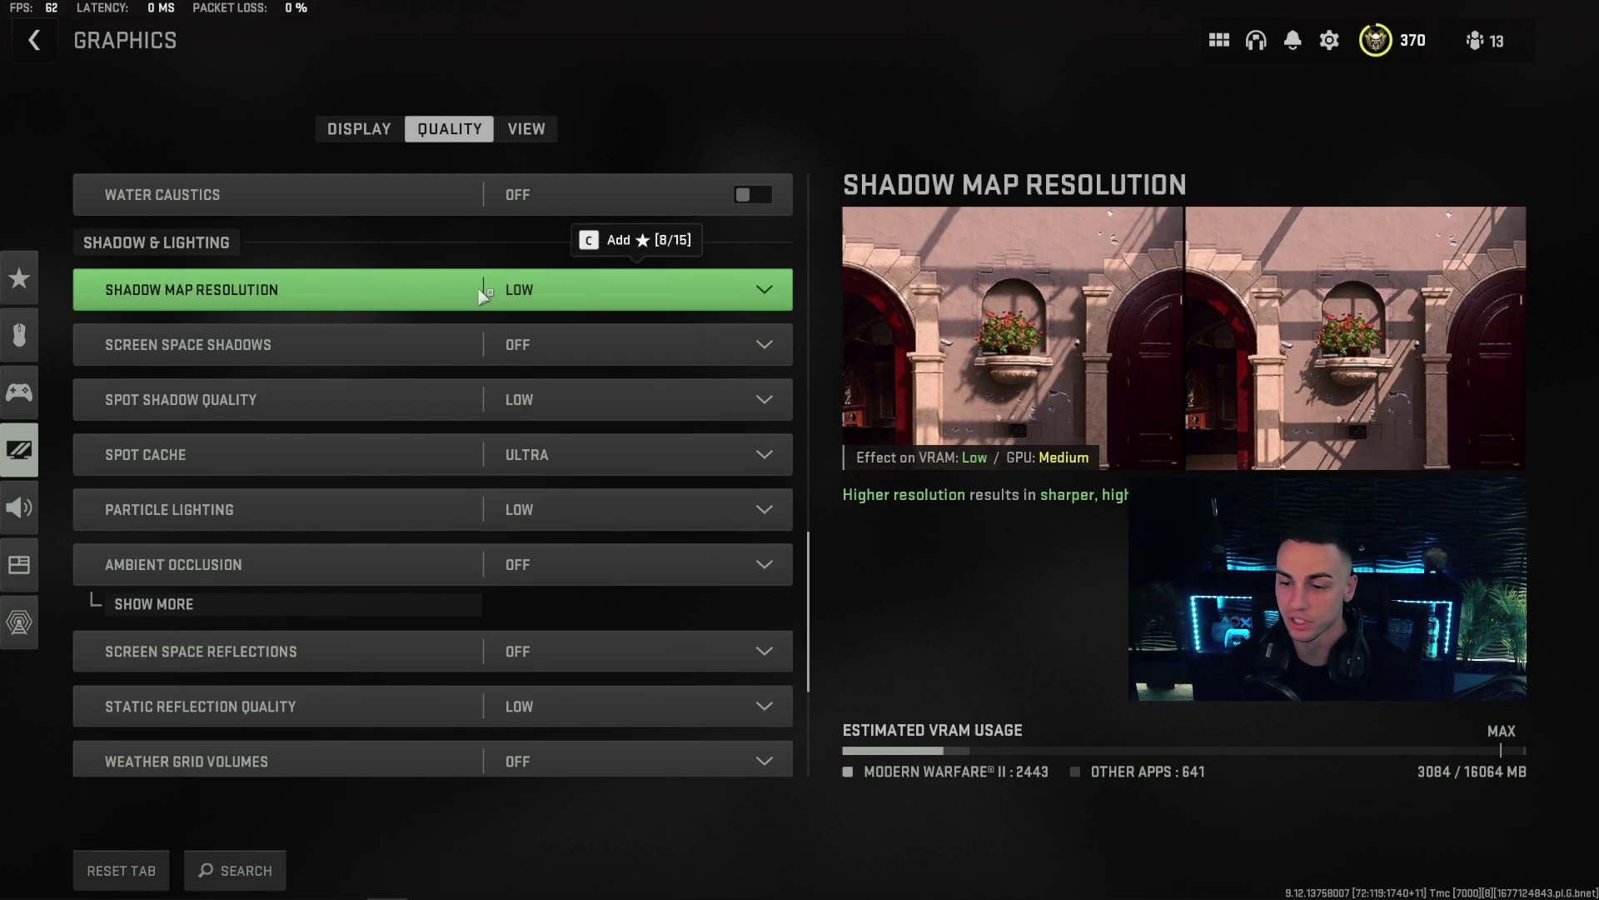
click(568, 289)
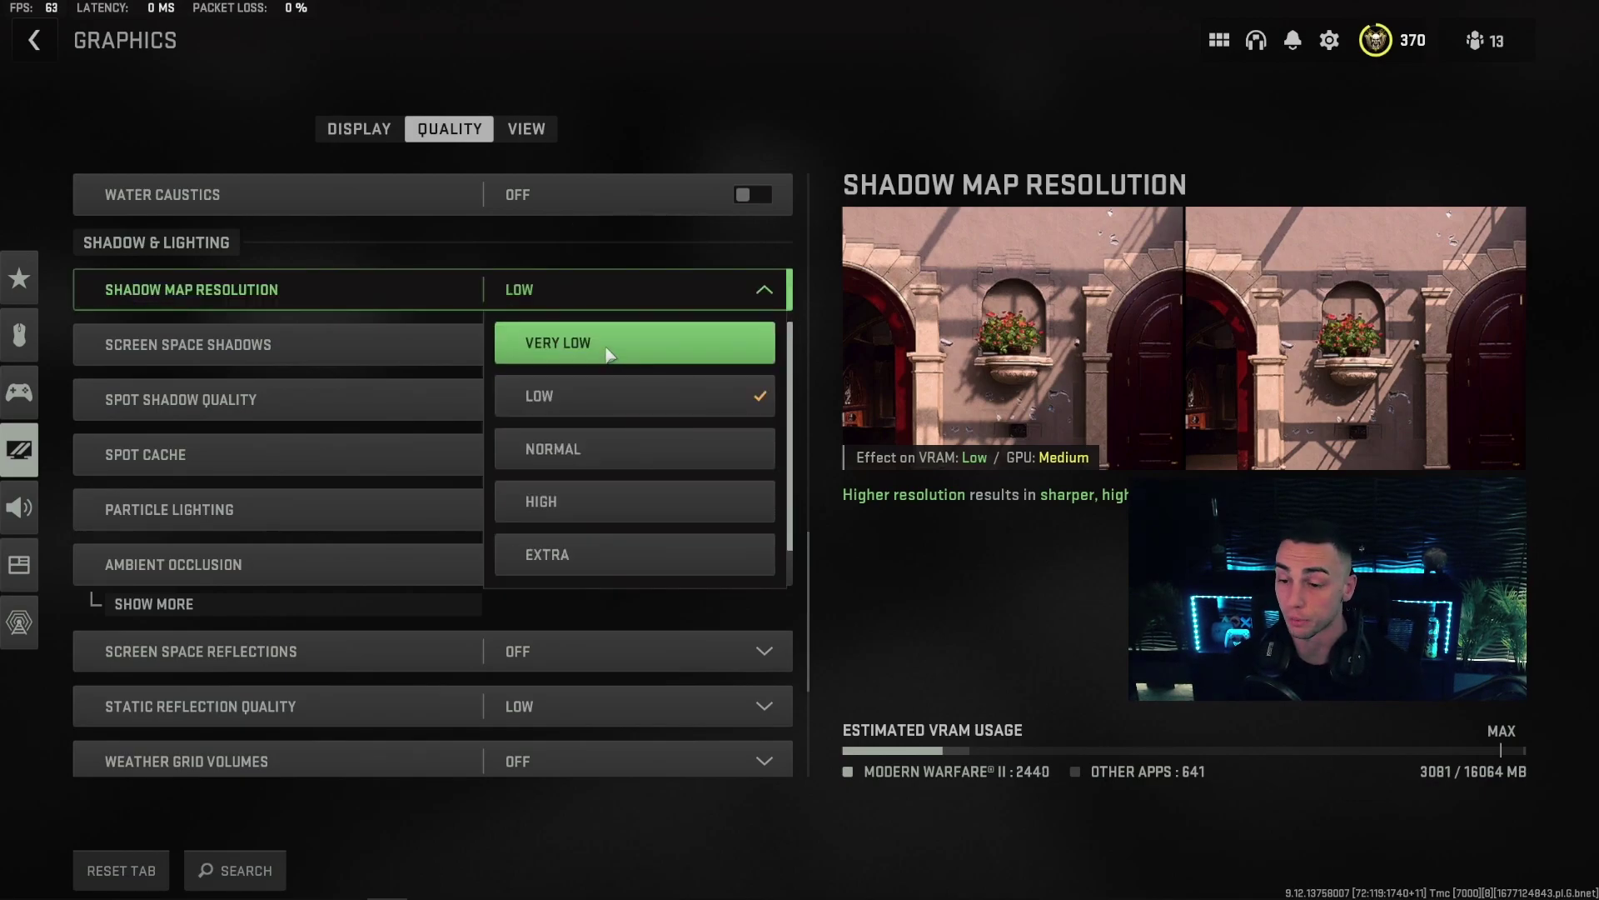
click(737, 304)
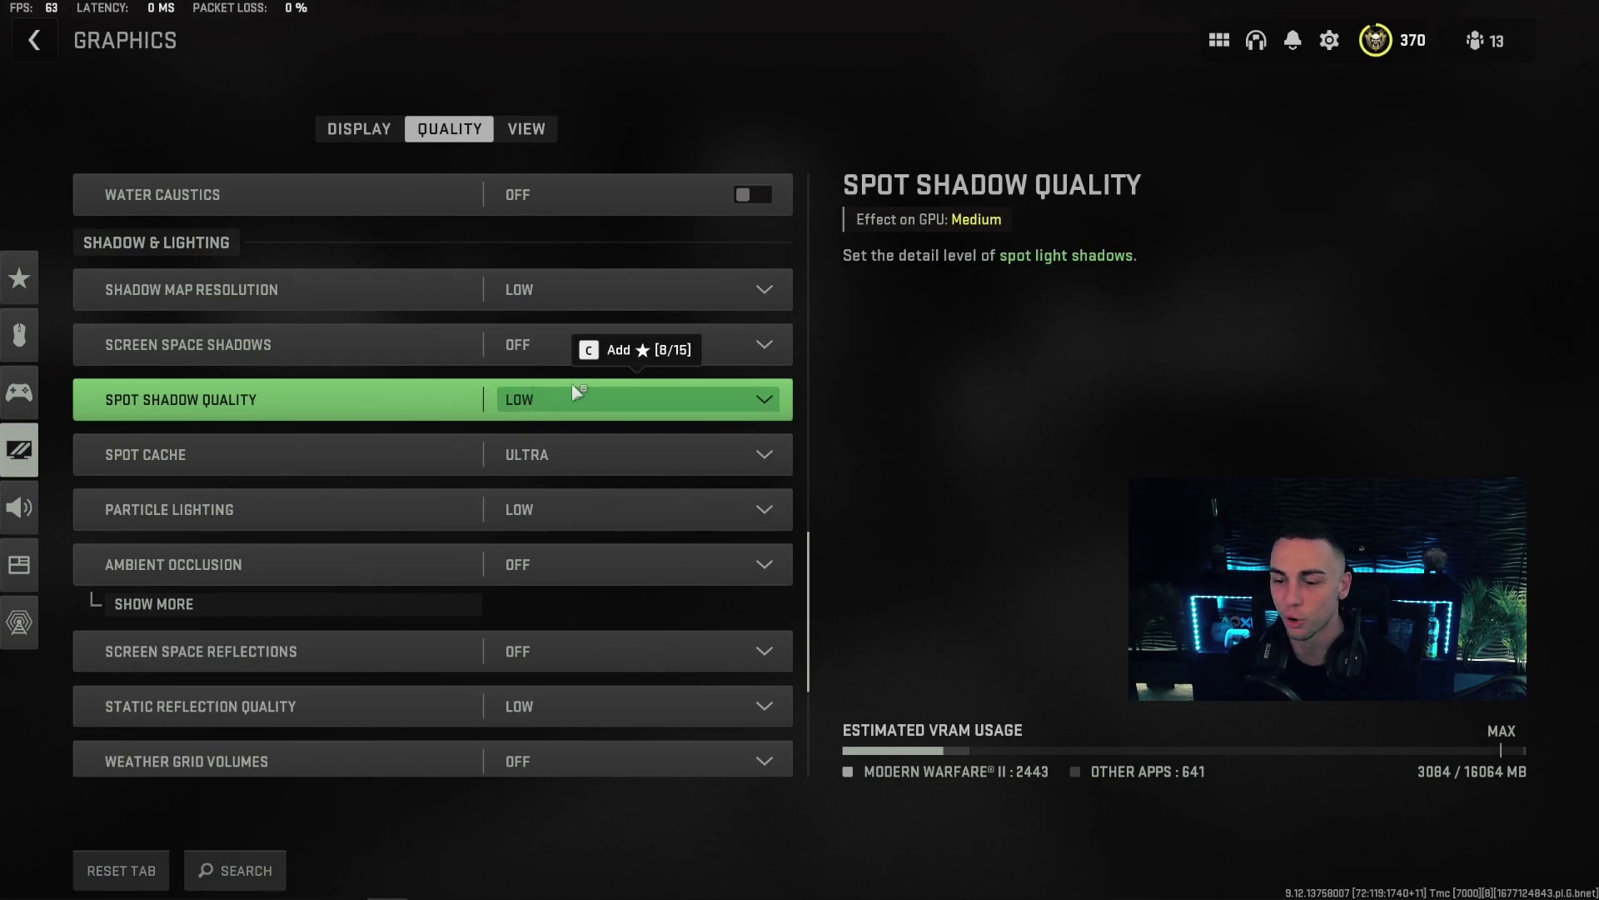
click(603, 454)
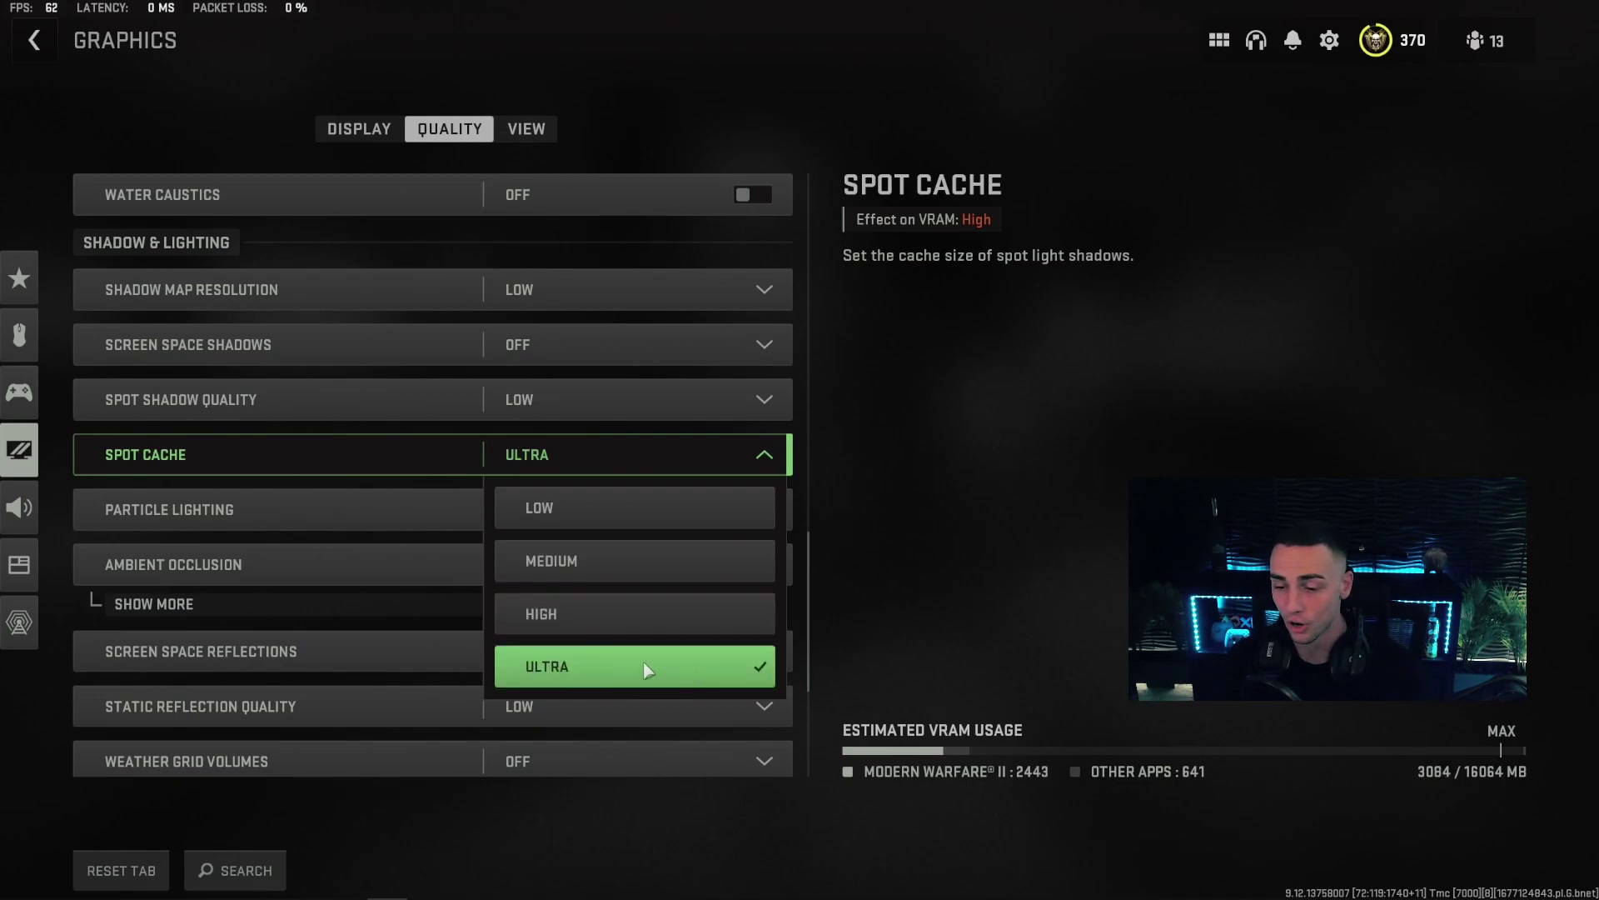
click(745, 456)
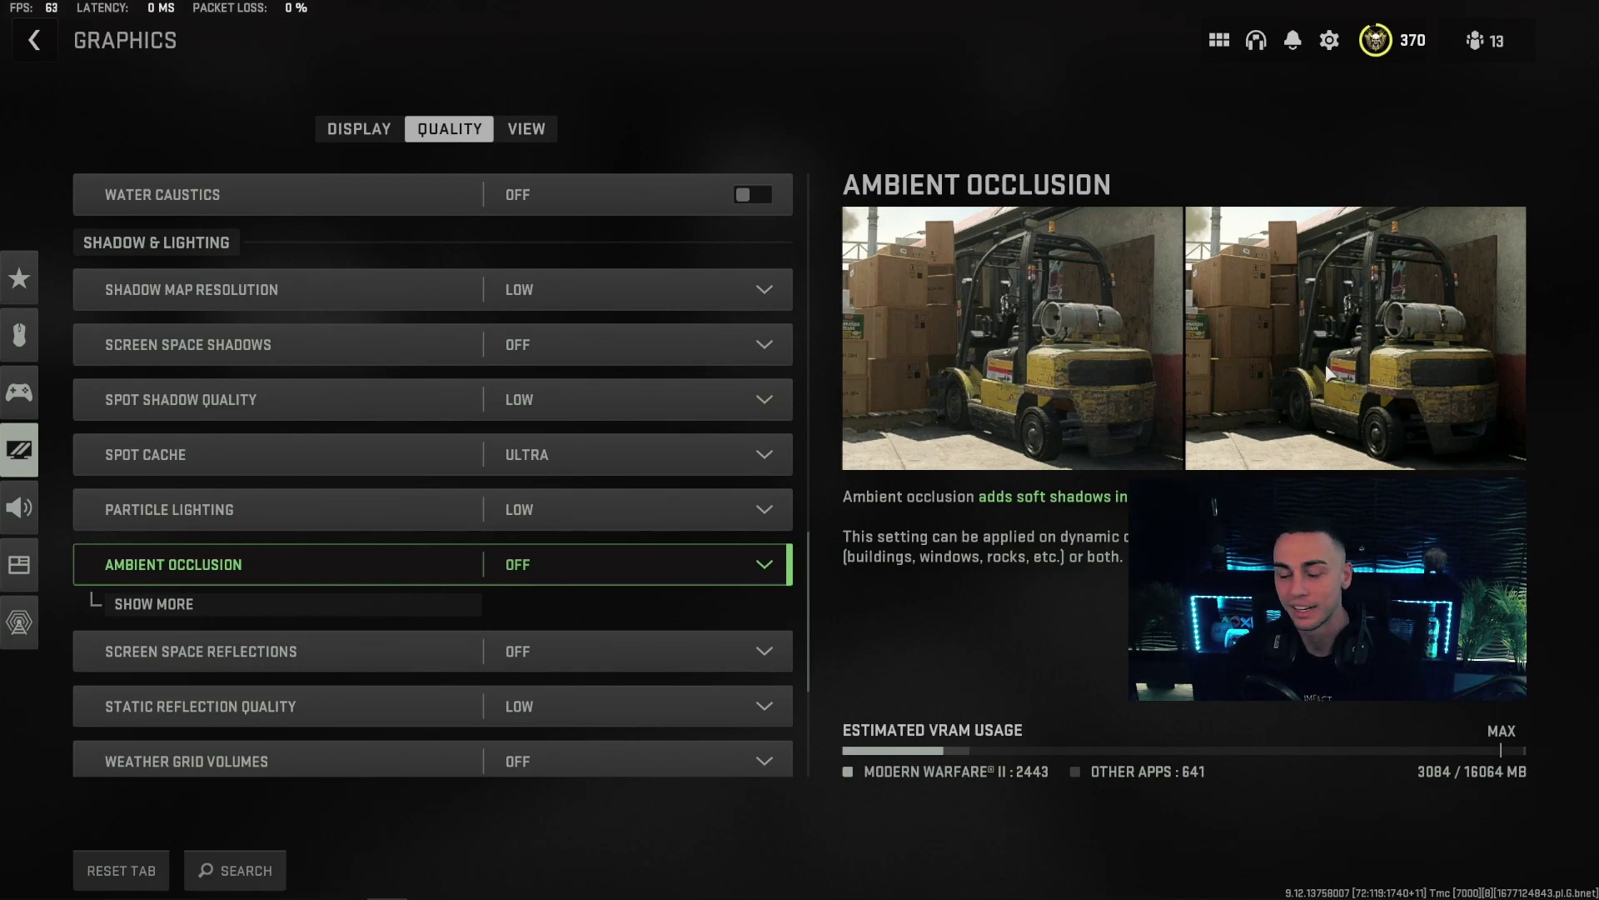
Review the remaining post processing effects, and examine the field of view and 1st person camera movement settings.
scroll(357, 314, down, 4)
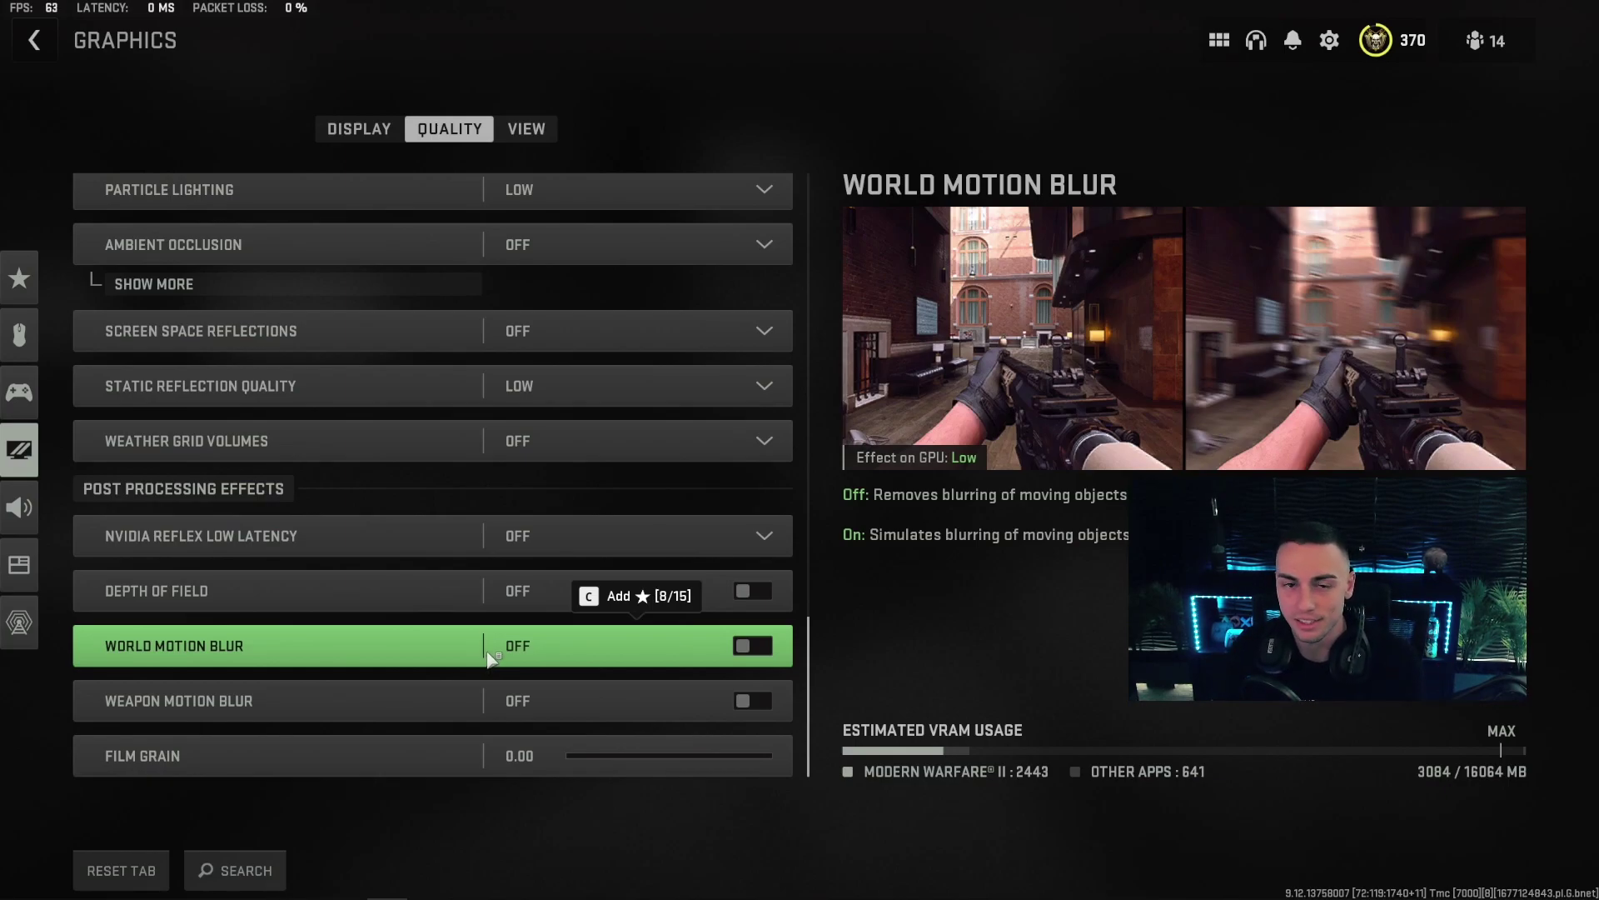
click(518, 130)
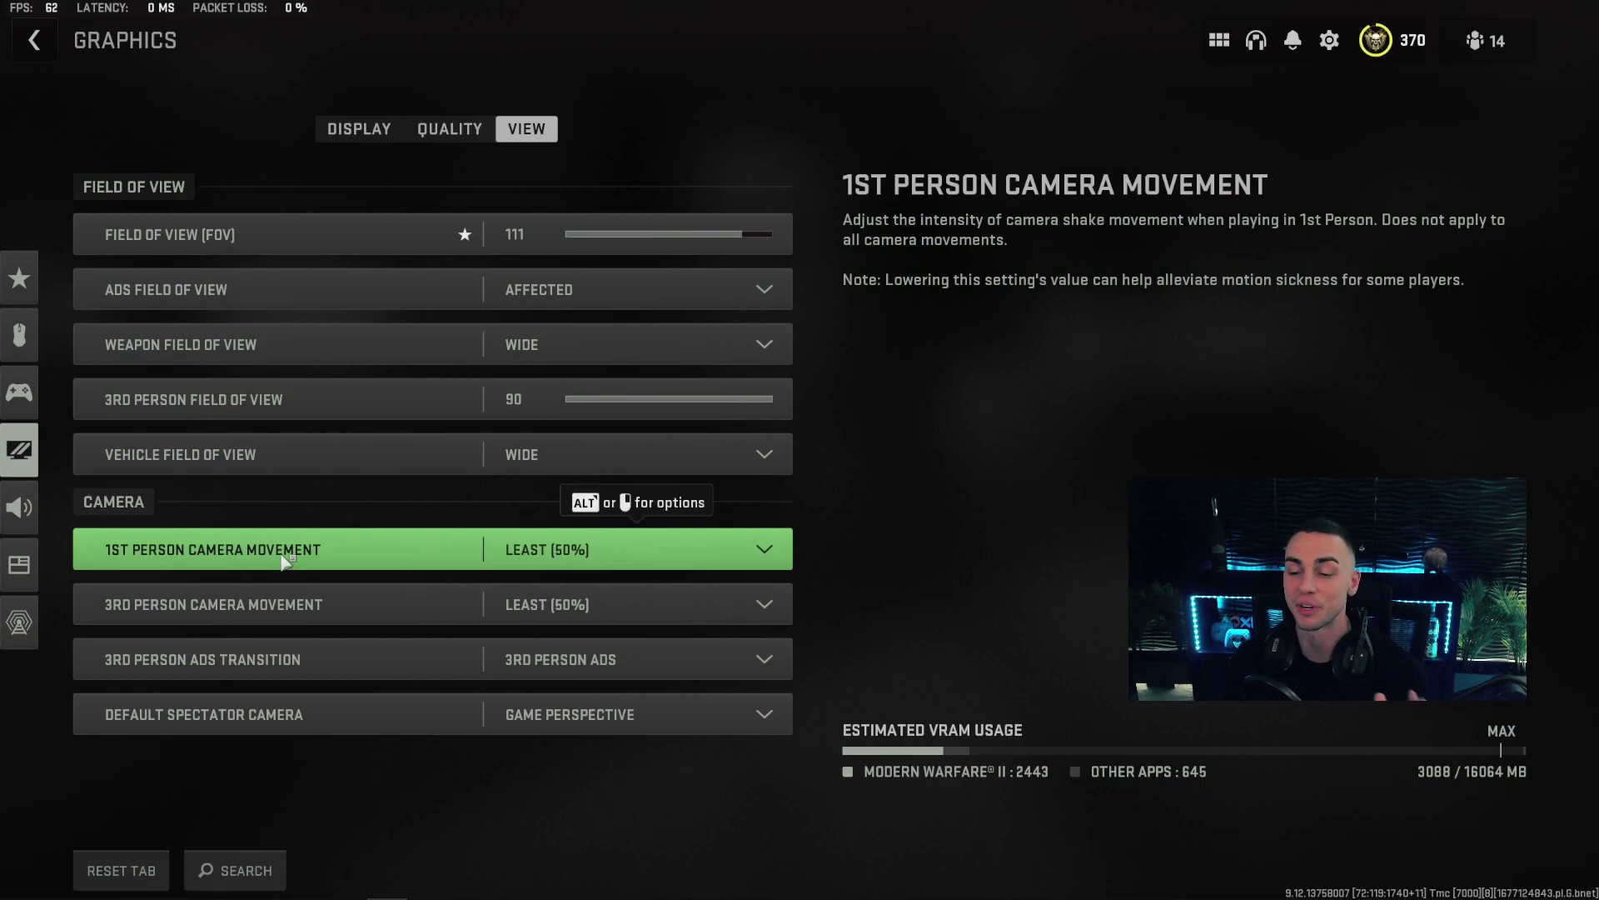
click(630, 554)
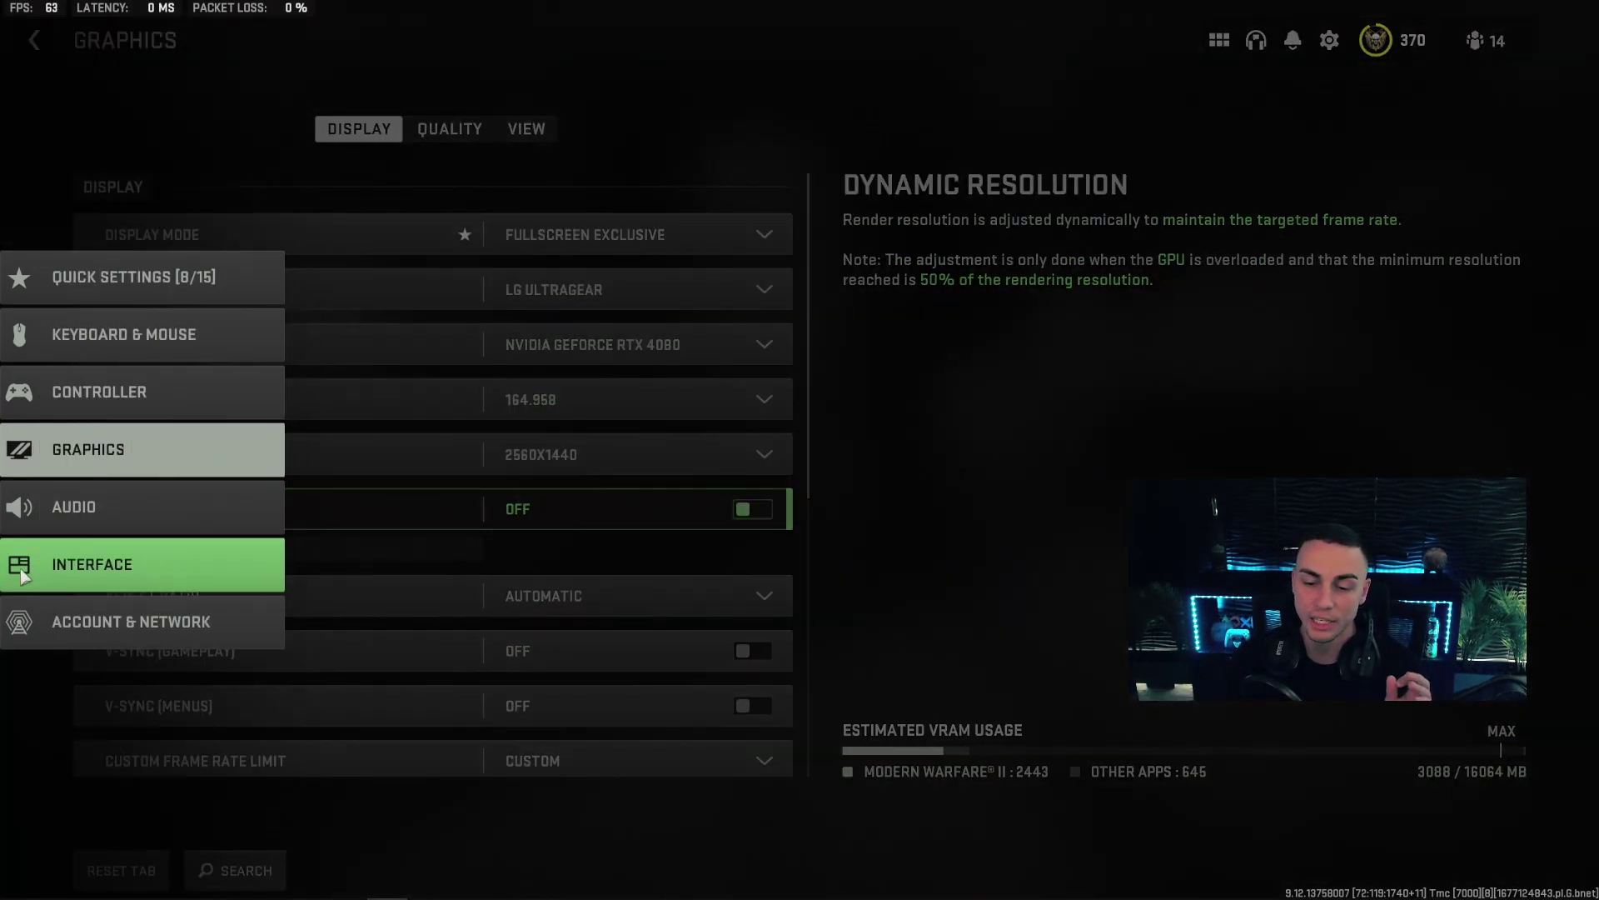
Open the interface settings' color customization and review the color filter and interface element colors.
click(29, 563)
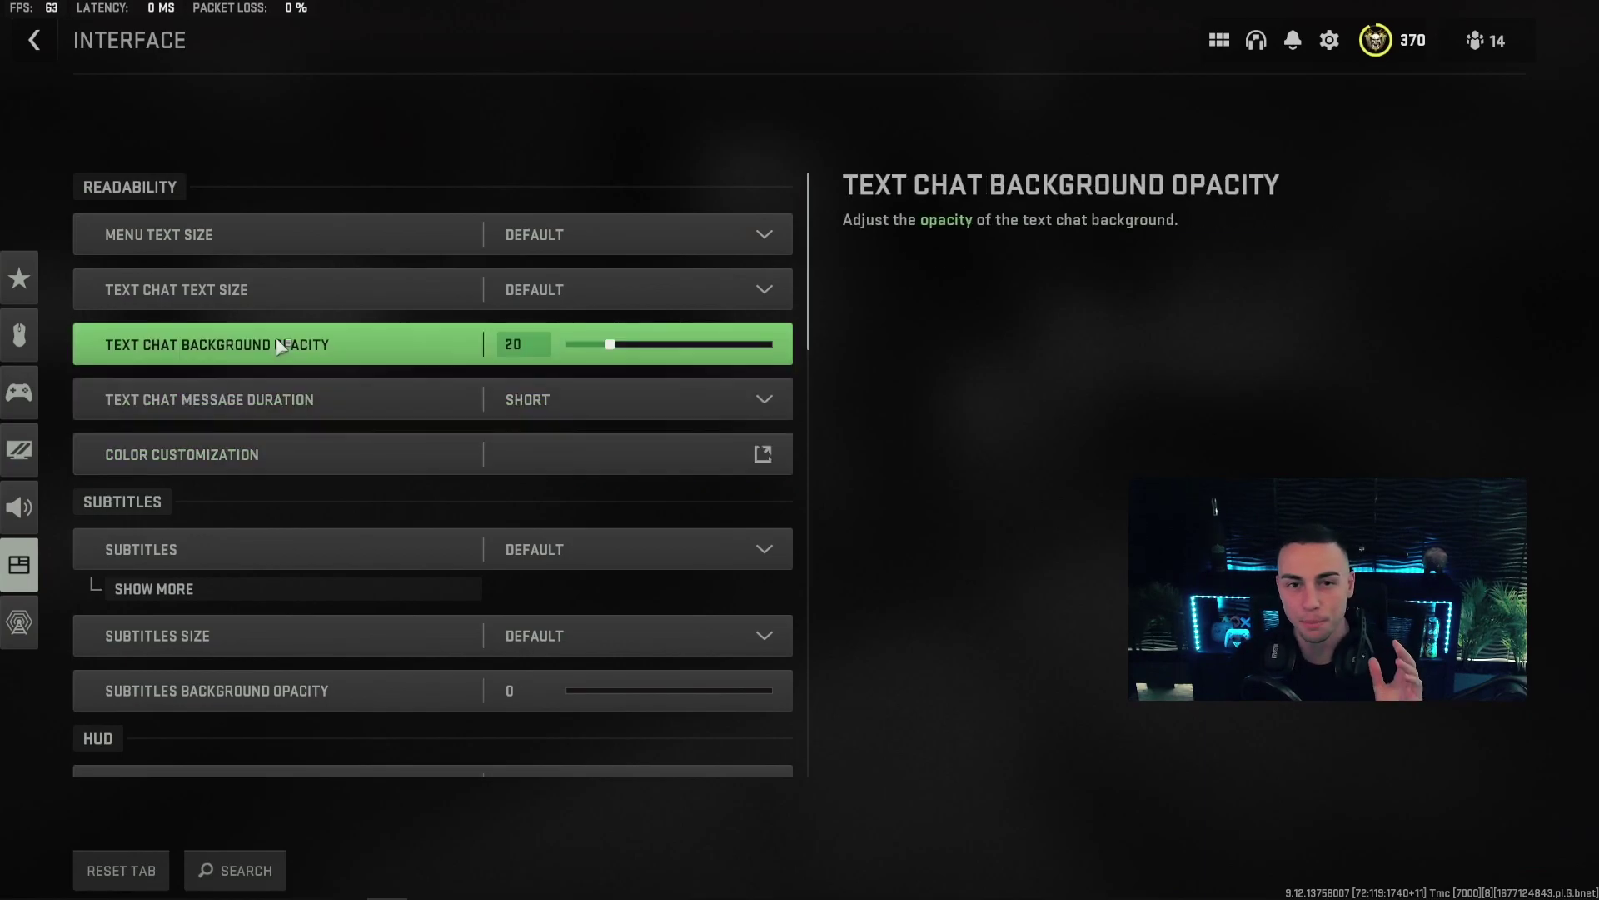
scroll(304, 348, down, 1)
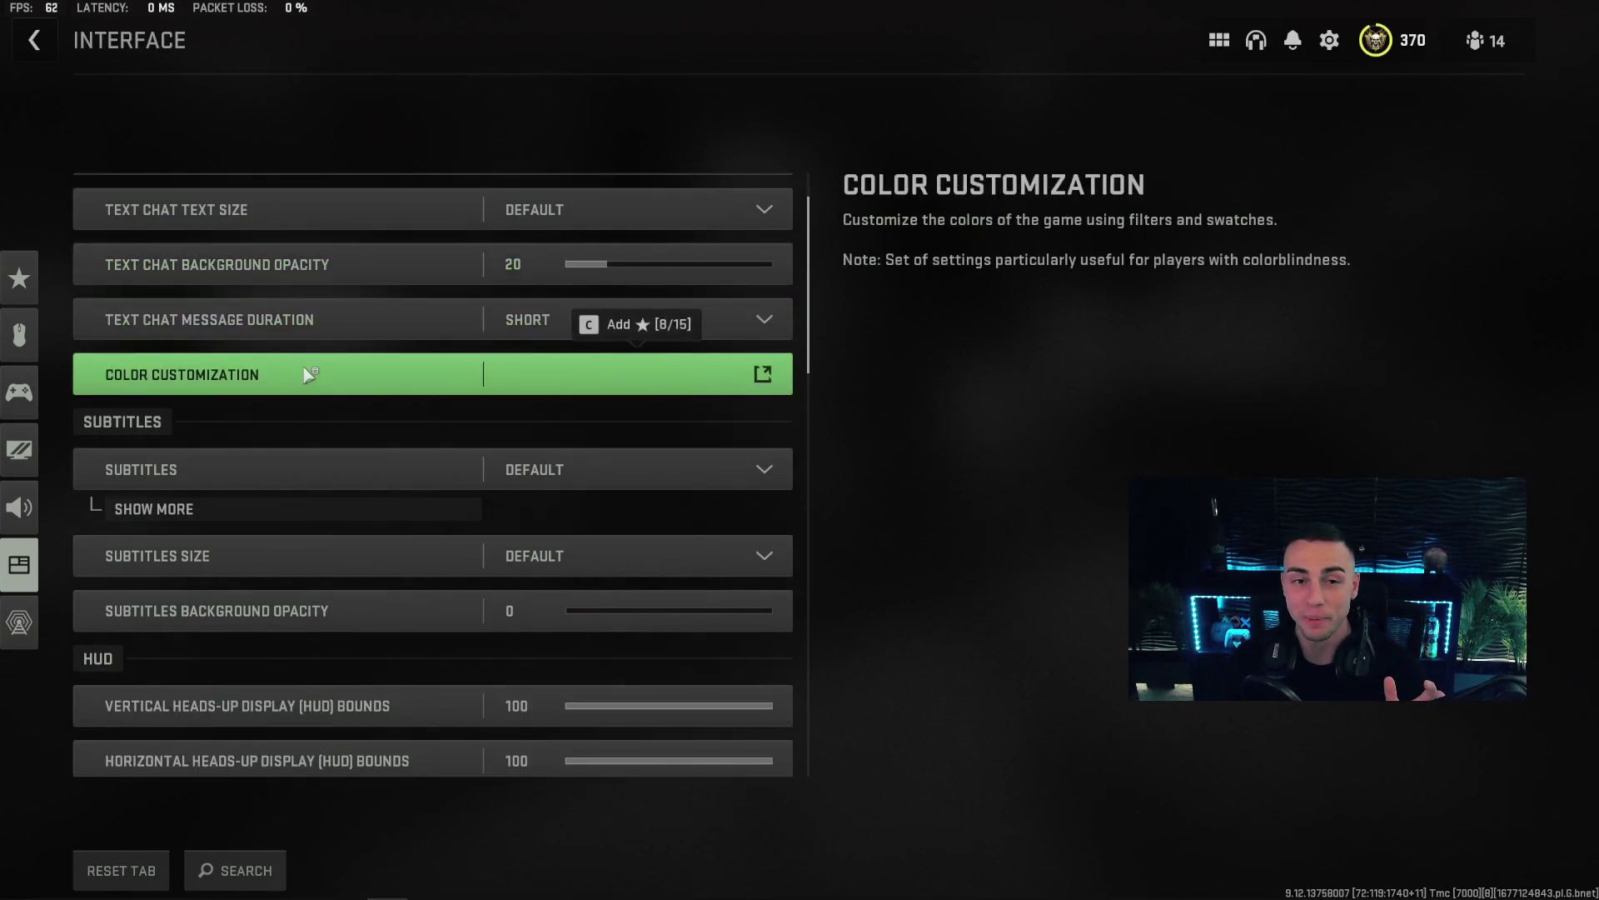
click(308, 375)
scroll(353, 457, down, 1)
scroll(353, 456, down, 1)
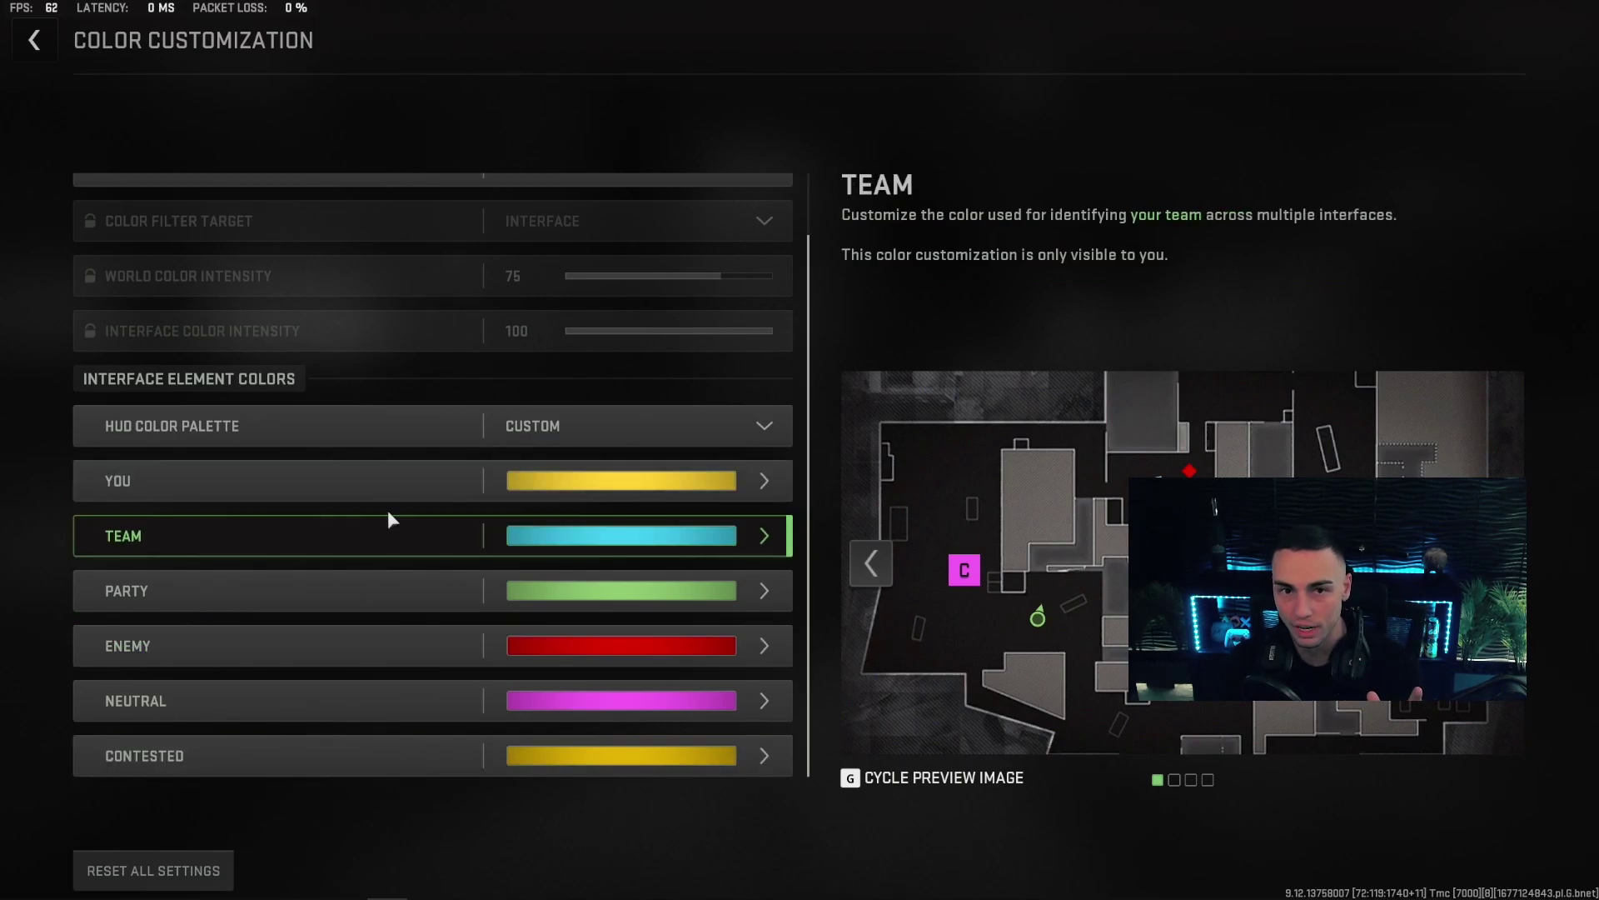
scroll(372, 511, up, 2)
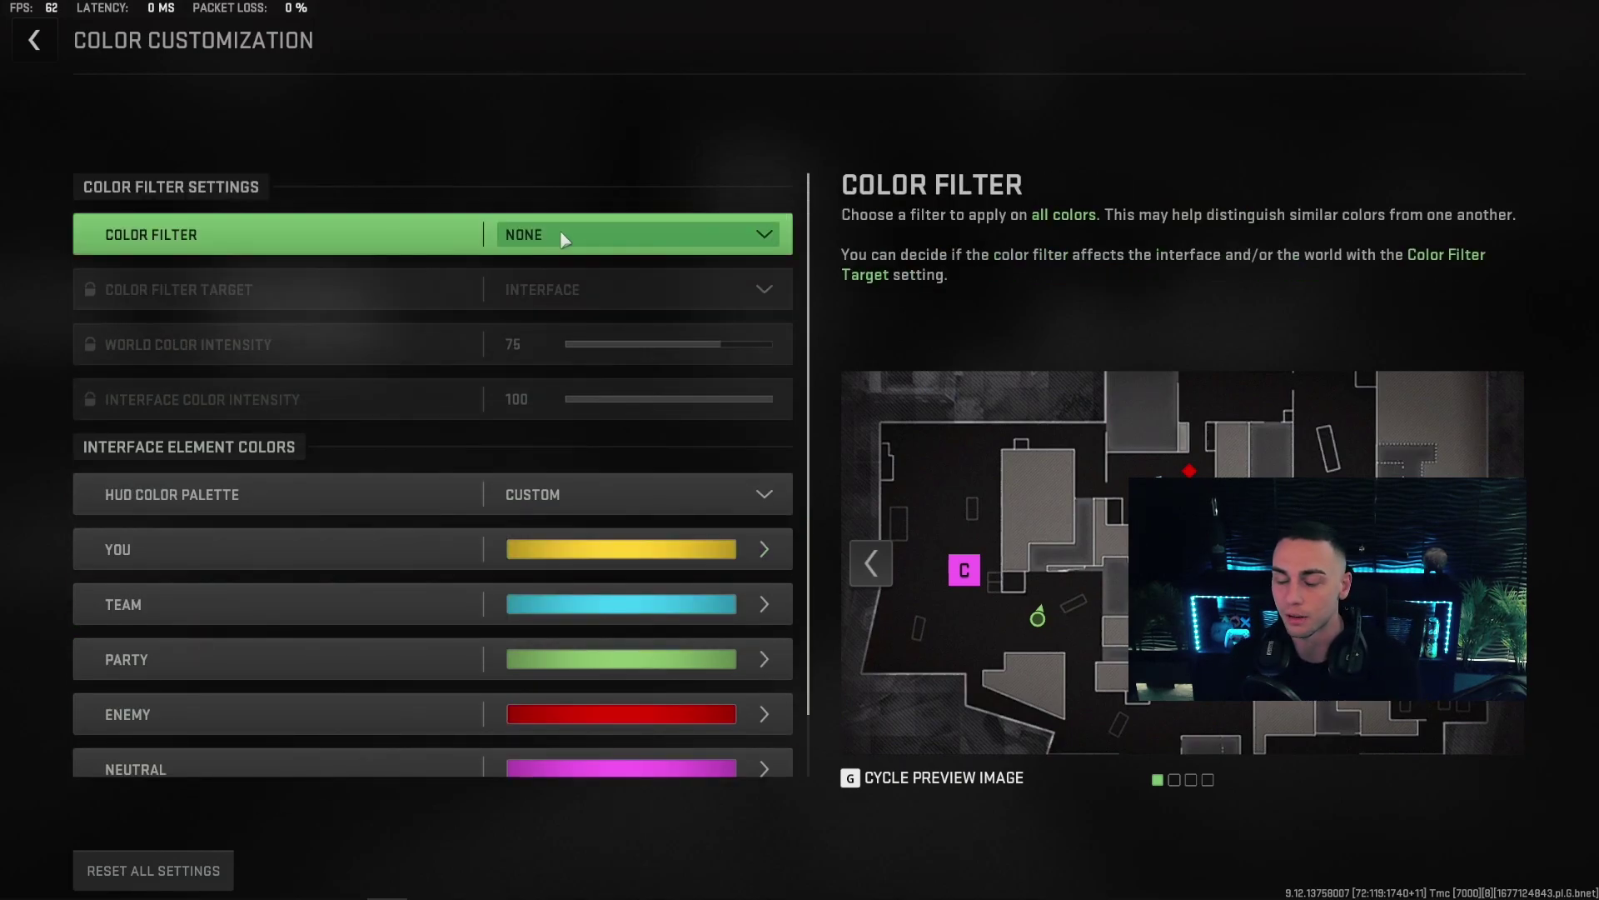
scroll(440, 314, down, 2)
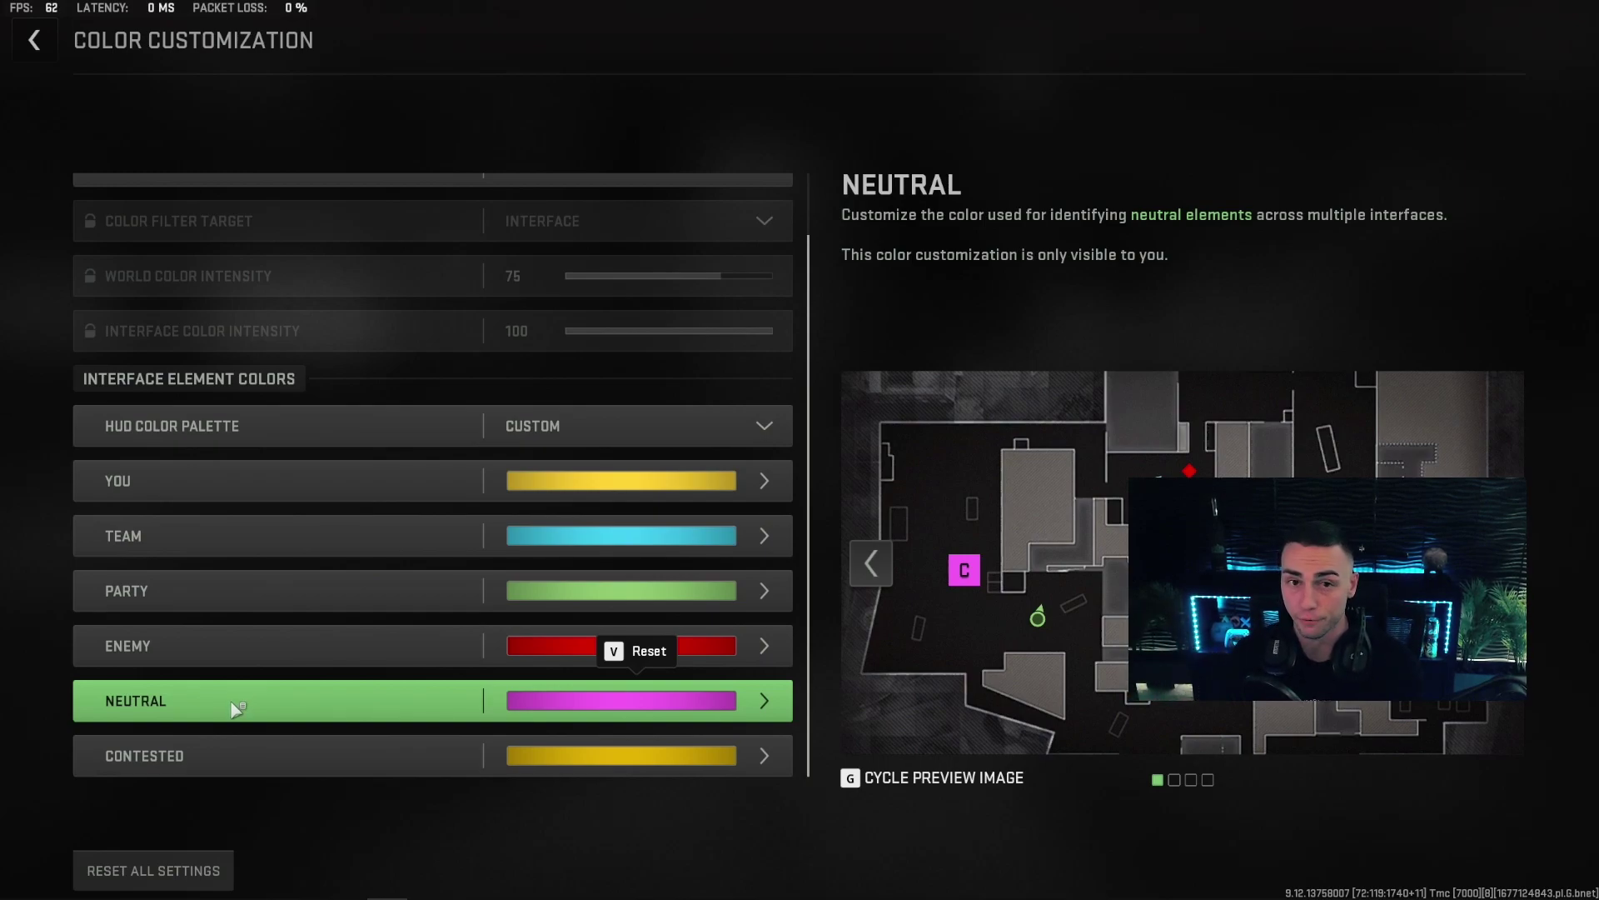
Set the neutral element color to the light magenta swatch and leave color customization.
click(649, 706)
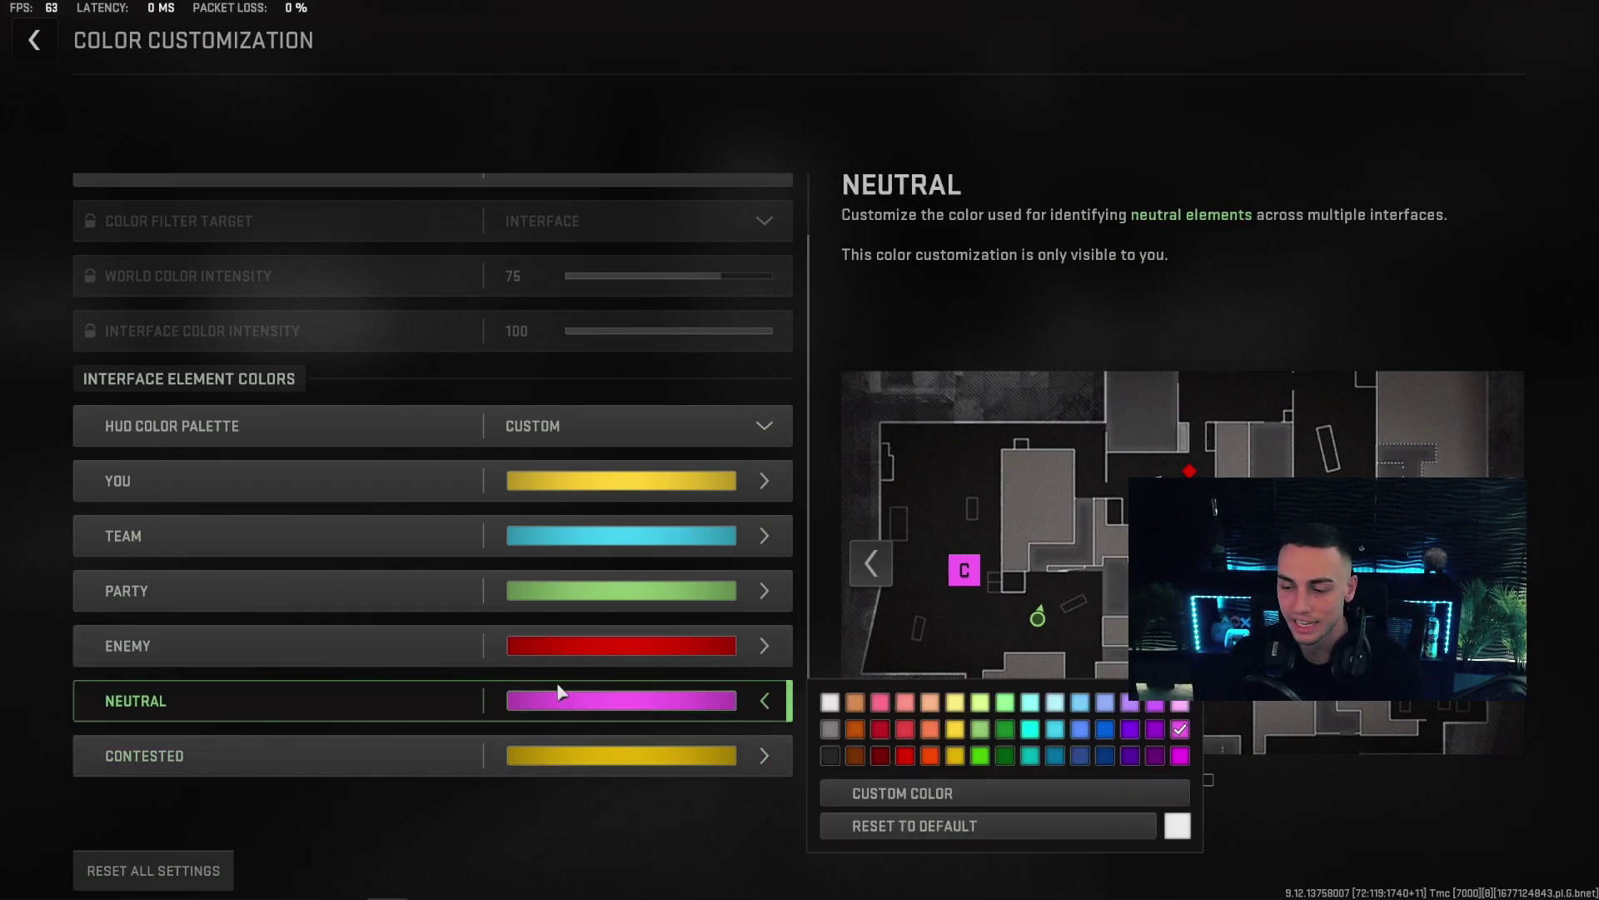
click(1180, 731)
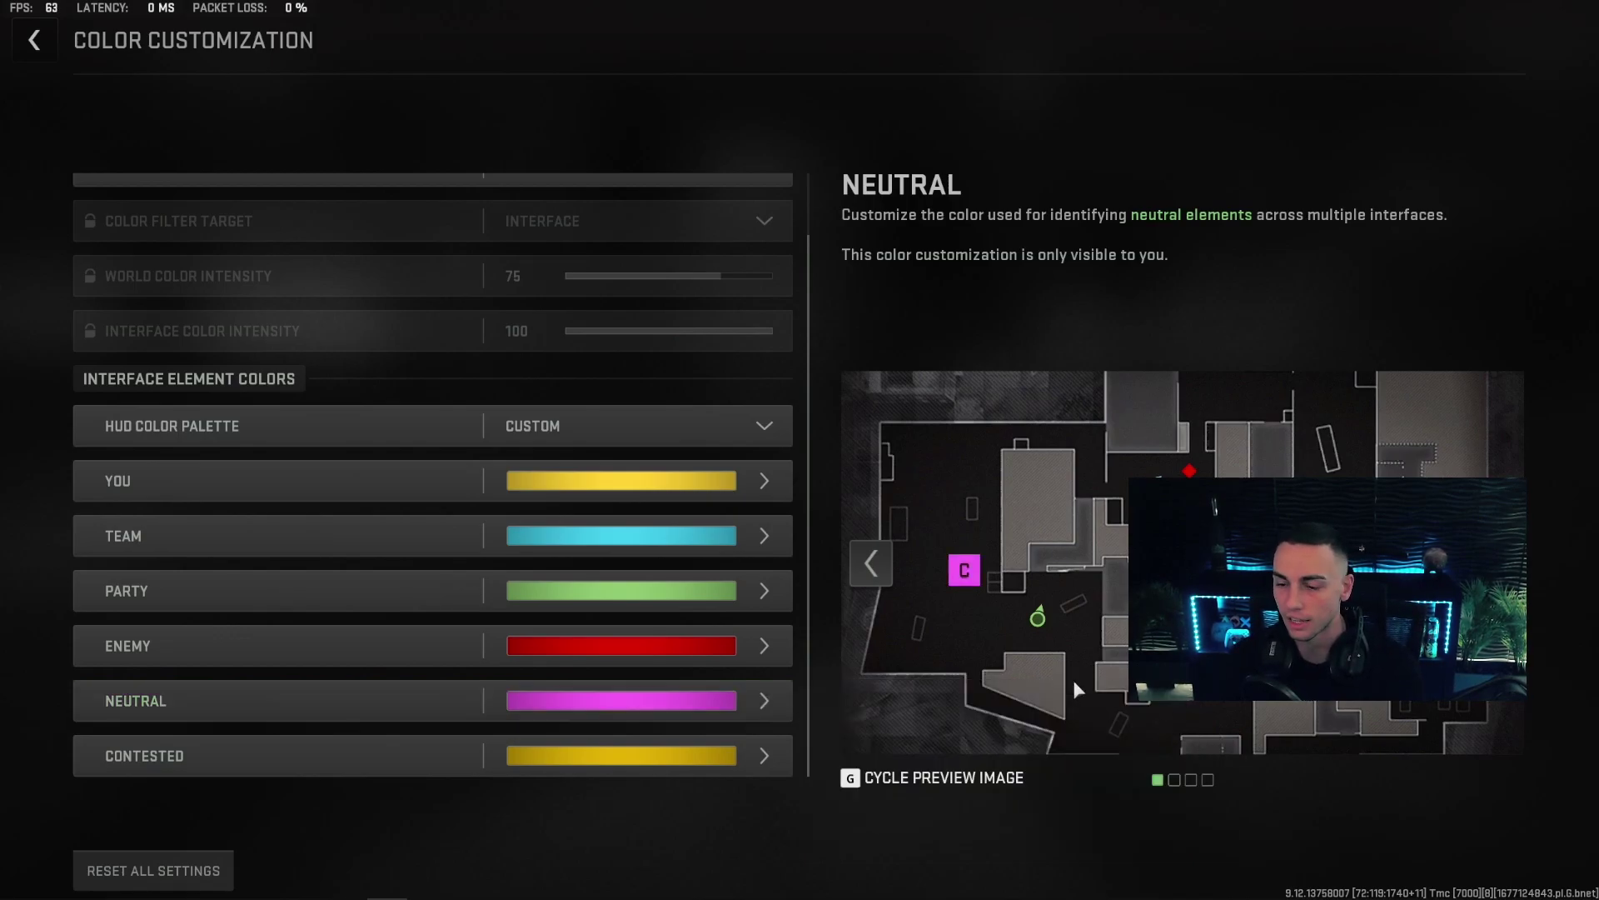
key(Escape)
Review the HUD settings, including HUD bounds, mini map shape, compass, crosshairs, hit markers and in-game text chat.
scroll(375, 453, down, 5)
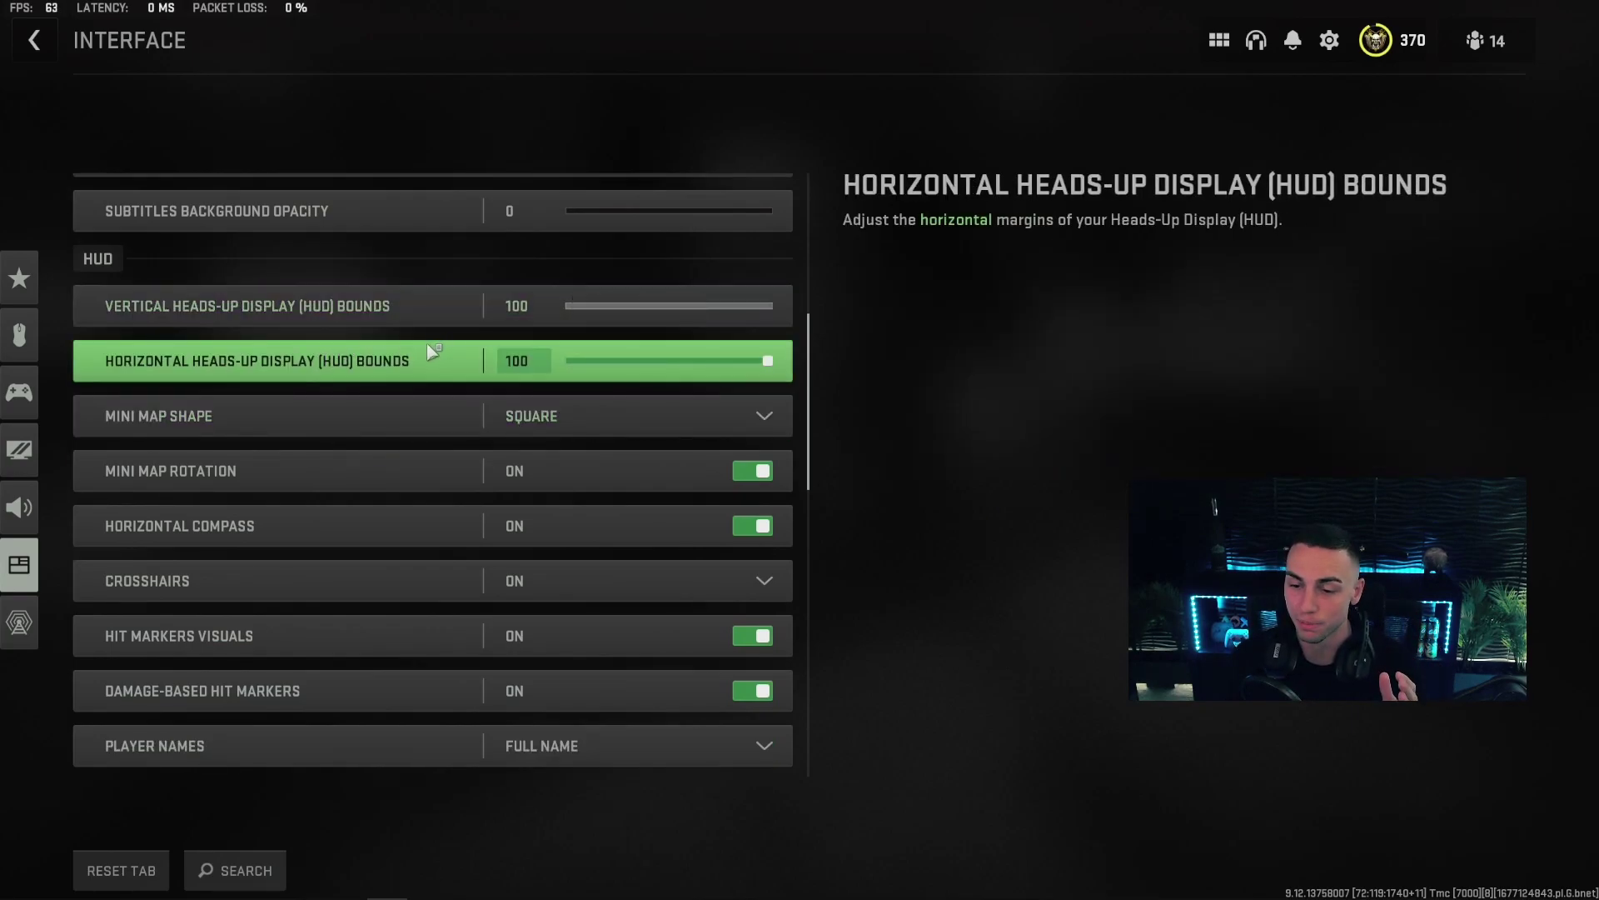
scroll(428, 344, up, 1)
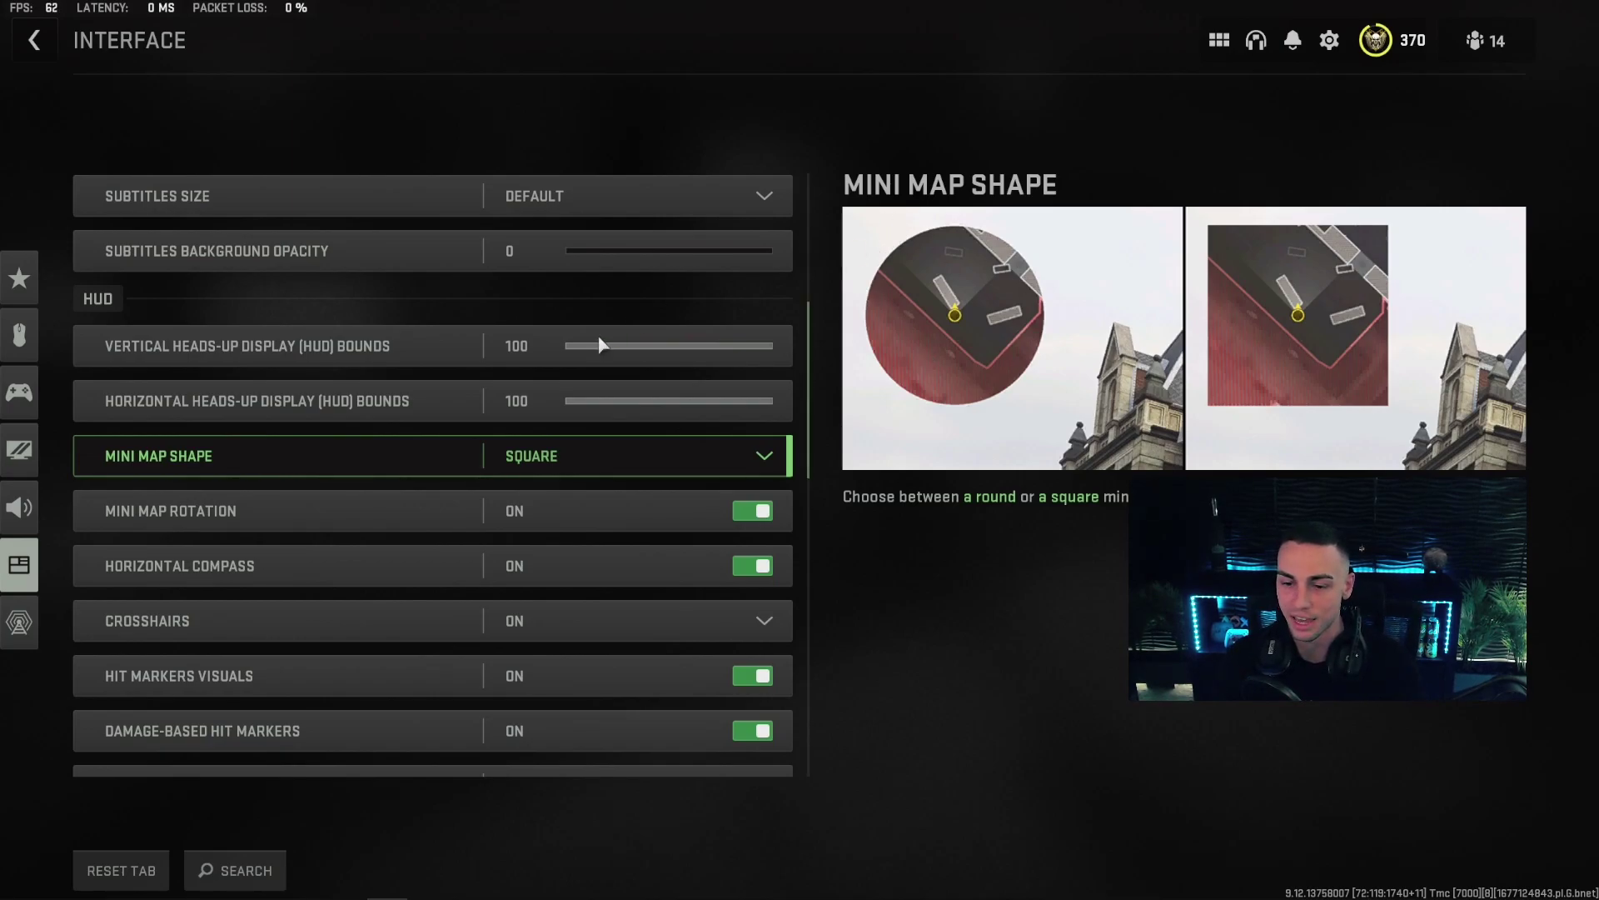
scroll(358, 533, down, 1)
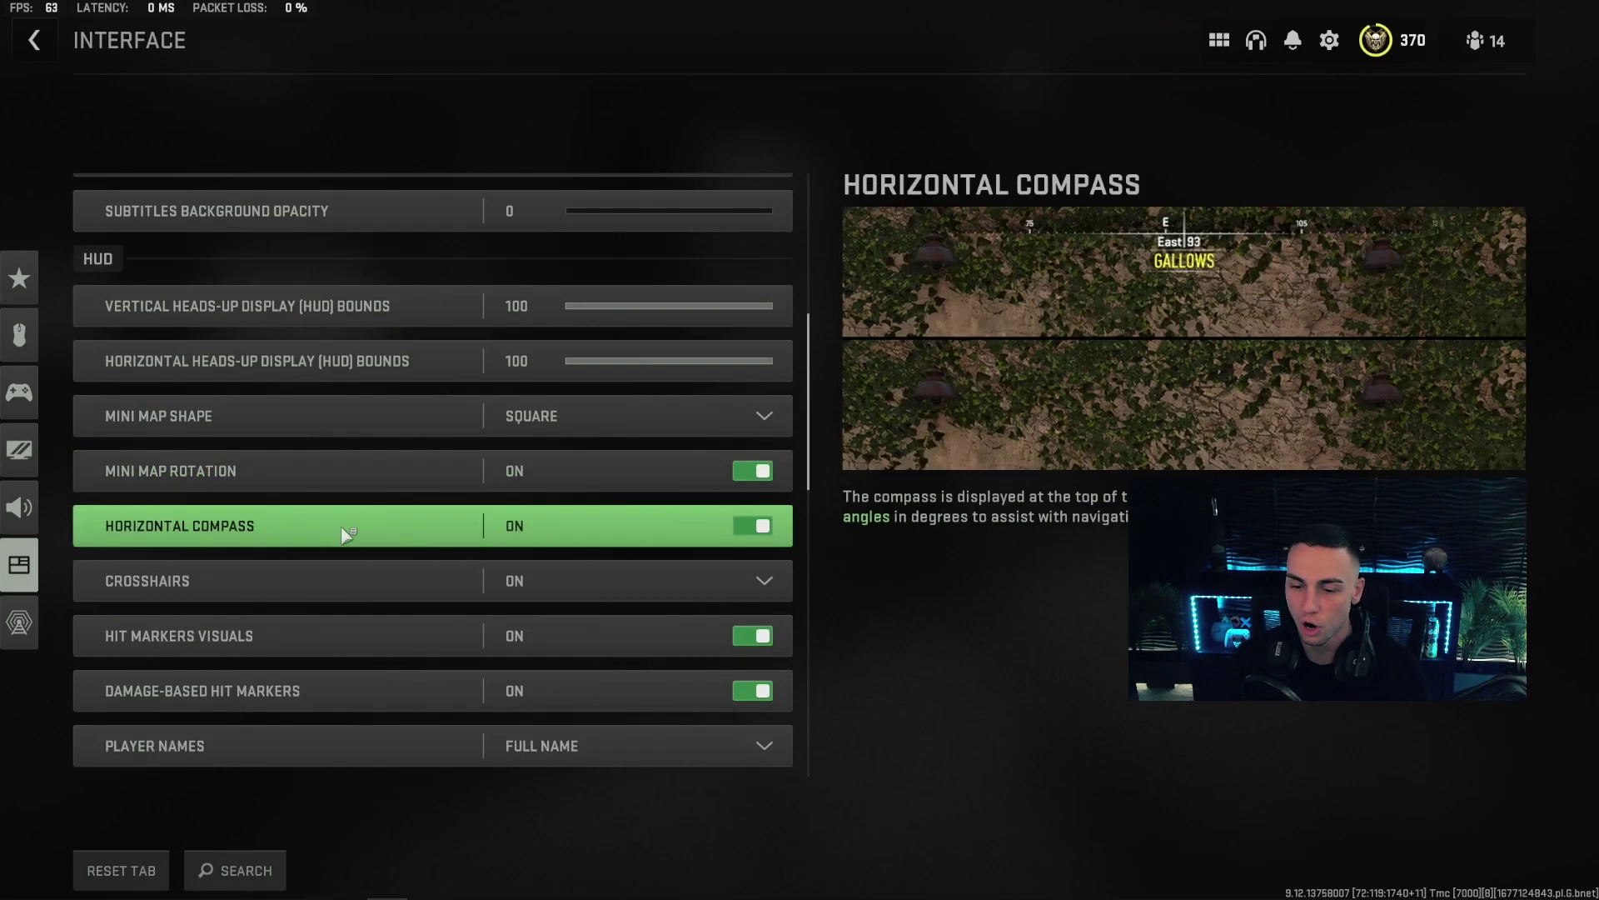
scroll(399, 542, down, 1)
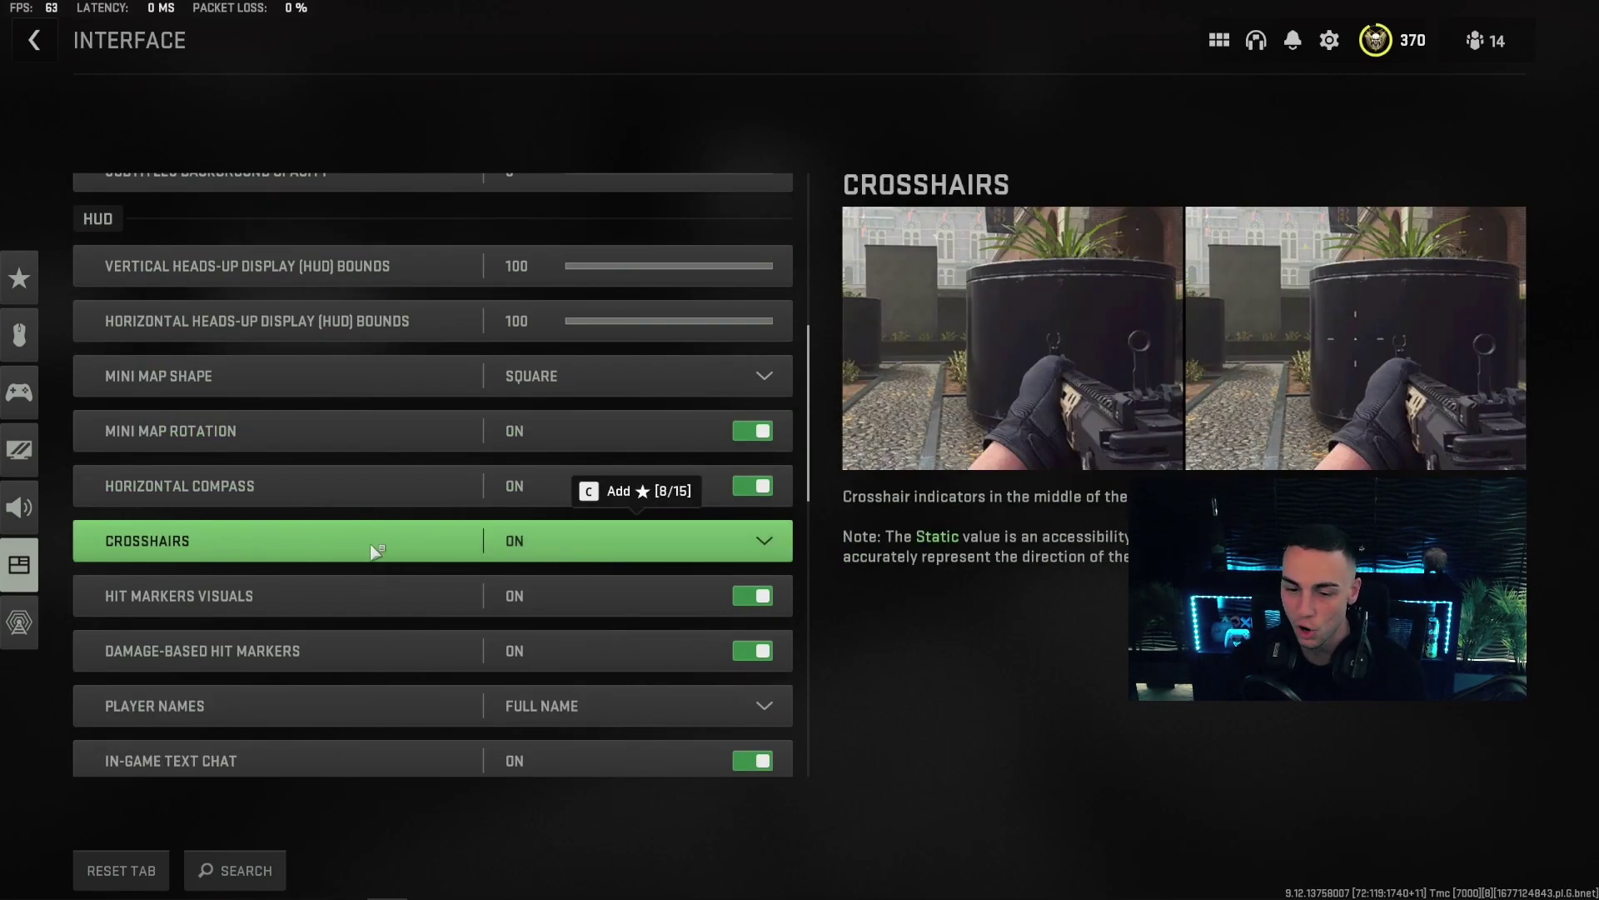
scroll(350, 551, down, 1)
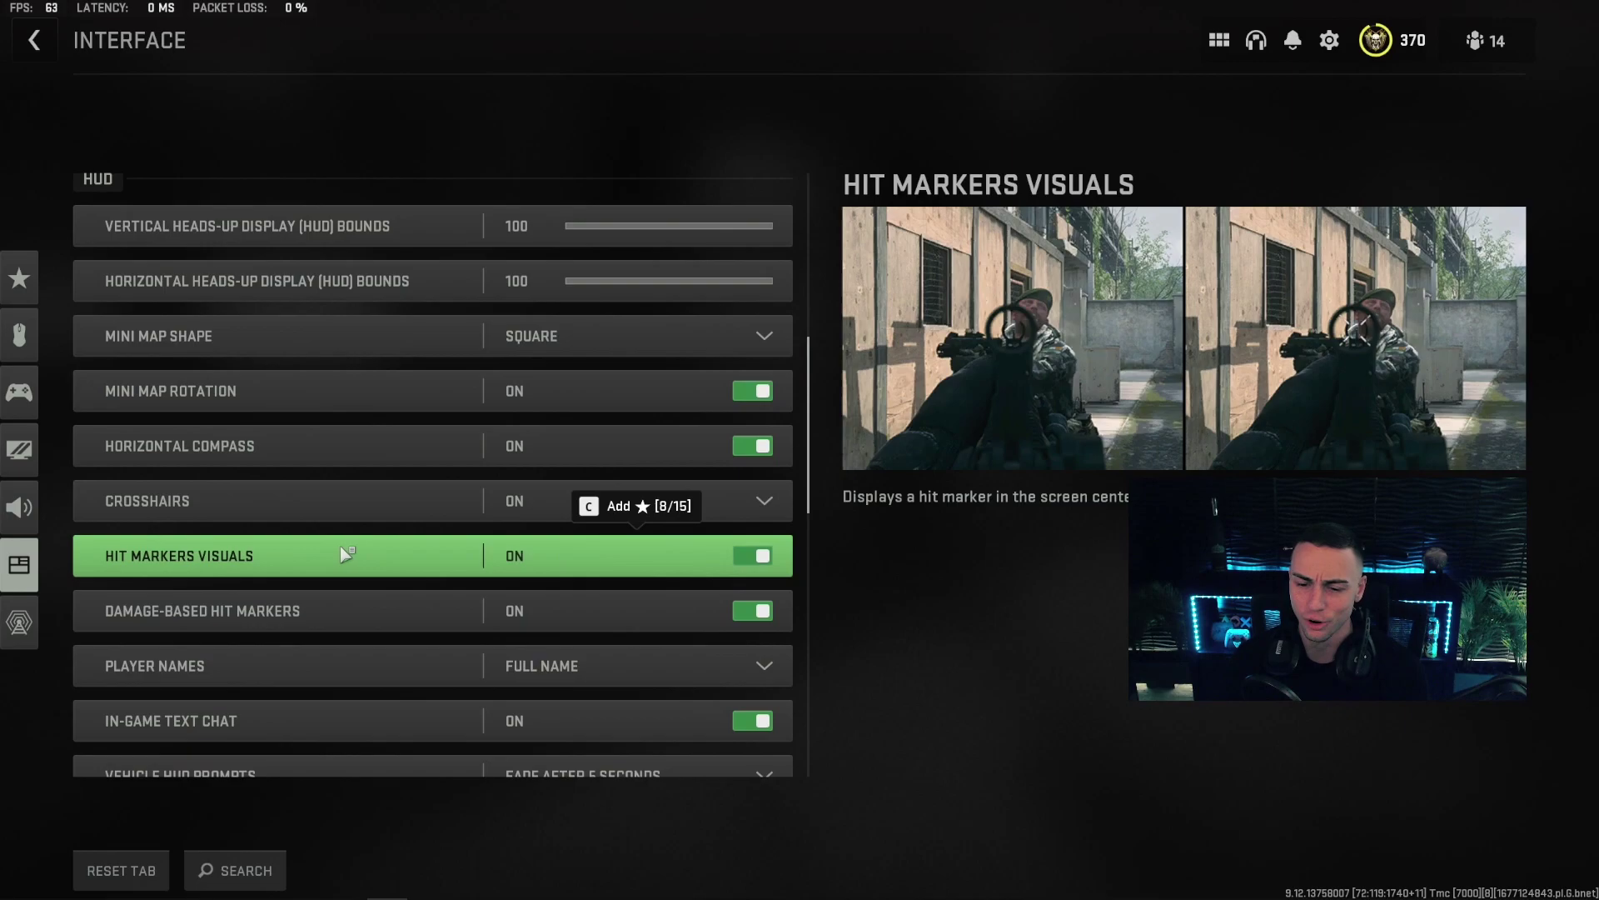
scroll(338, 543, down, 1)
scroll(376, 529, down, 1)
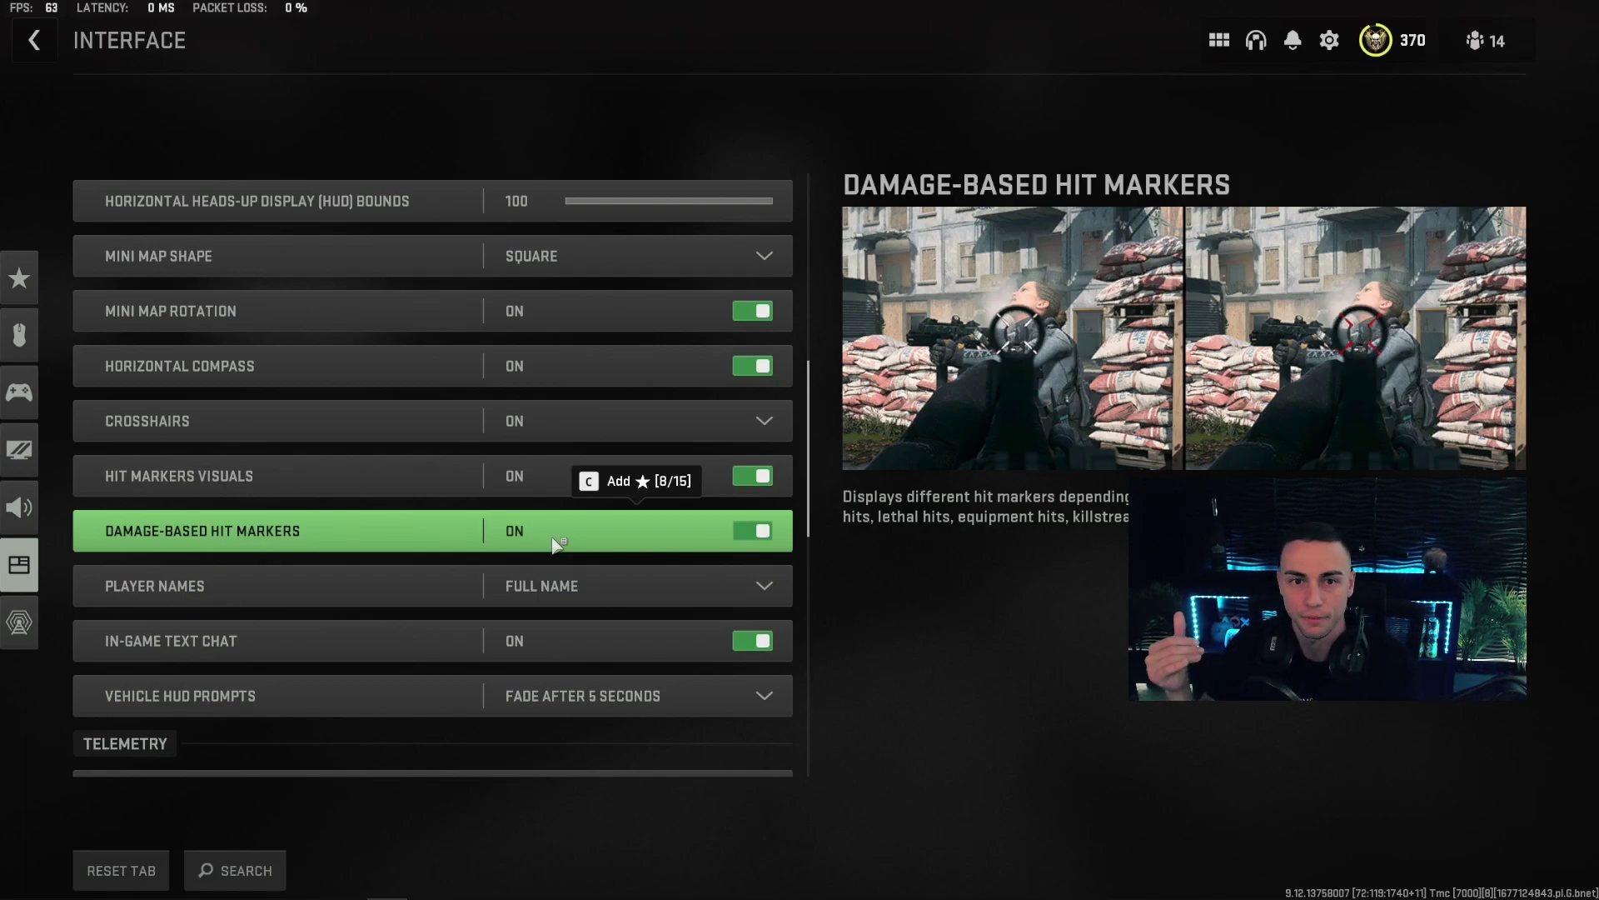
scroll(318, 278, down, 13)
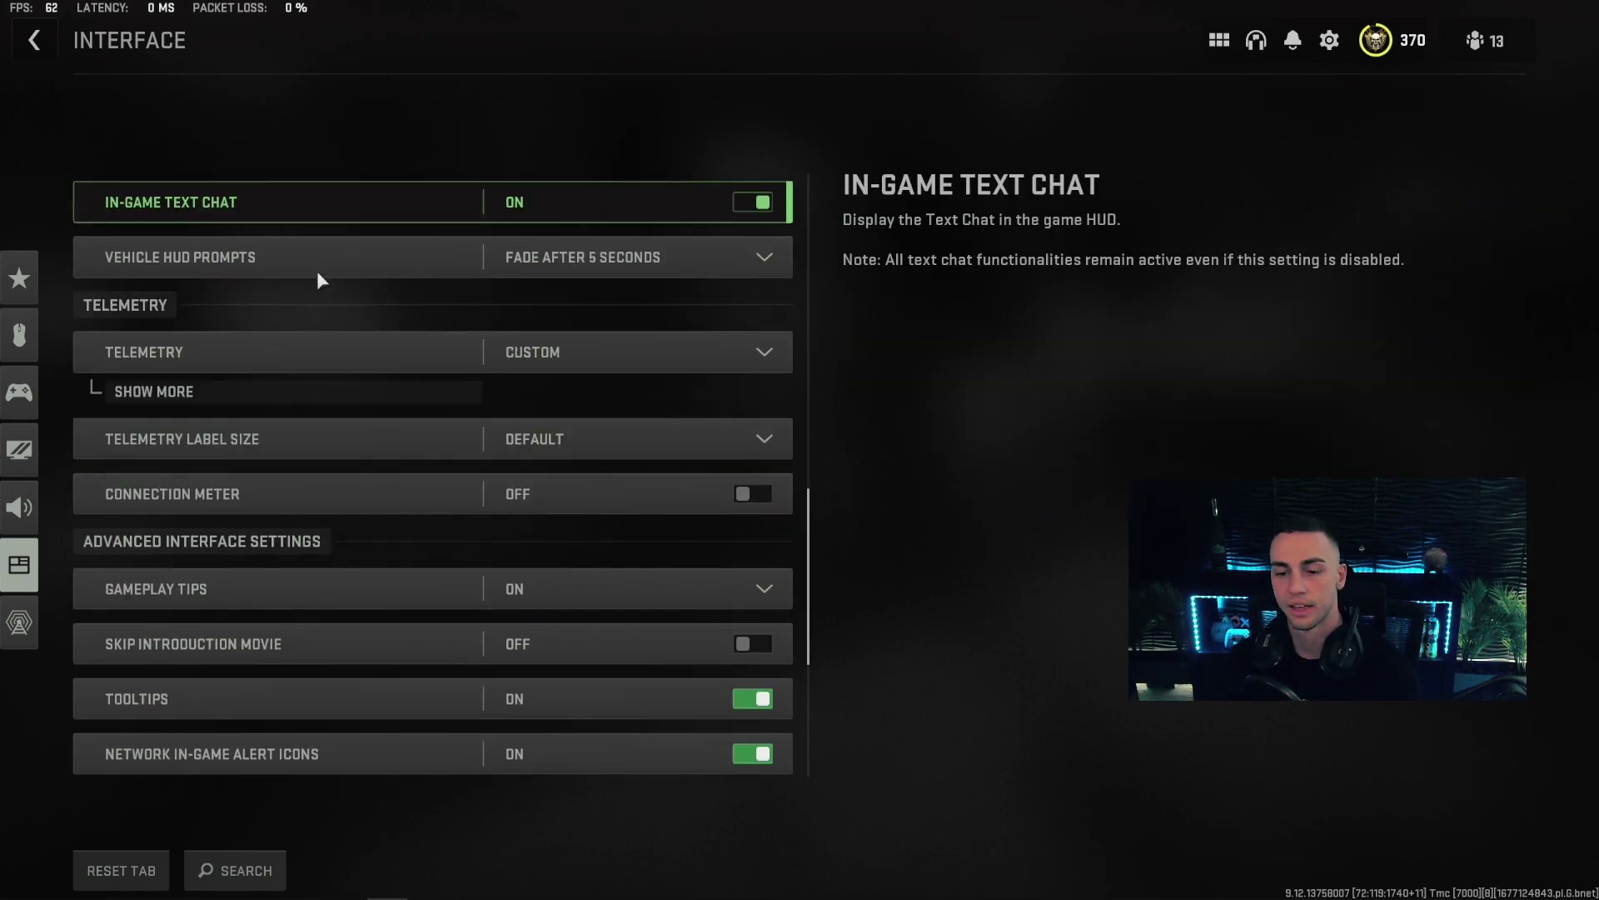
Expand the custom telemetry widgets to review them, and look through the advanced interface settings.
click(192, 315)
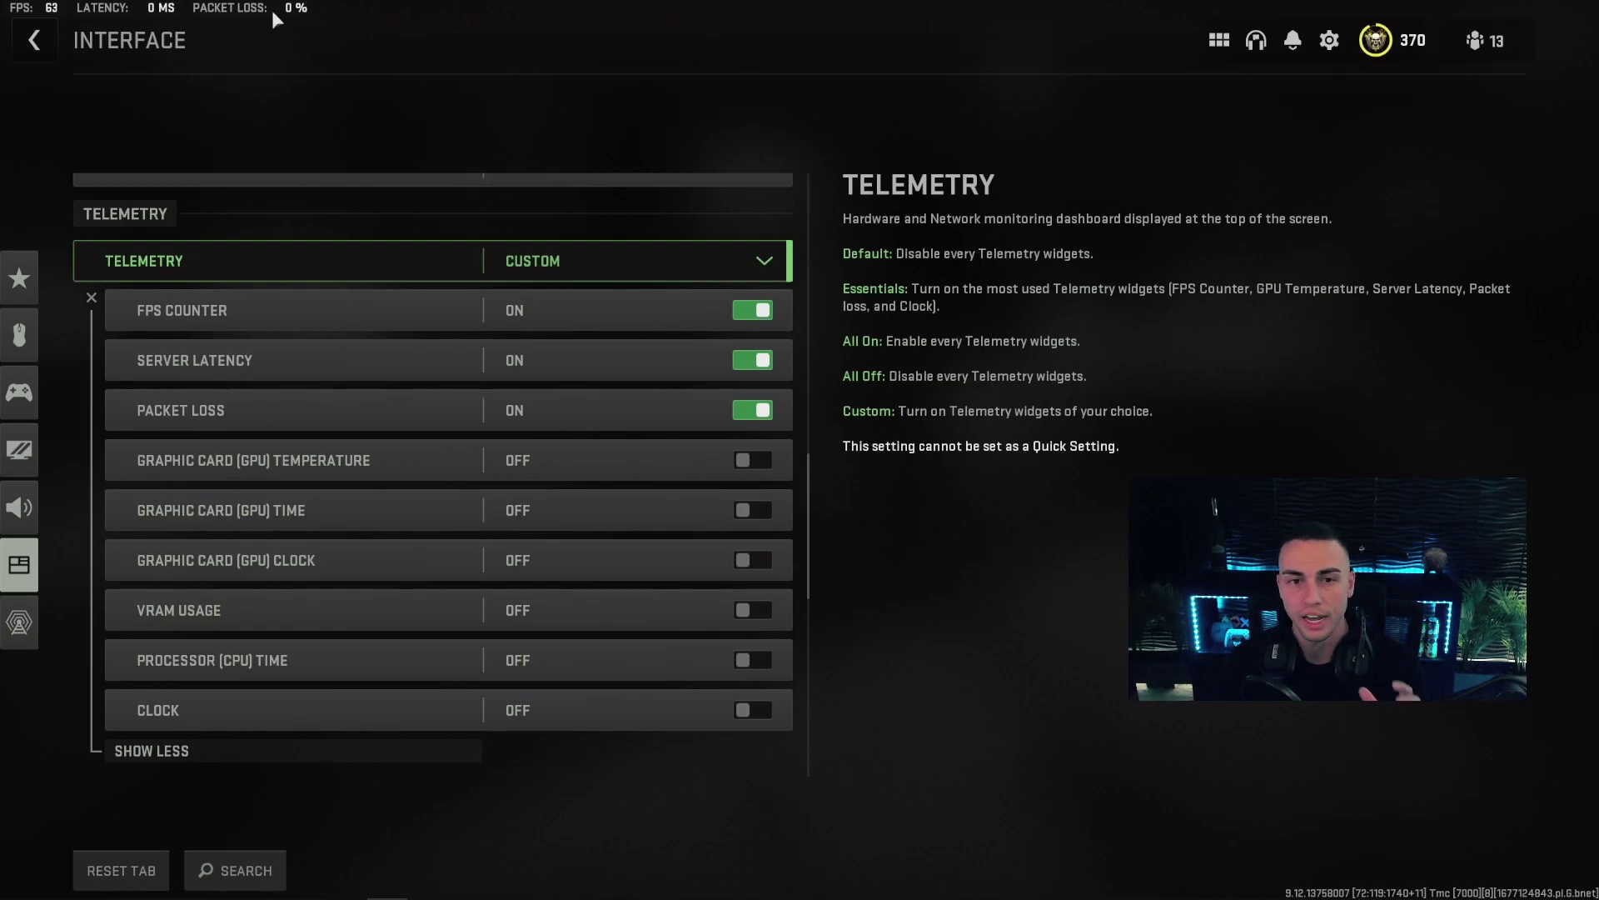
scroll(337, 476, down, 10)
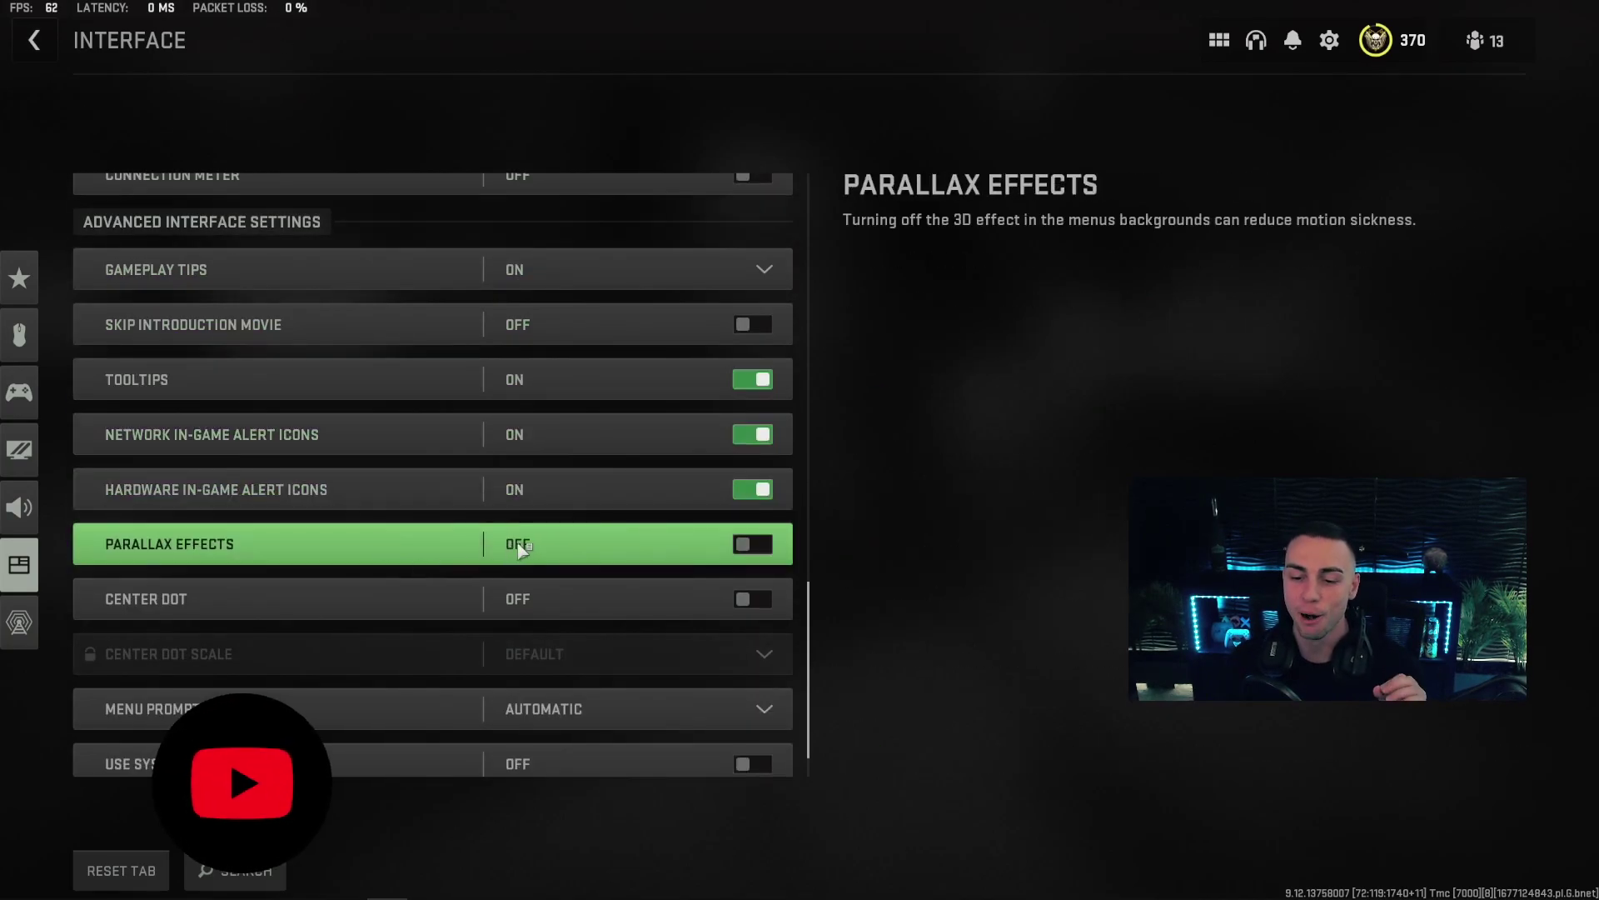
scroll(615, 607, down, 1)
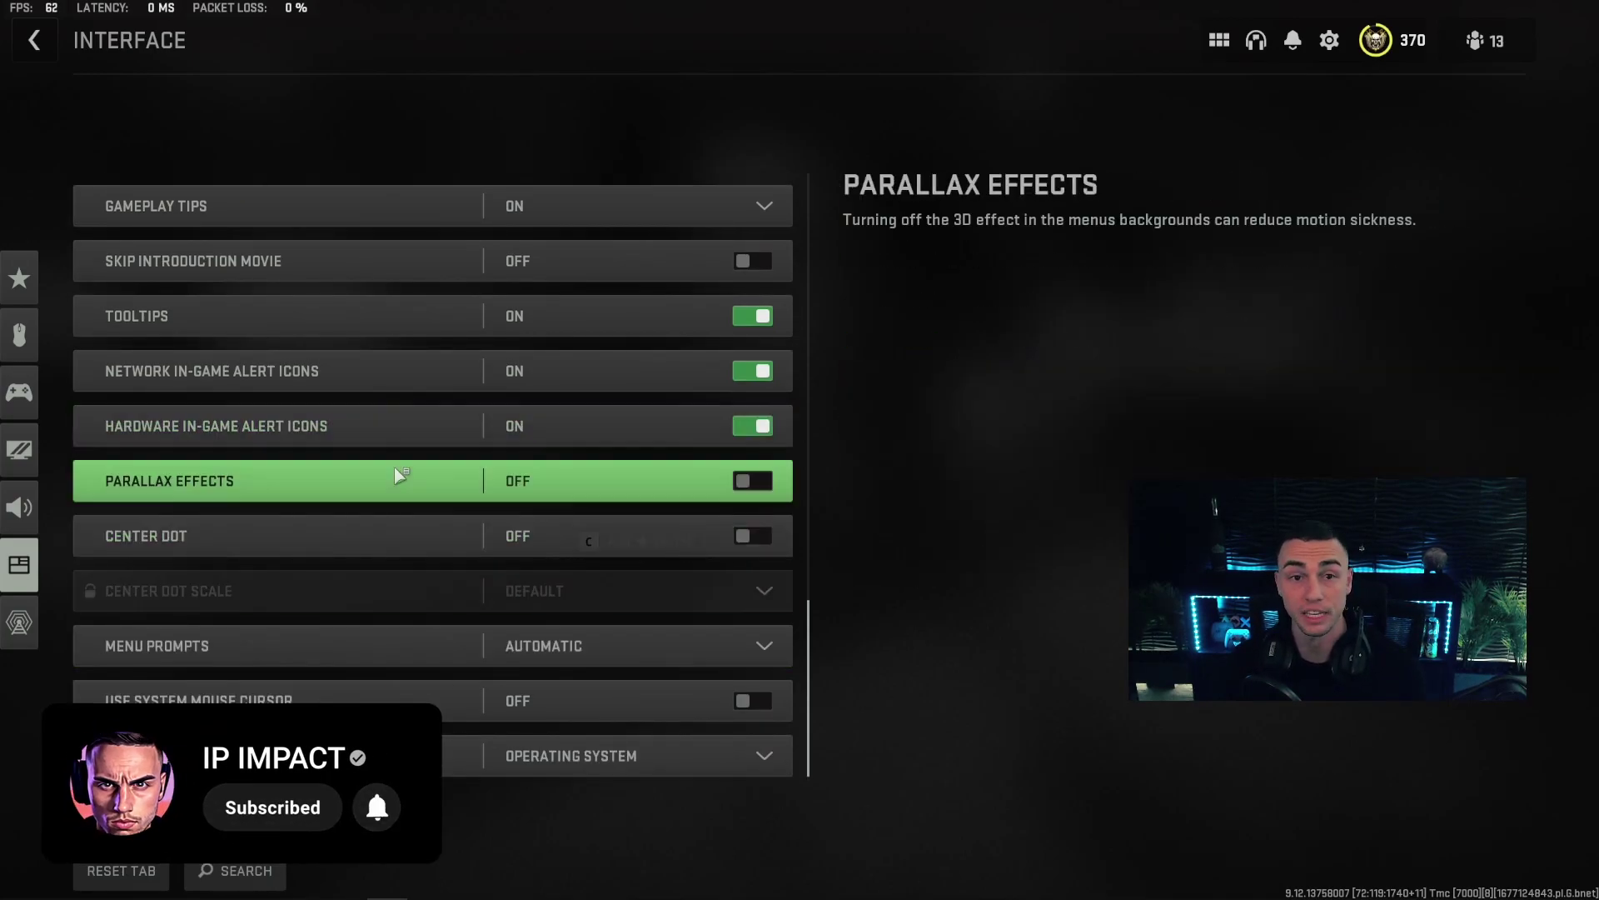
Open the controller settings and review the aiming input device choices.
click(19, 392)
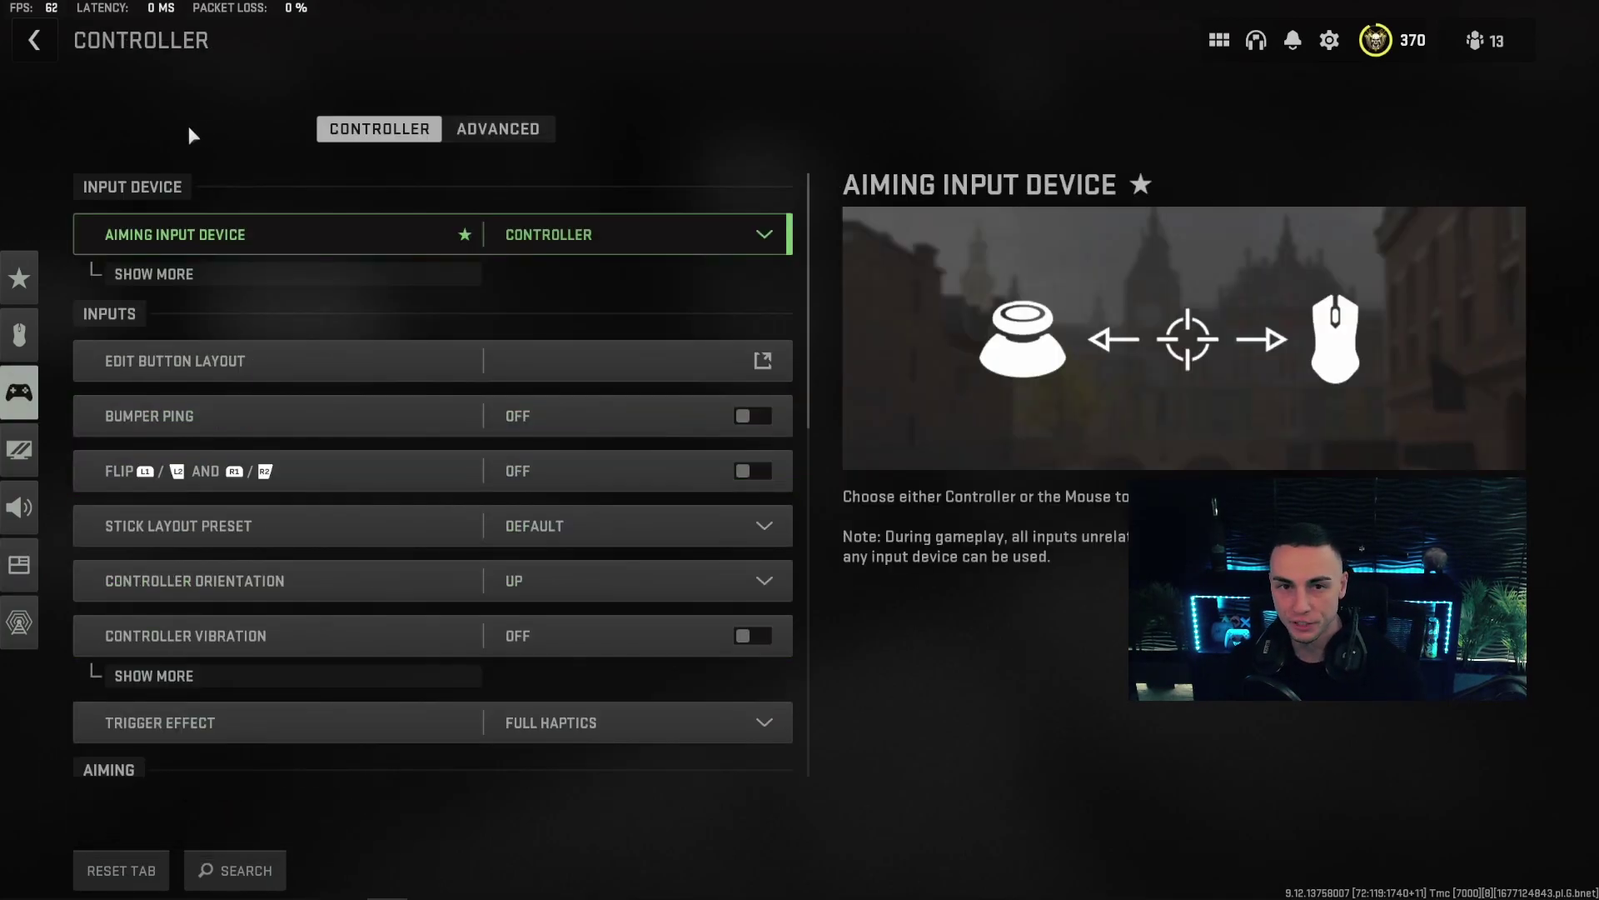
click(556, 233)
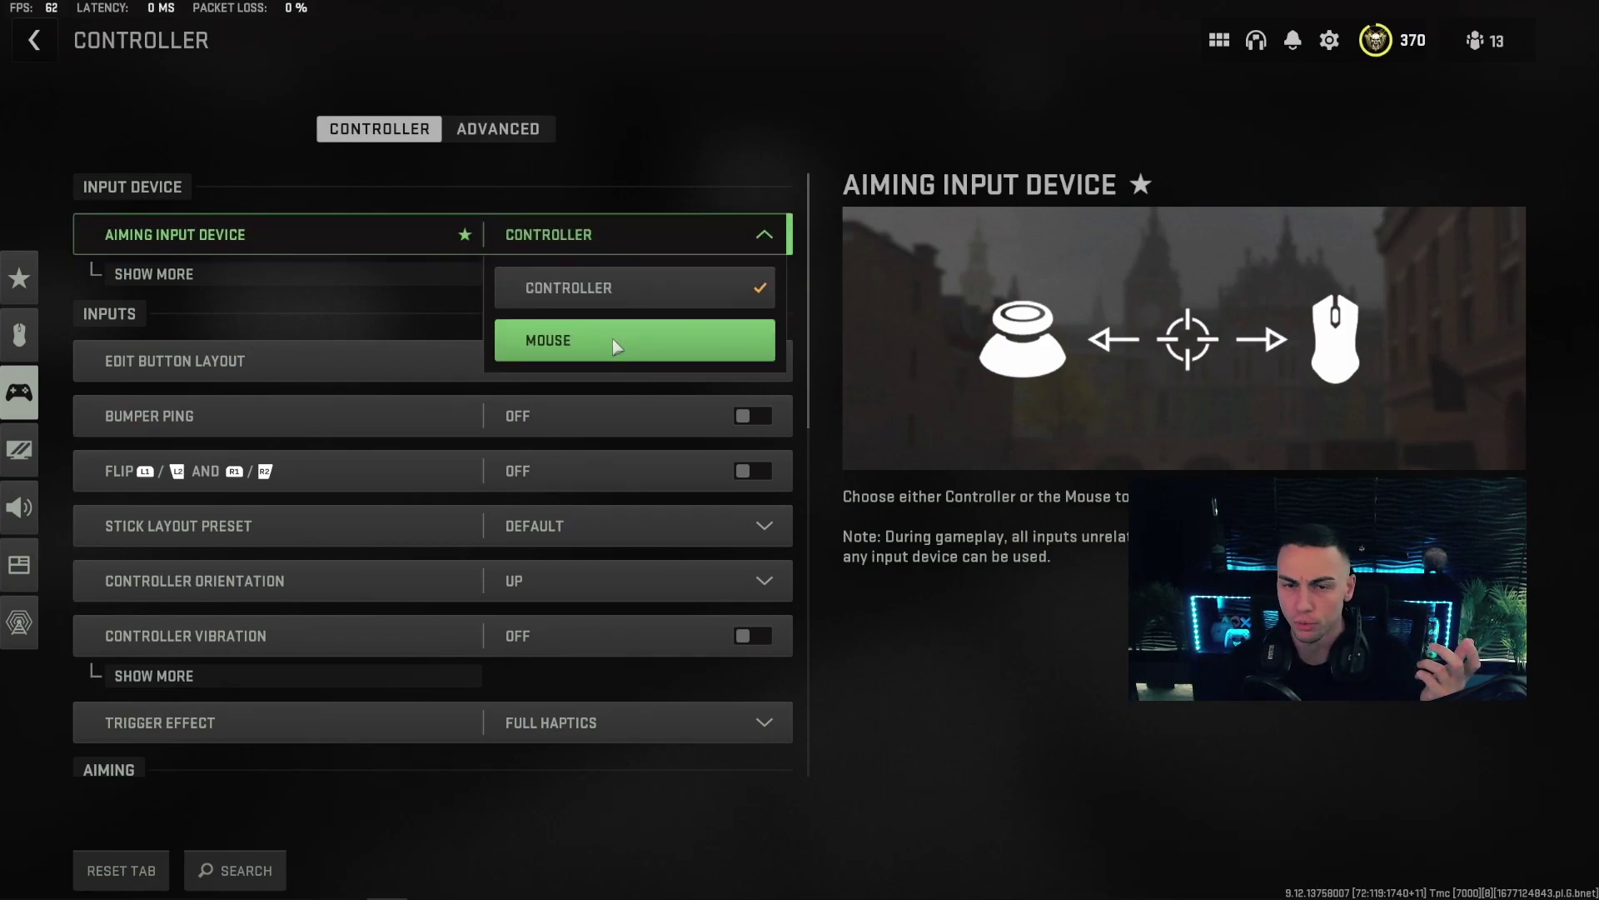
click(759, 240)
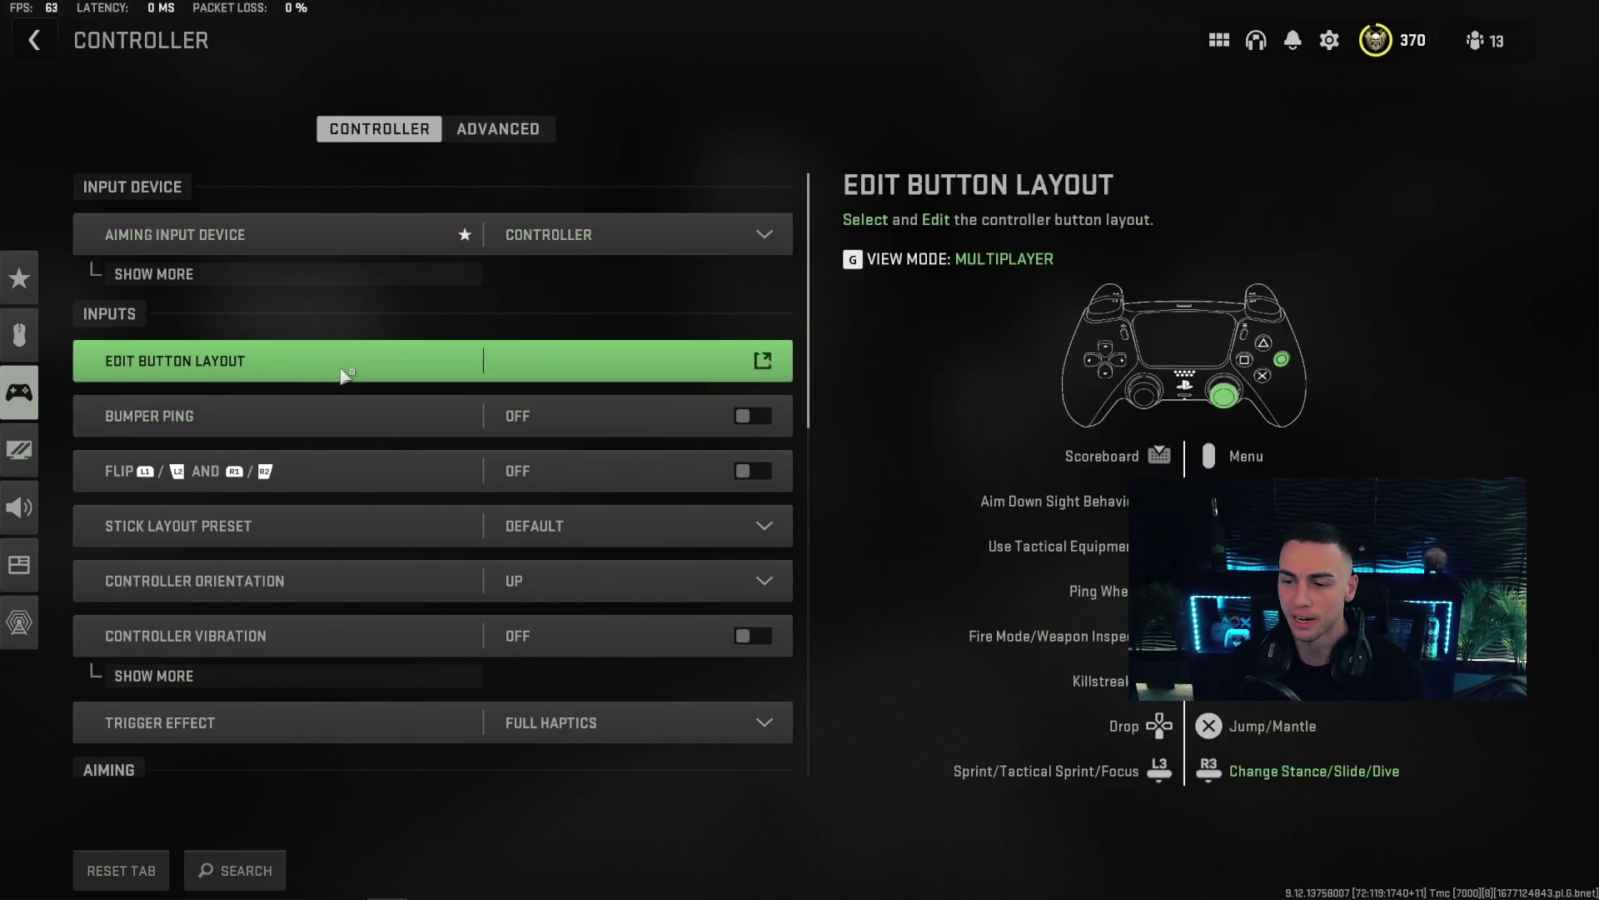
Open the controller's button layout editor and review the button layout preset.
click(346, 375)
click(652, 243)
click(651, 243)
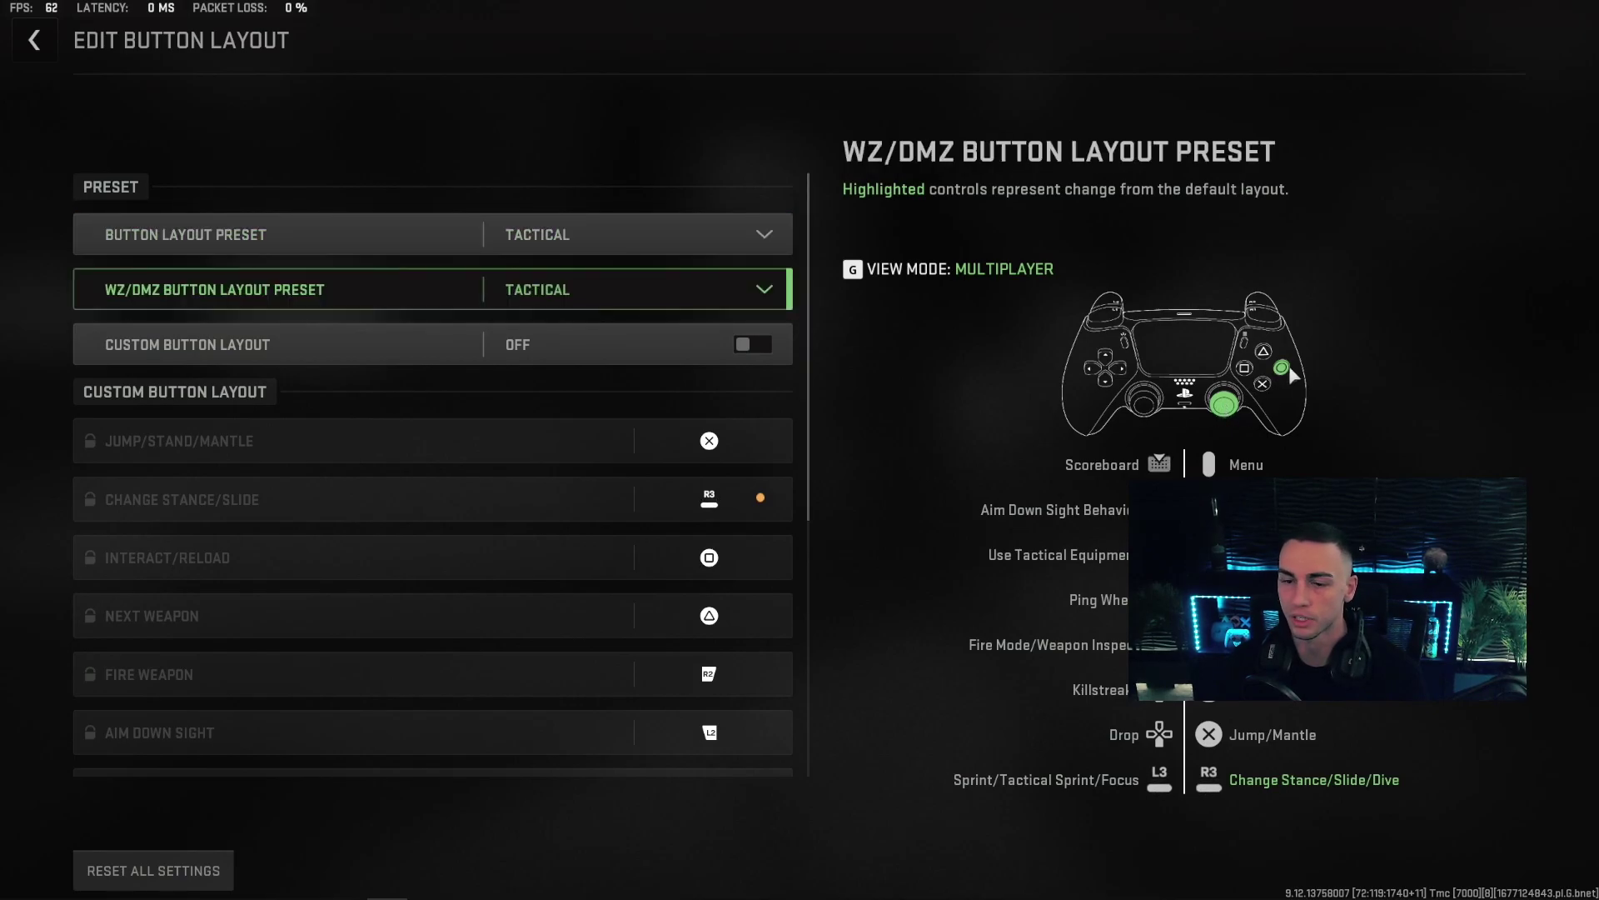
Leave the button layout editor and review the controller input and aiming settings, including the expanded sensitivity multipliers.
click(40, 50)
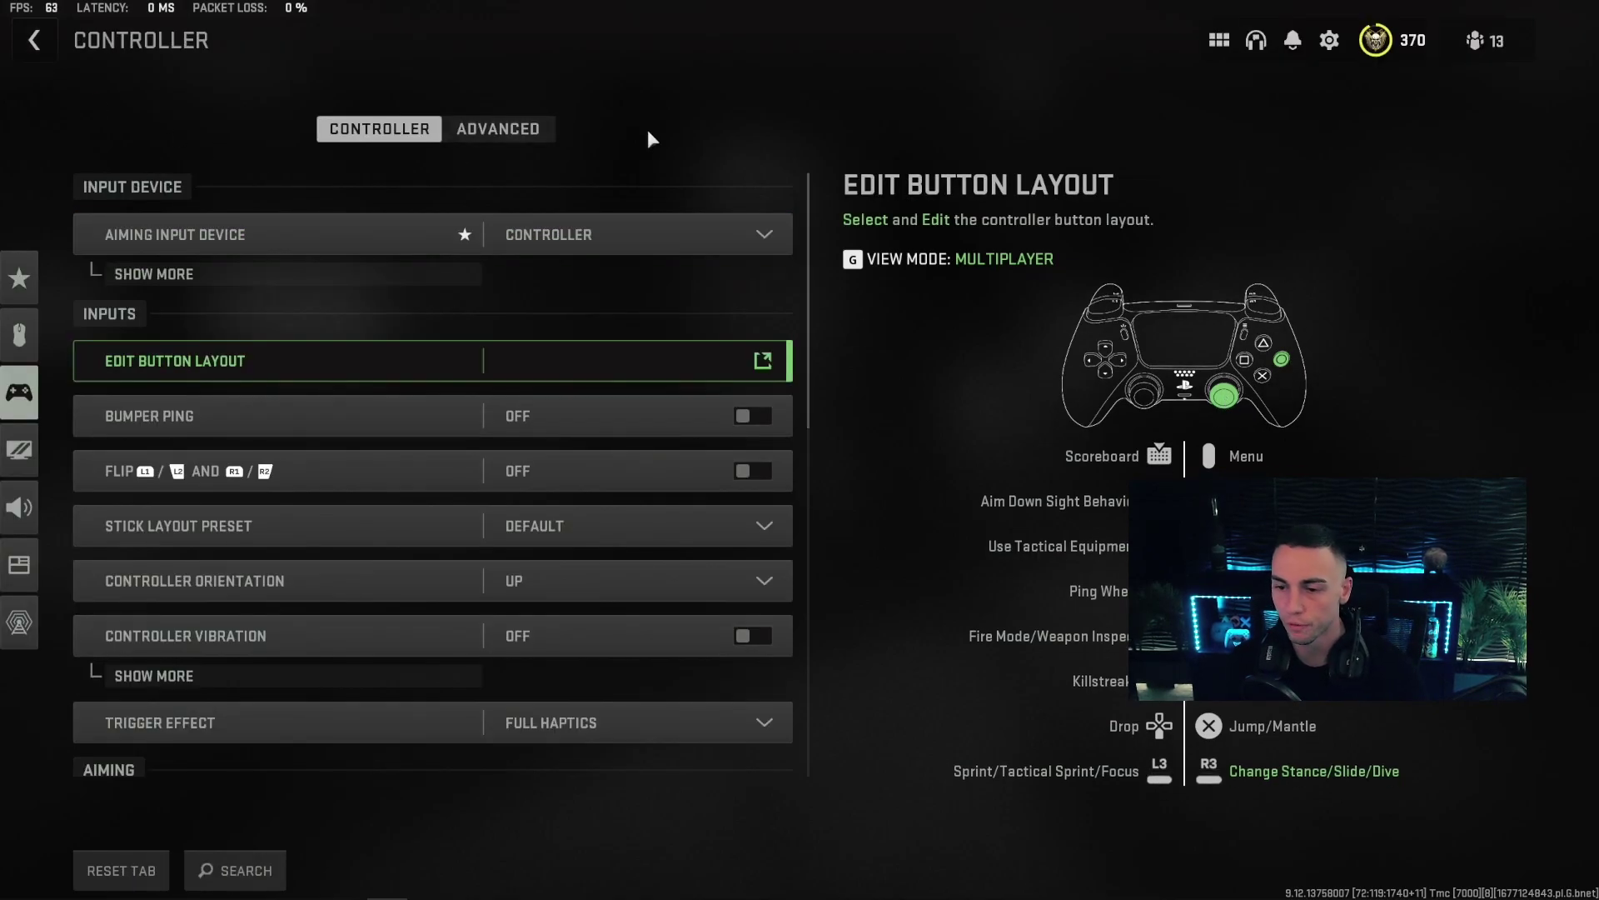
scroll(600, 350, down, 2)
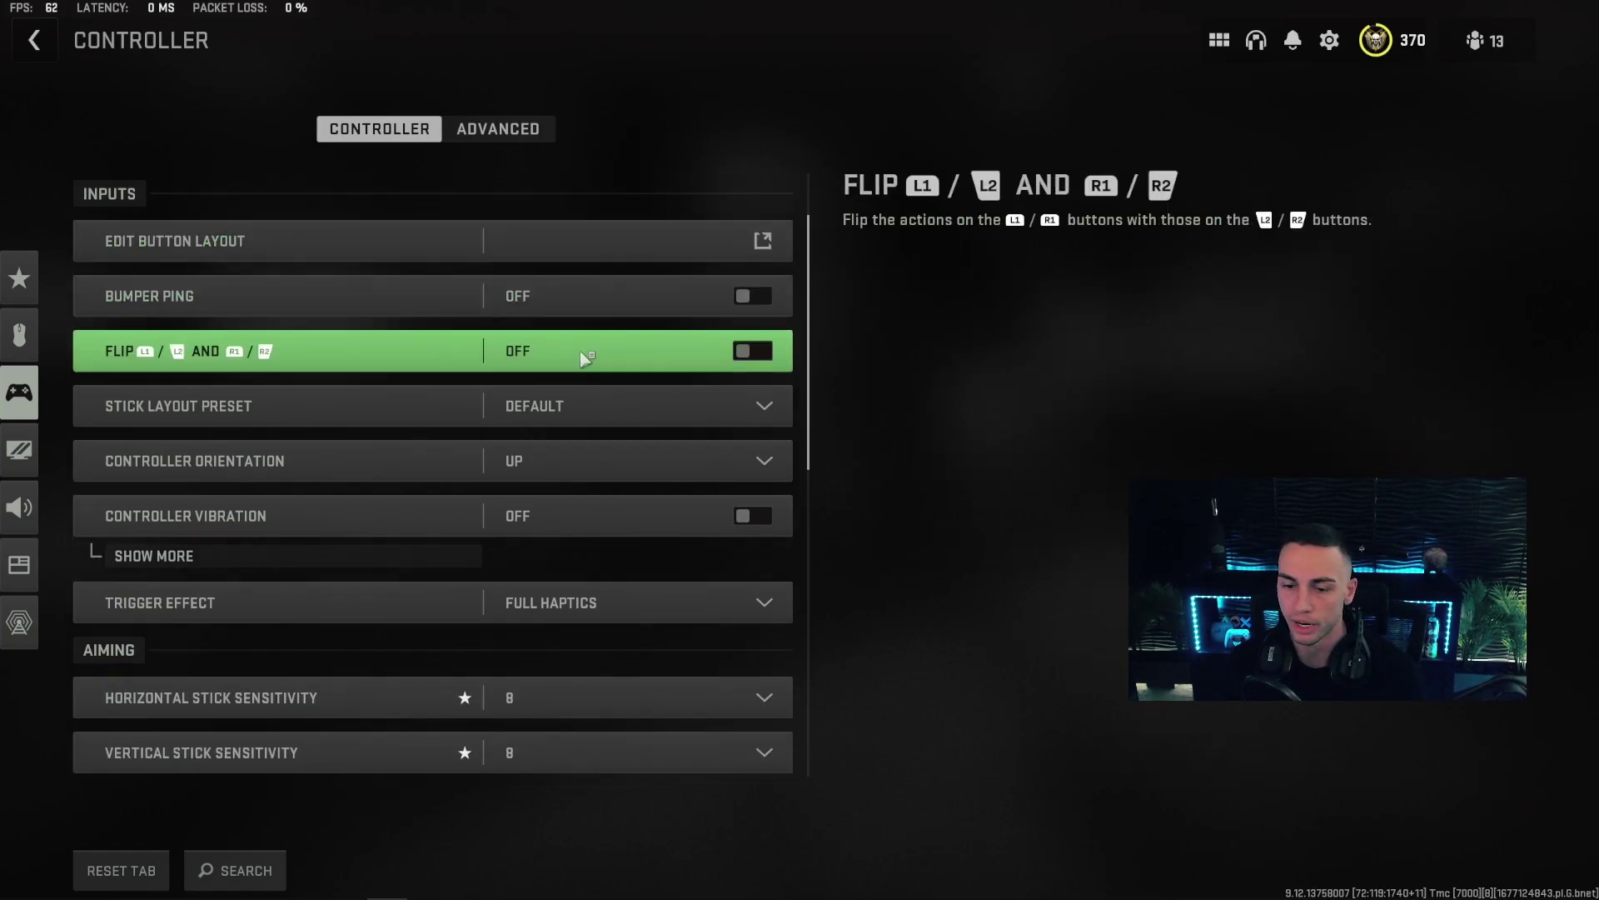
scroll(579, 352, down, 3)
scroll(341, 516, down, 2)
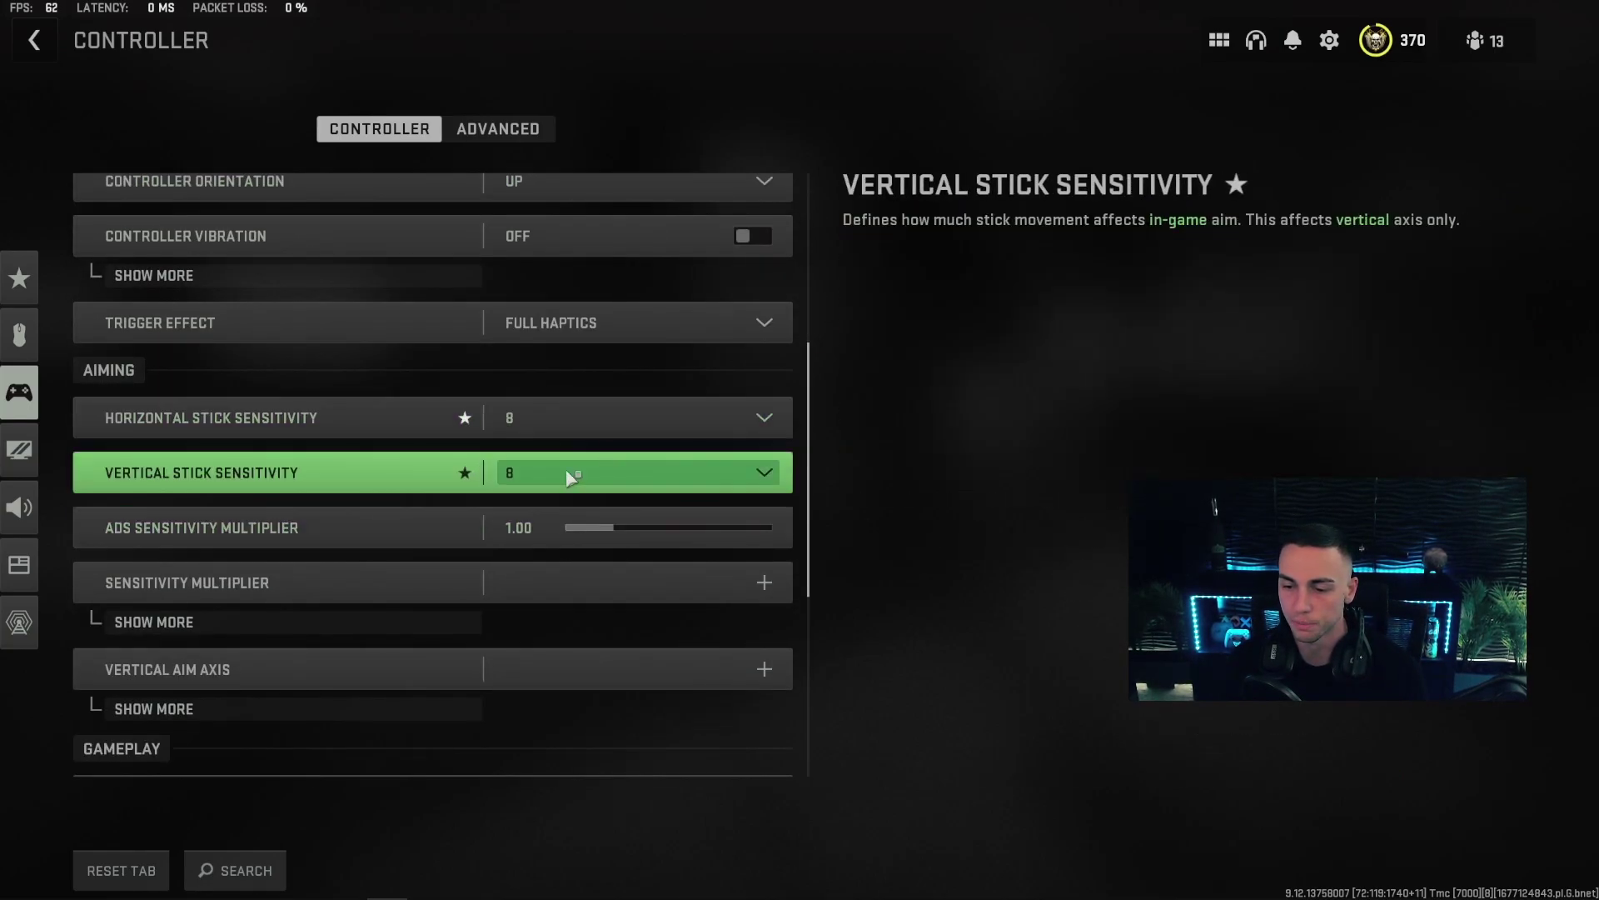
scroll(369, 478, down, 3)
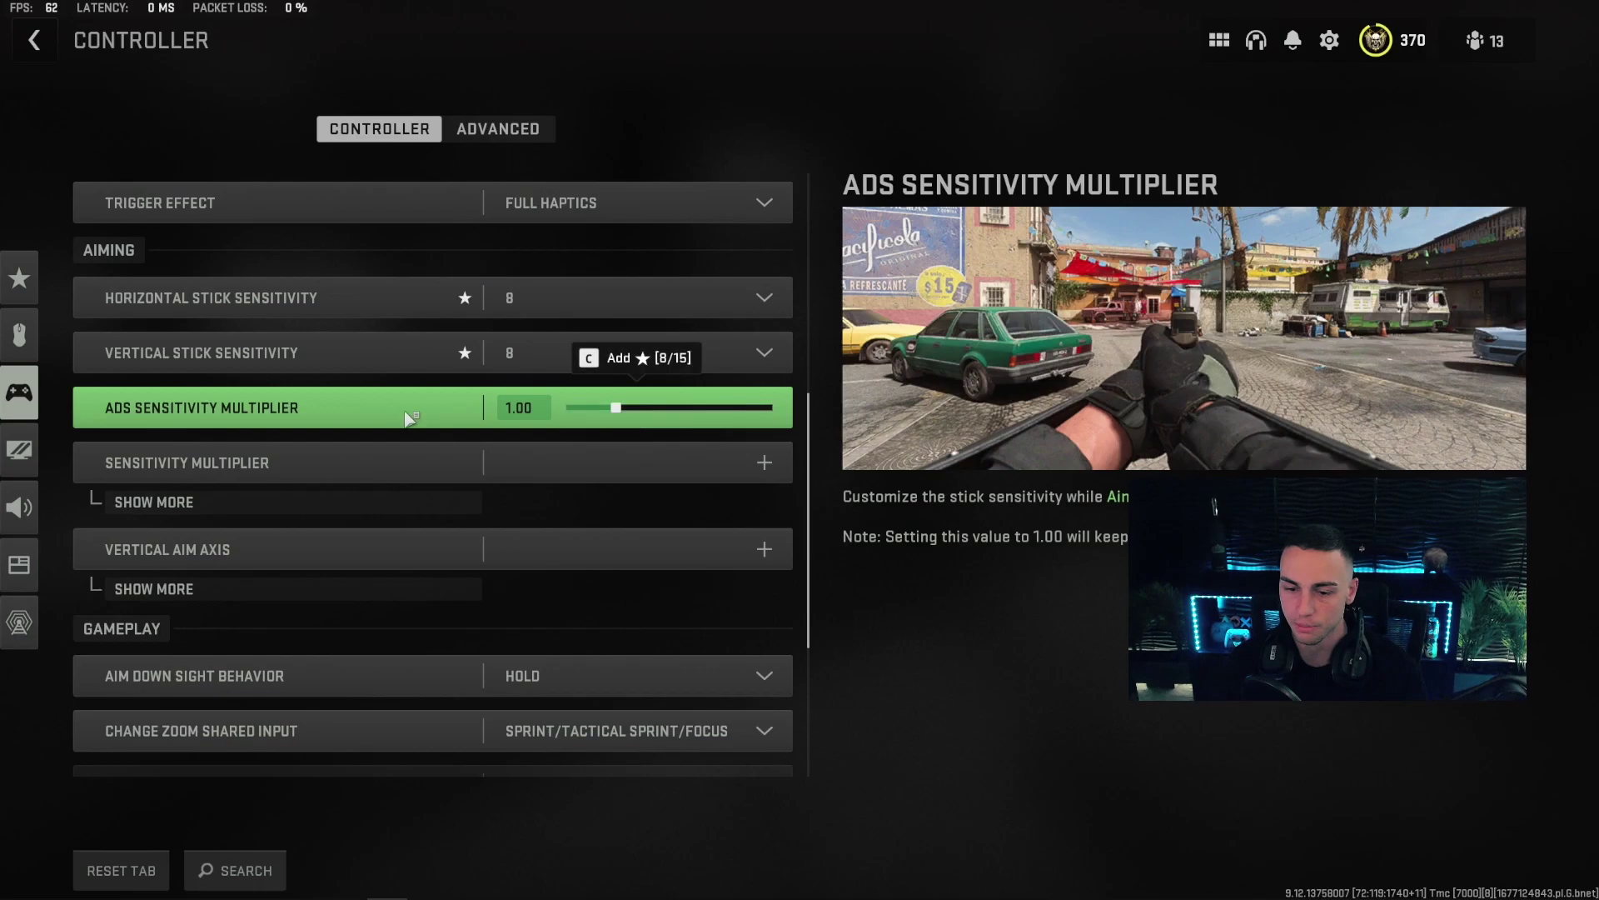
scroll(375, 433, down, 2)
click(338, 425)
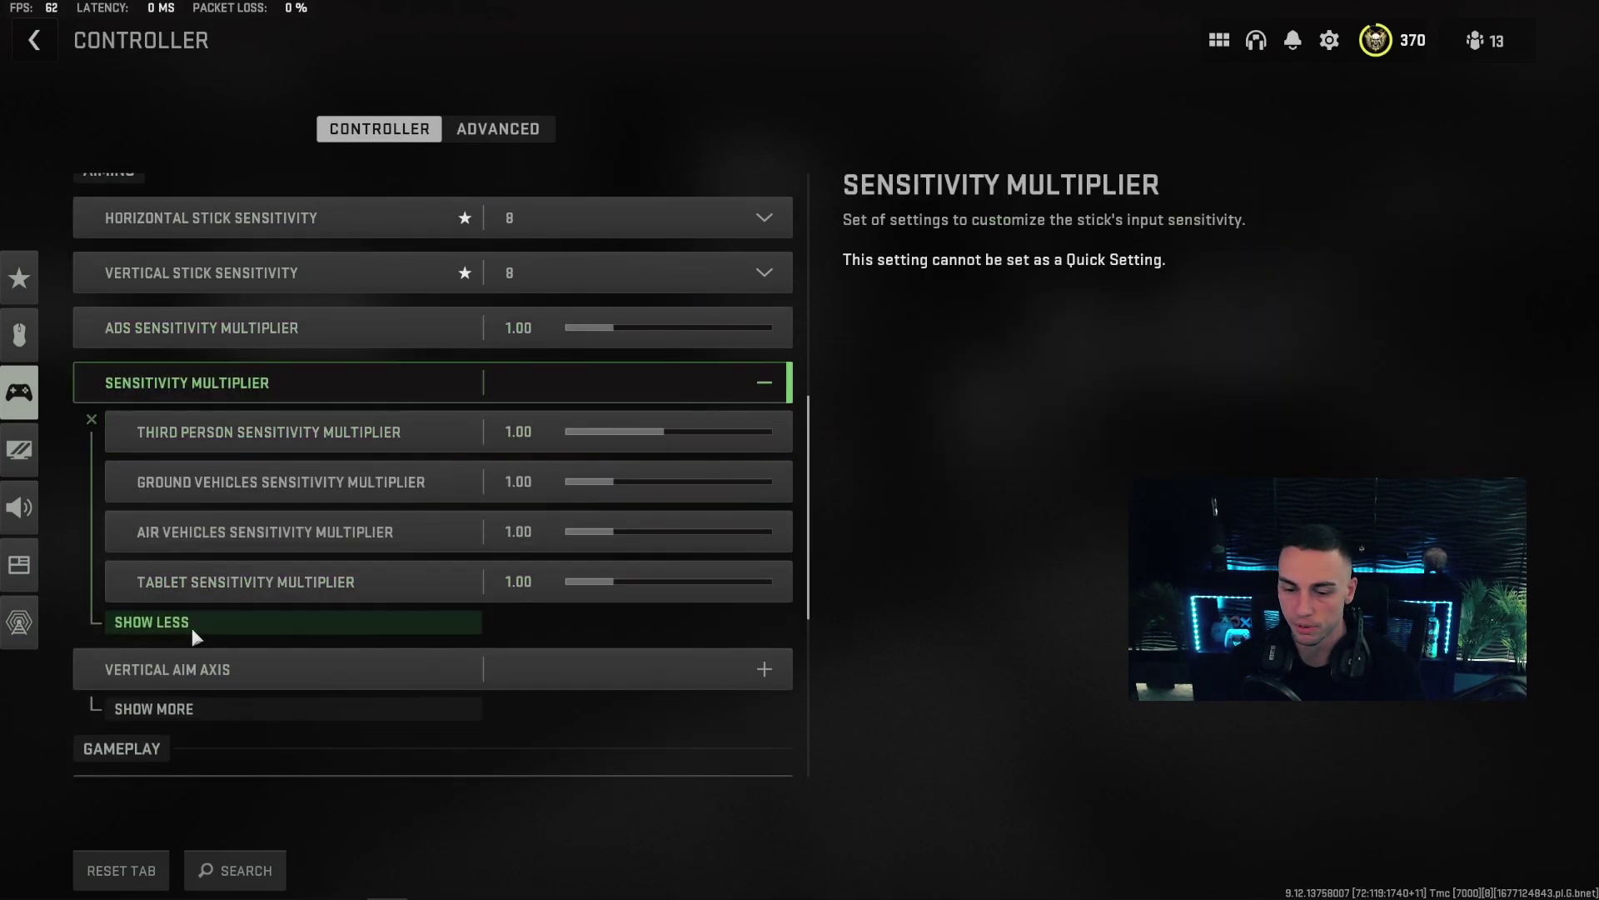
click(192, 629)
Review the controller gameplay options for weapon mount activation, interact/reload behavior and armor plate behavior.
scroll(317, 523, down, 5)
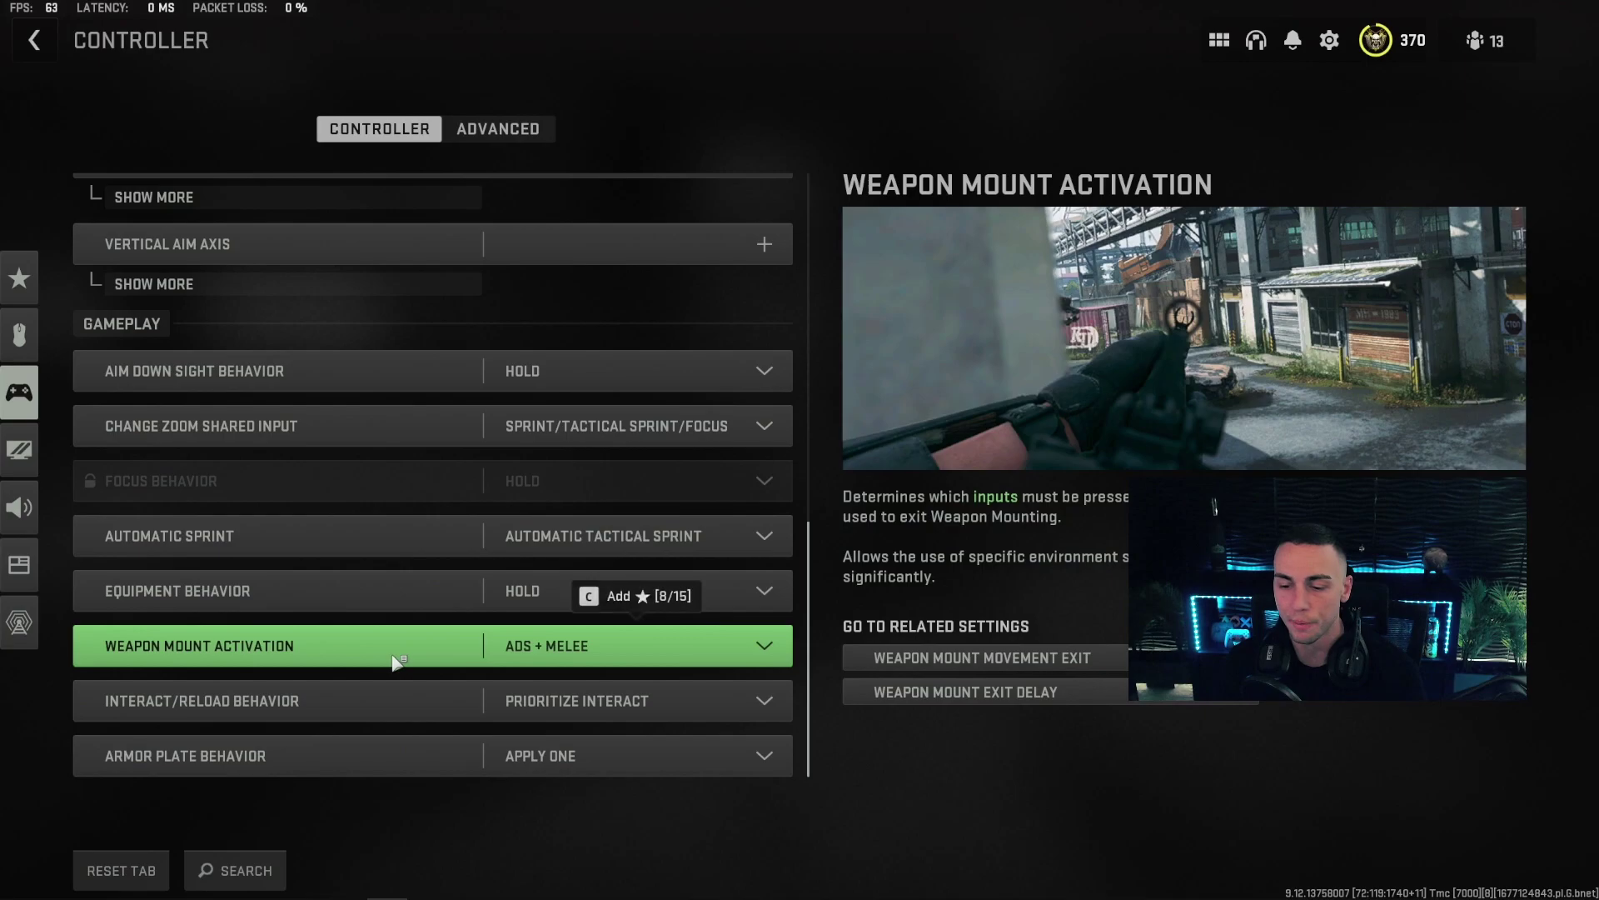
click(612, 651)
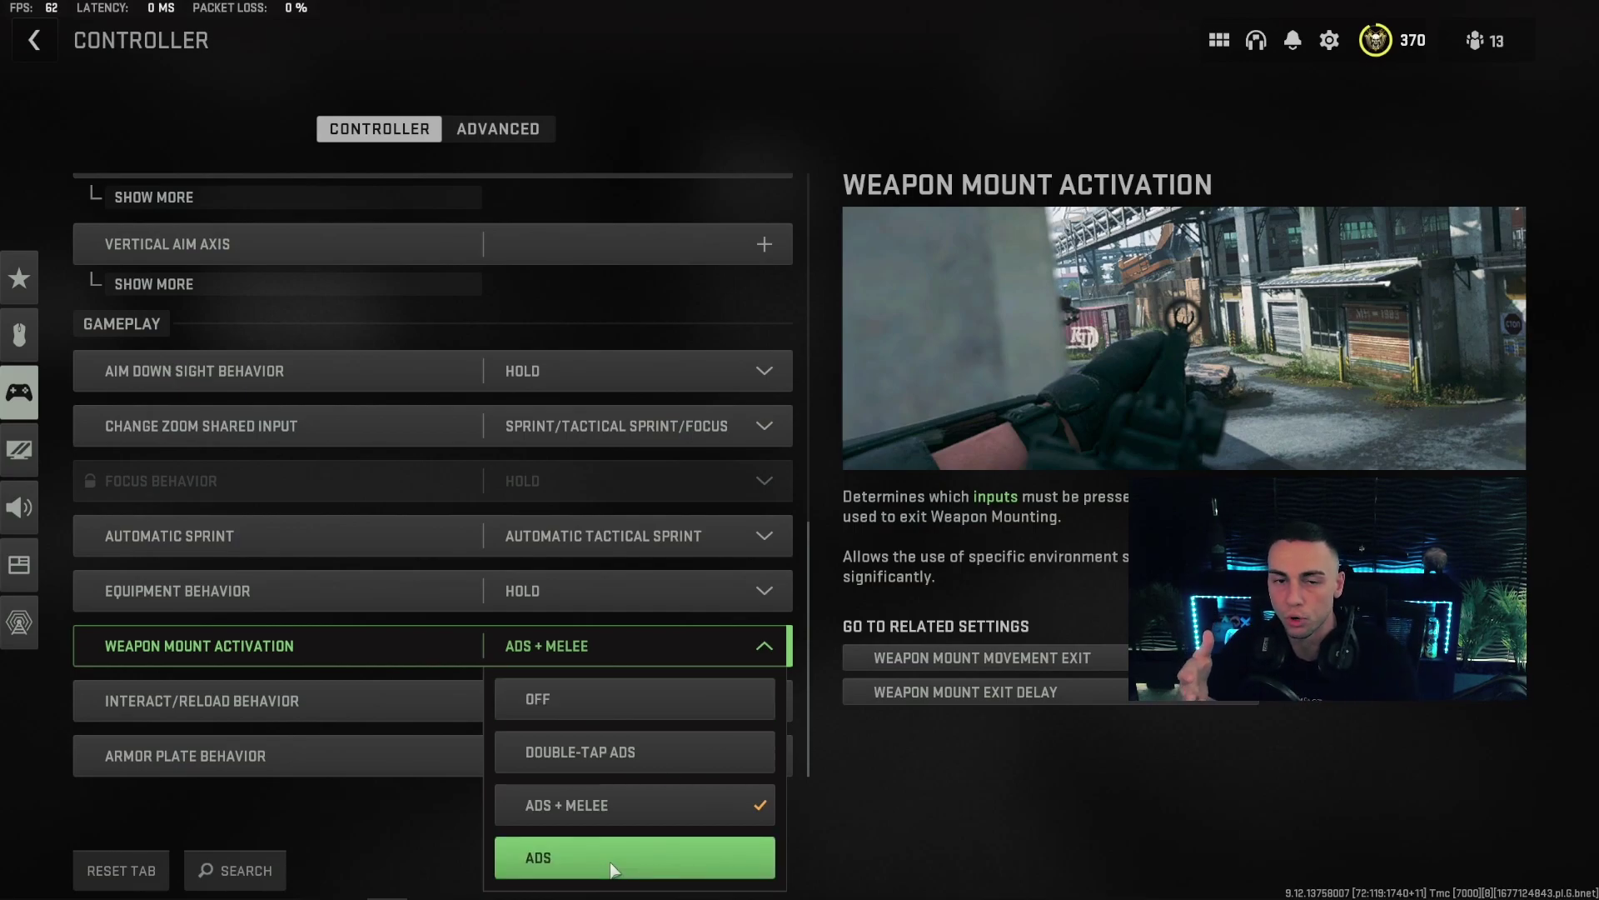
click(316, 706)
click(558, 699)
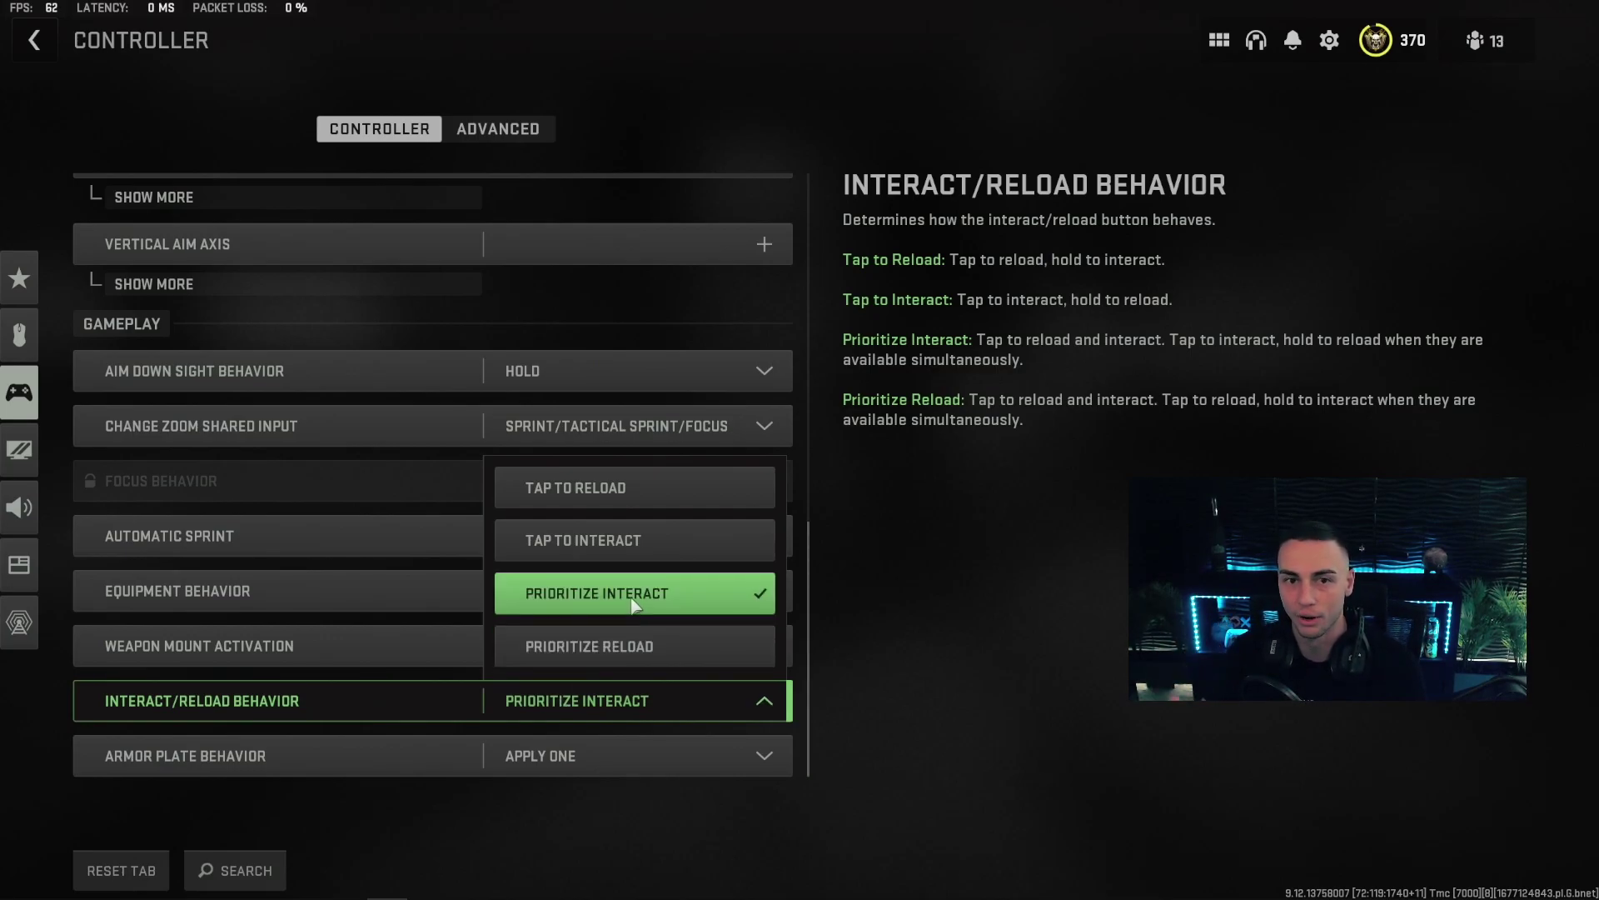
click(767, 704)
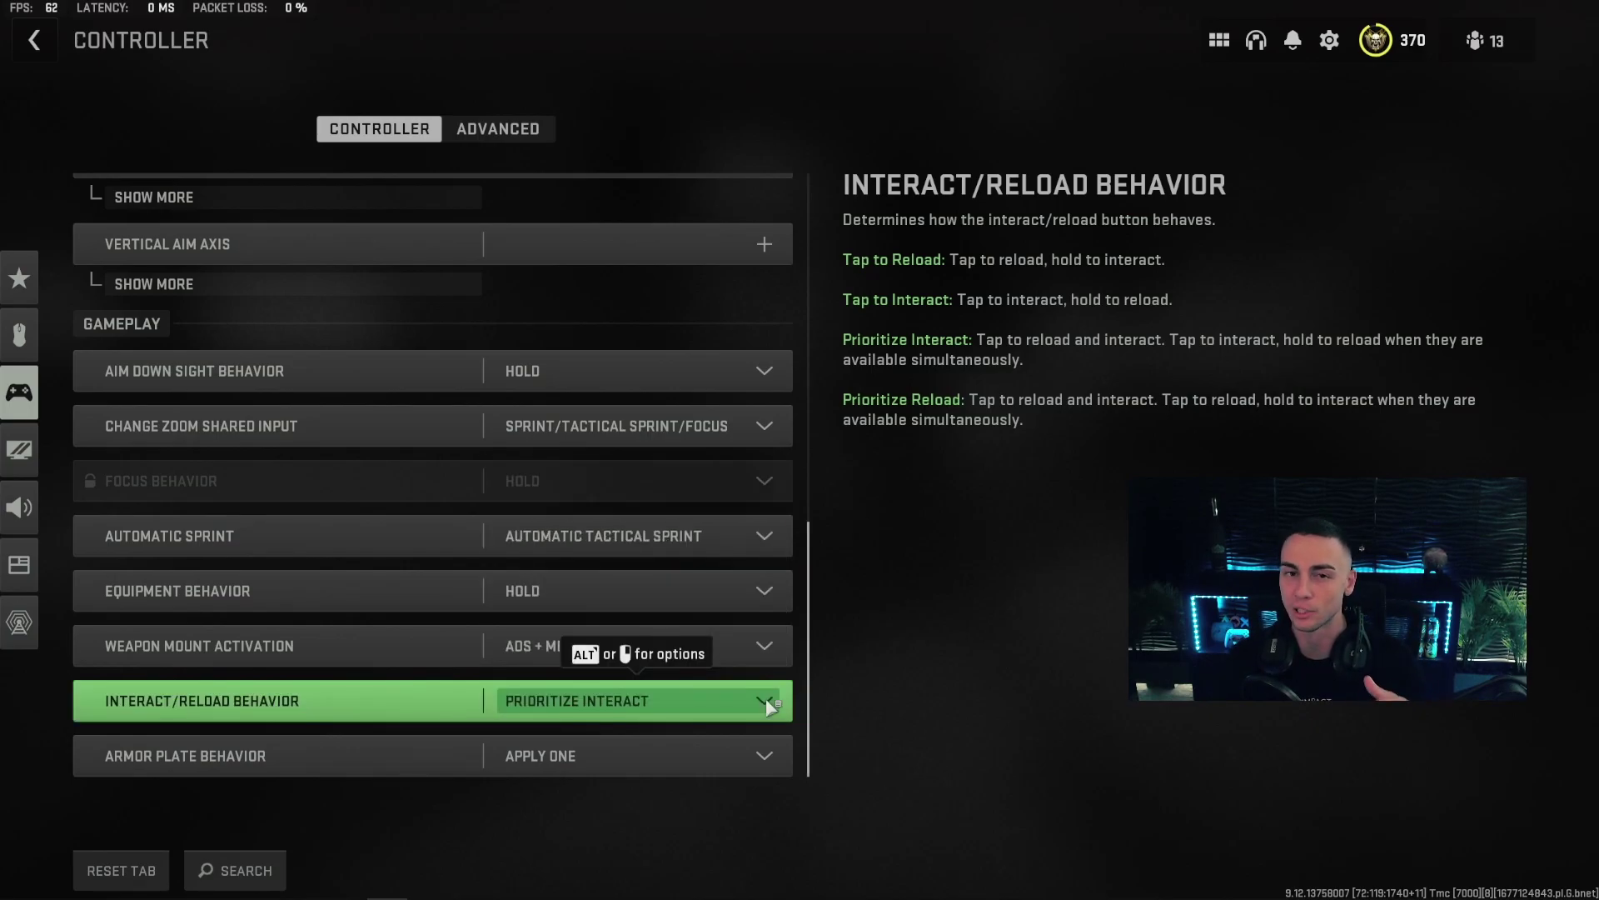
click(562, 760)
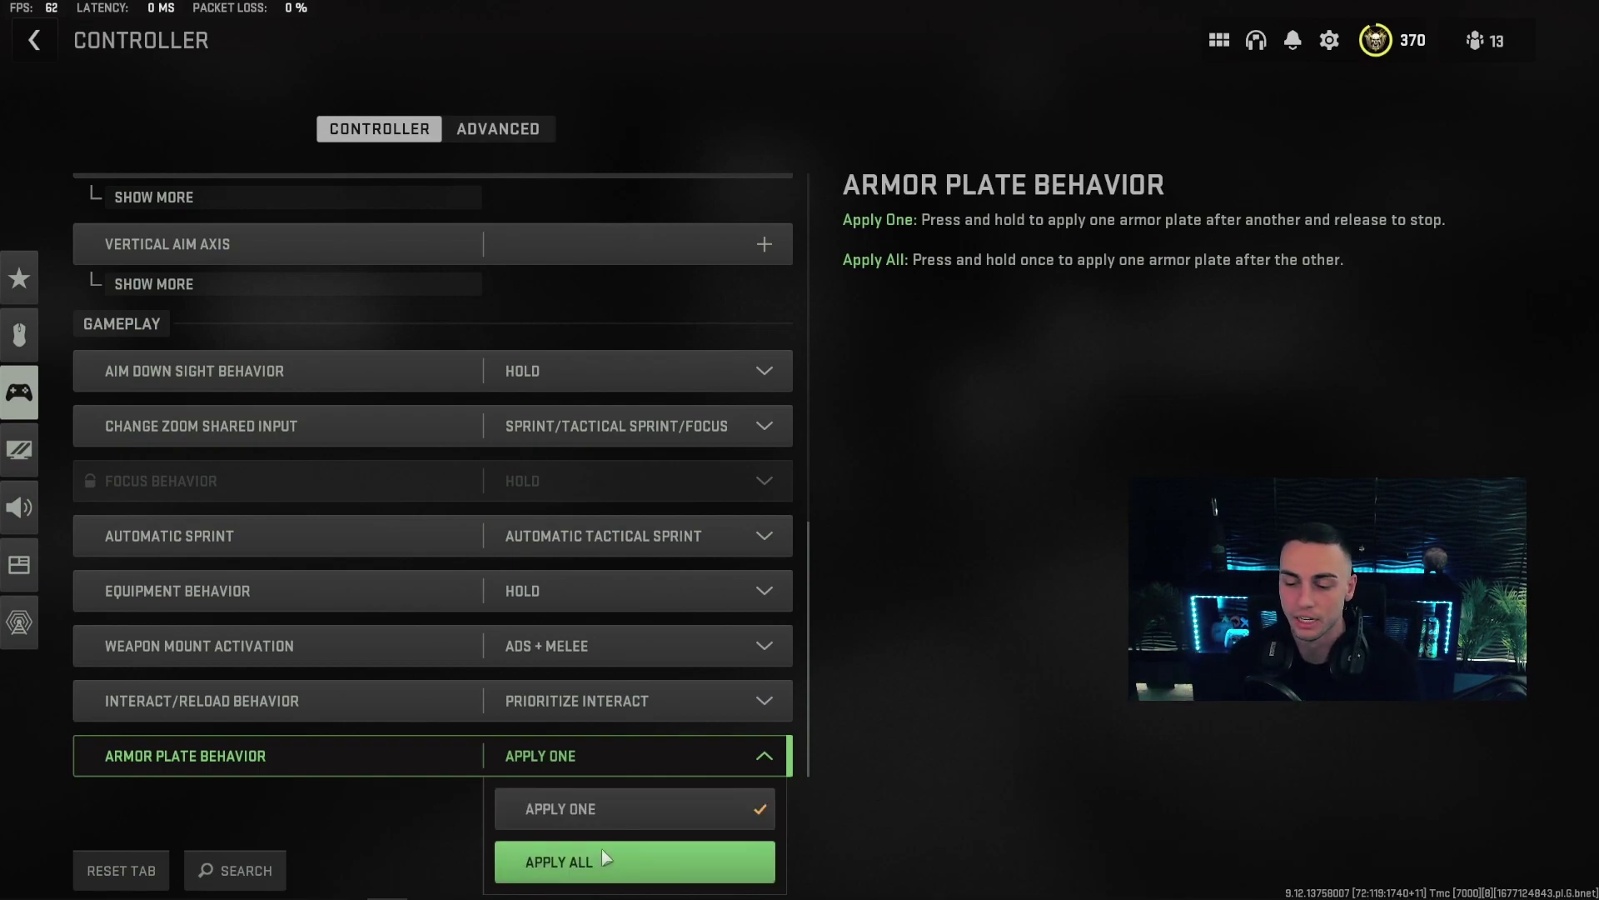
click(686, 741)
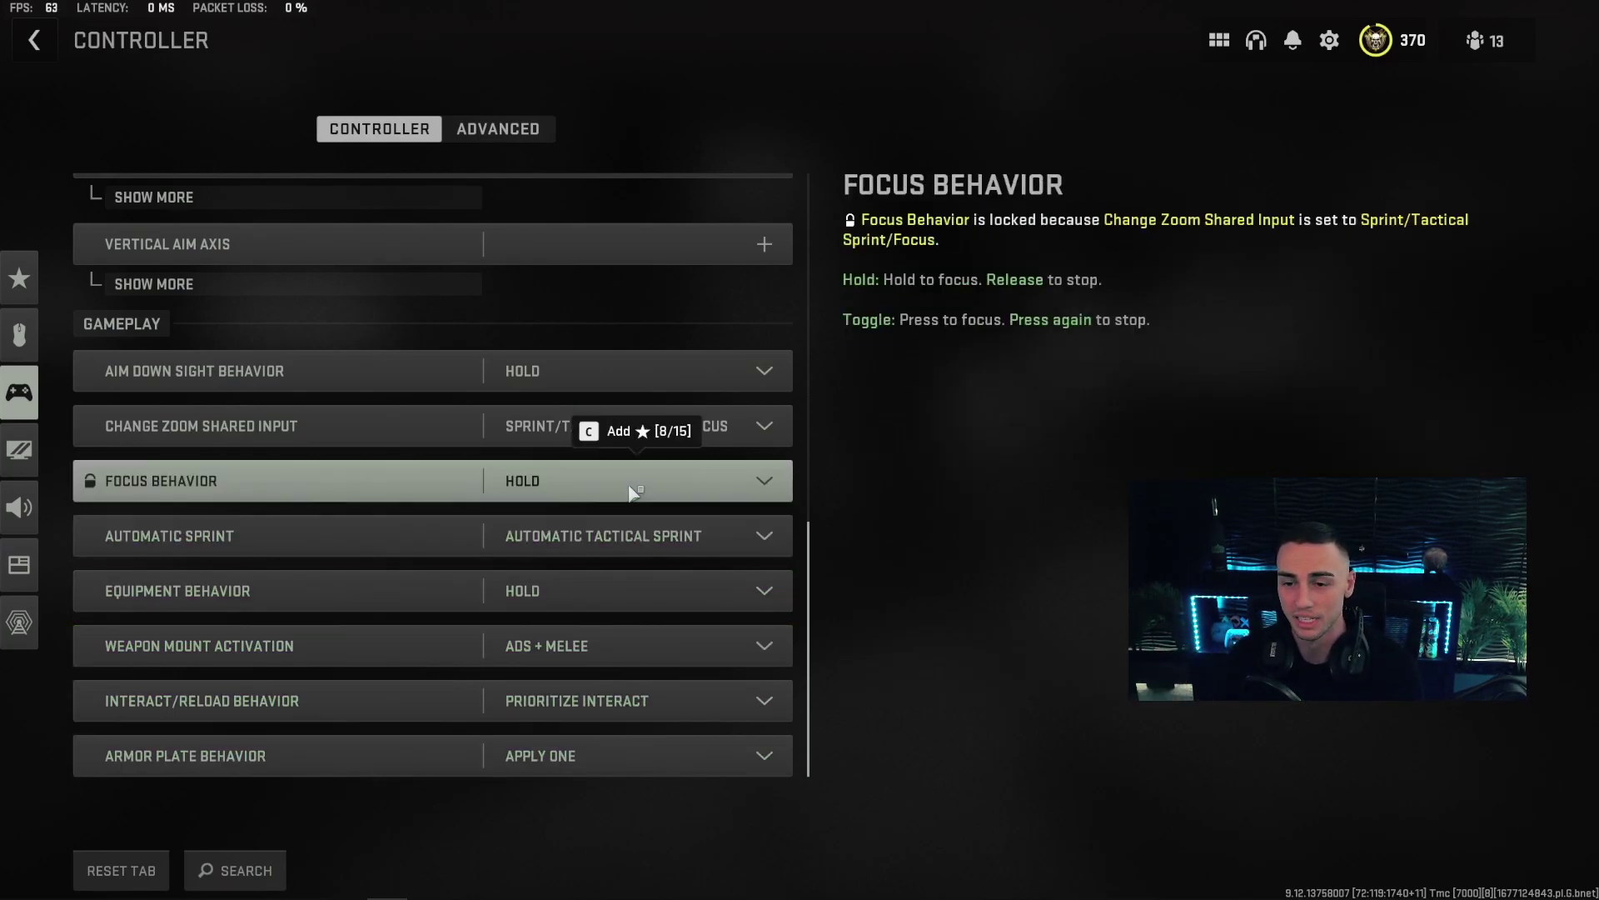
Open the advanced controller settings and turn on custom sensitivity per zoom.
click(526, 131)
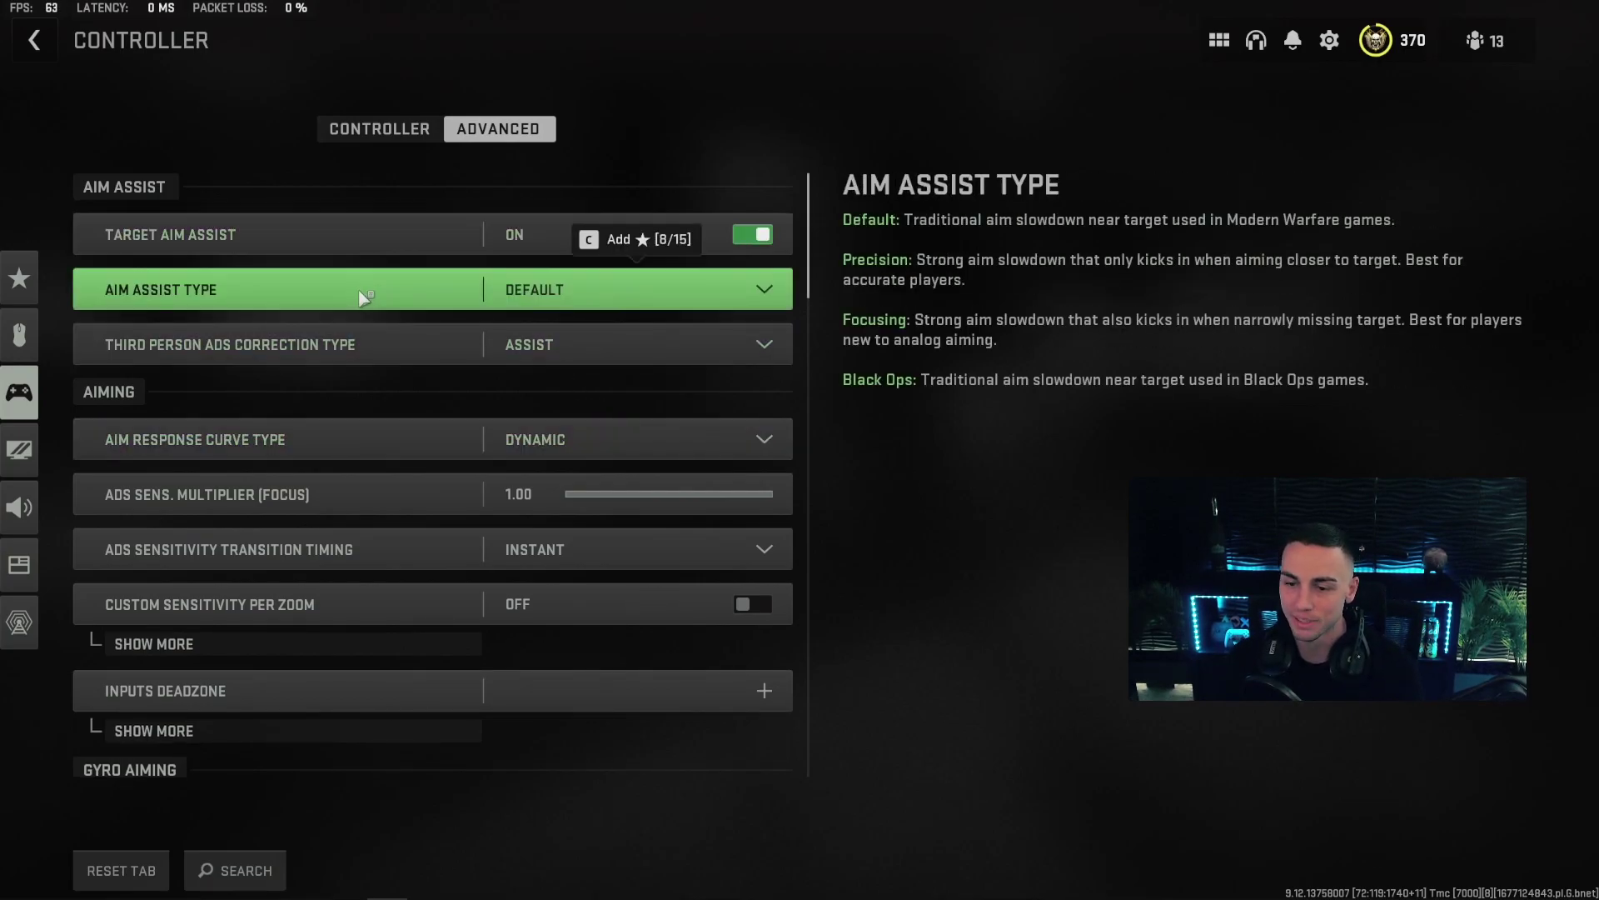
scroll(398, 360, down, 2)
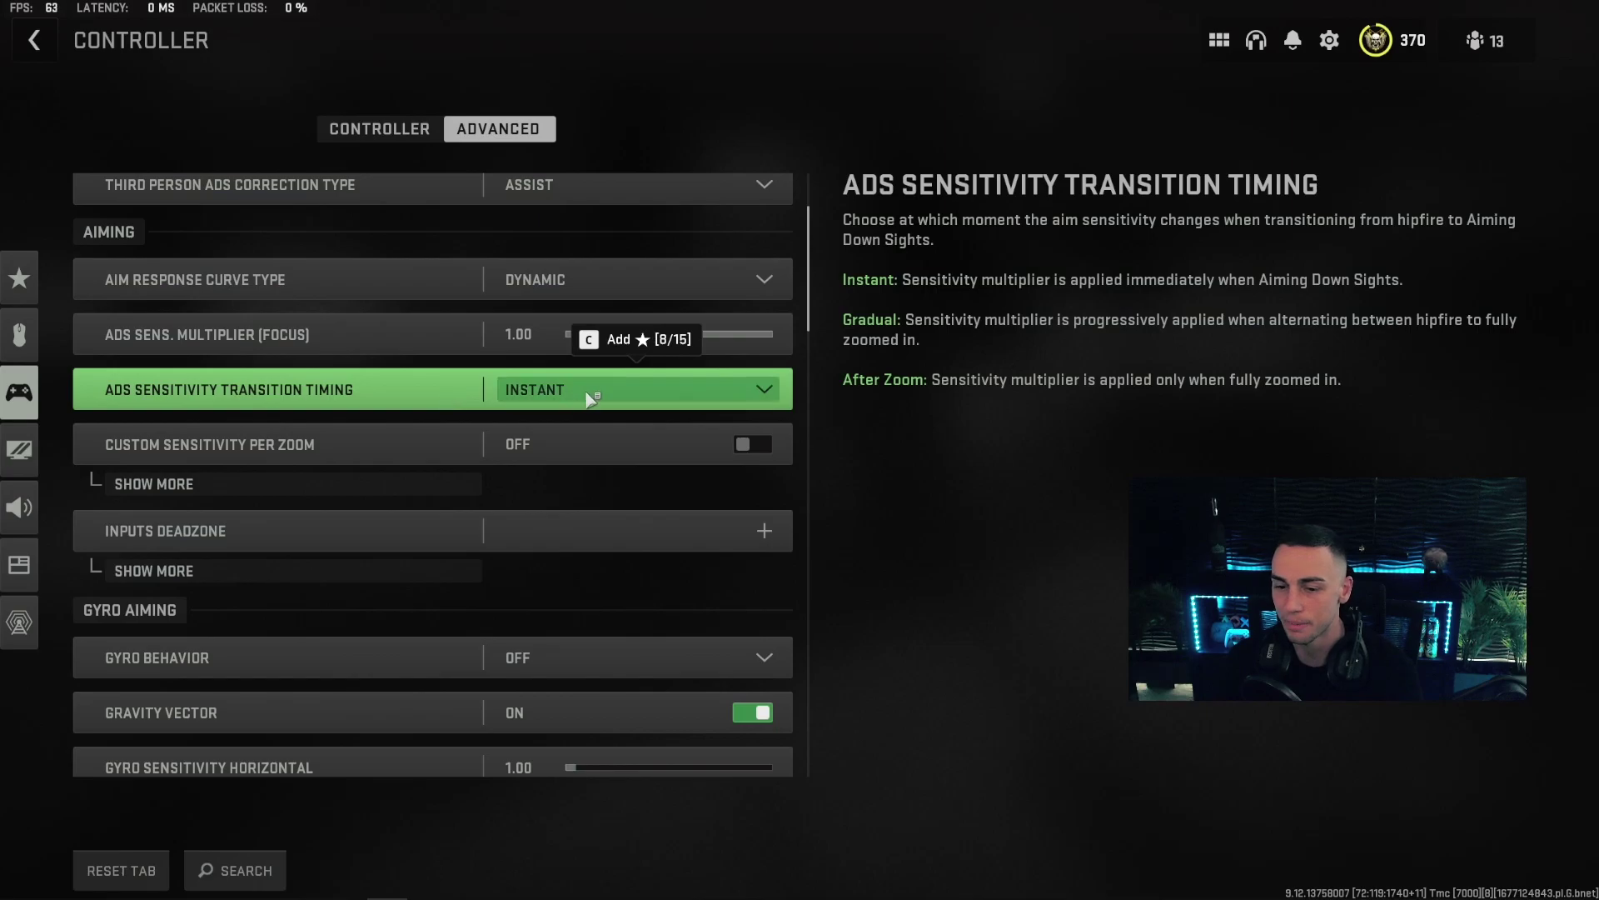
scroll(589, 396, down, 1)
click(422, 412)
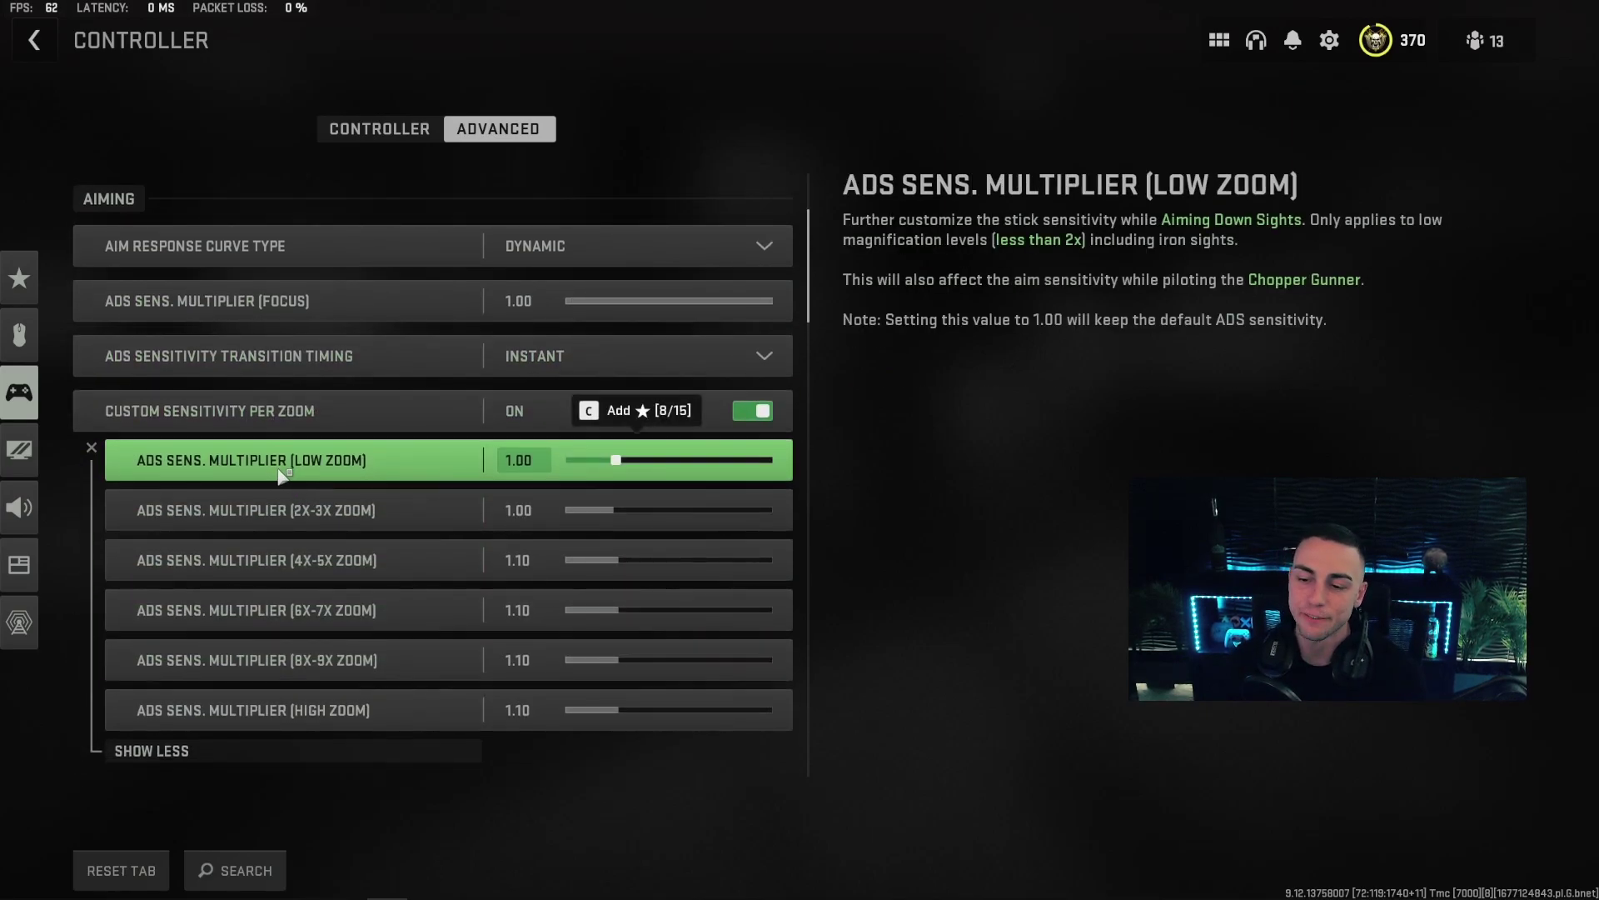
scroll(386, 418, down, 1)
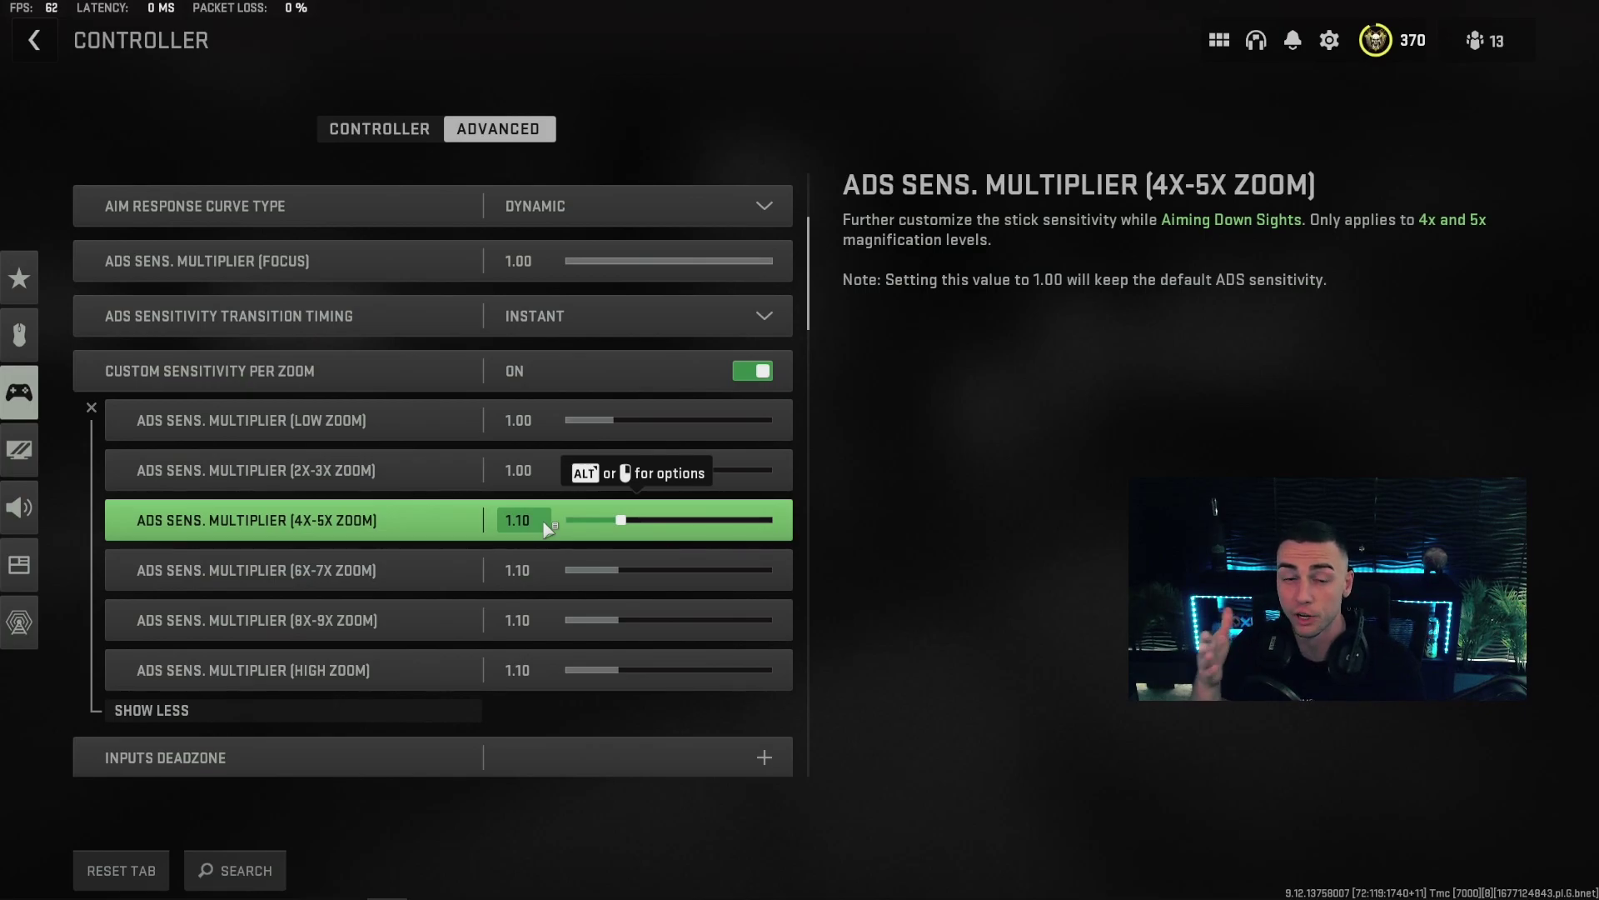
Expand the inputs deadzone settings, set Left Stick Min to 0.05, and set the left and right trigger deadzones to 0.00.
scroll(583, 499, down, 5)
click(607, 273)
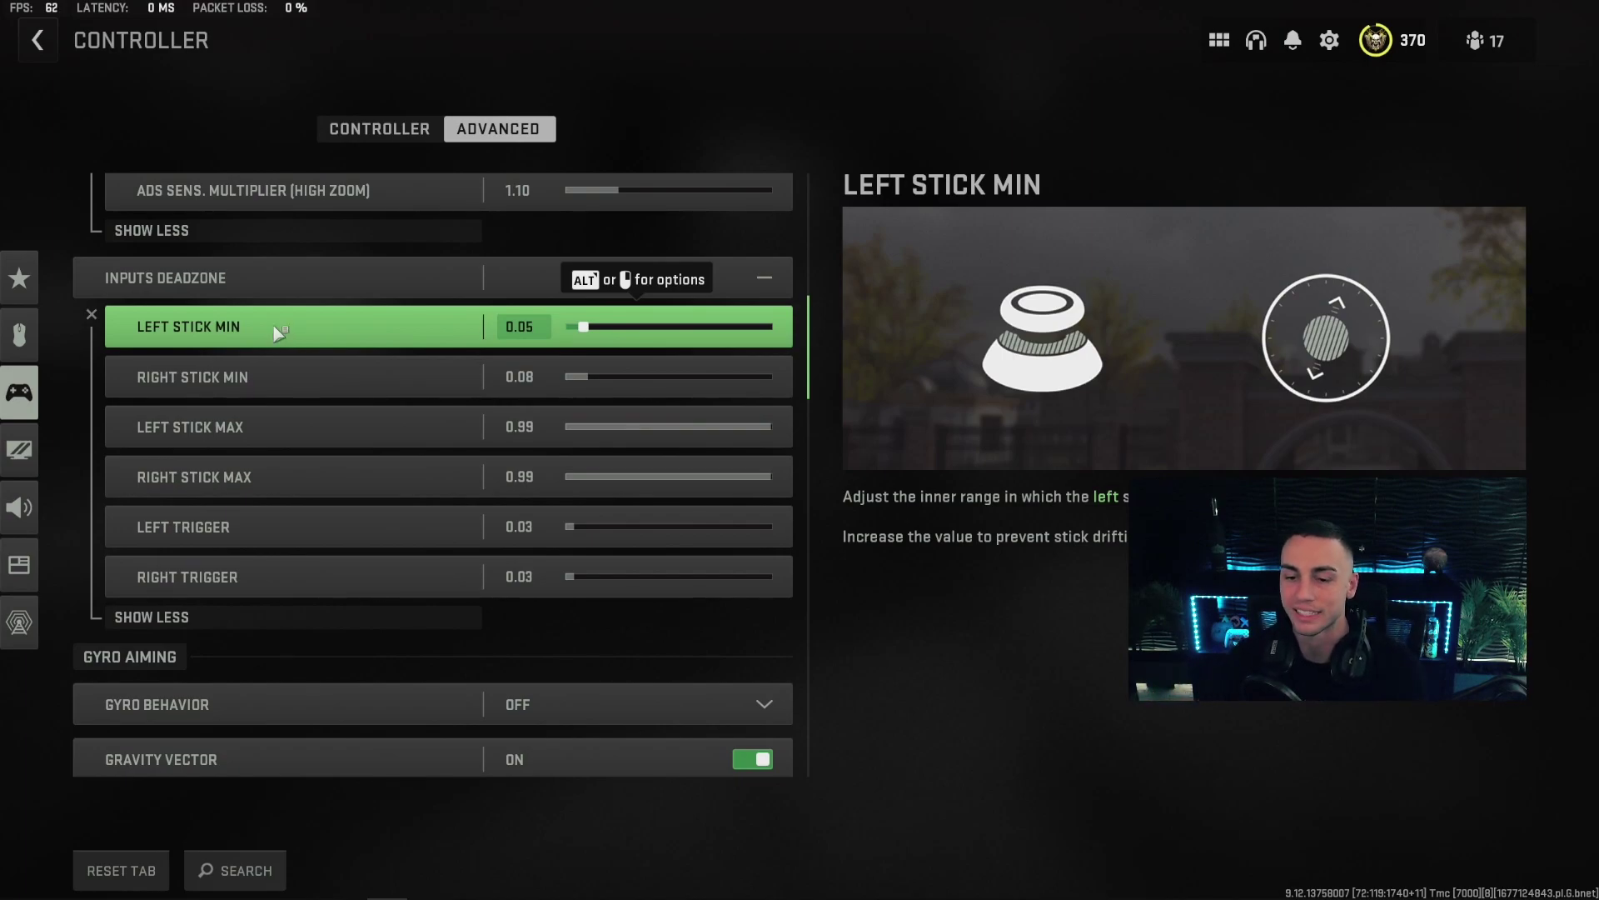
drag(582, 327, 828, 333)
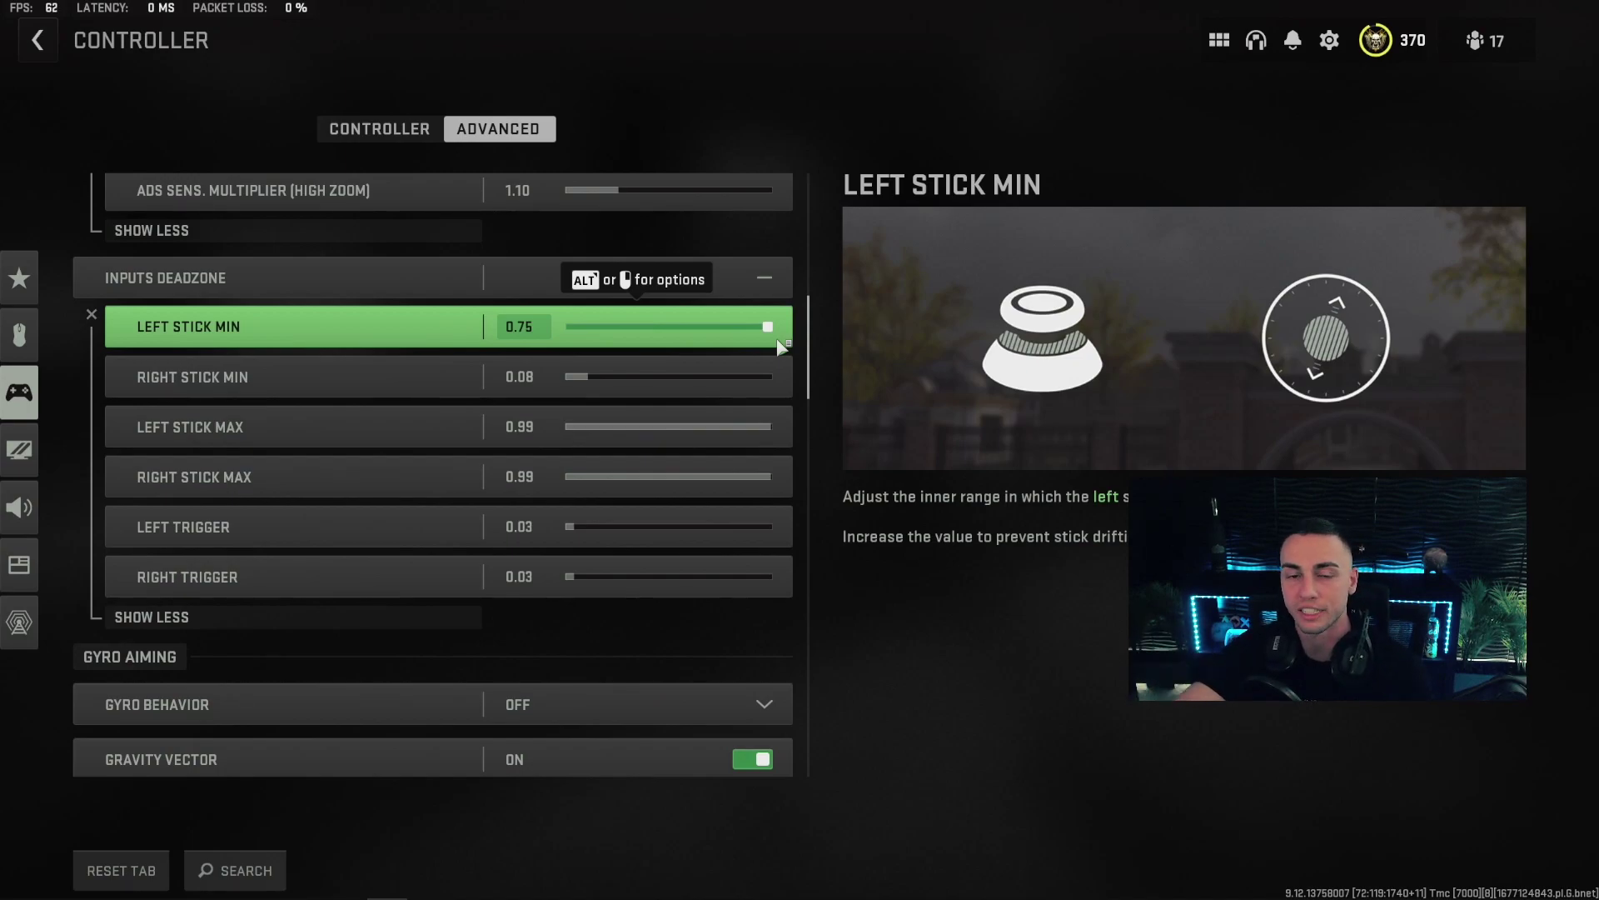
drag(774, 329, 585, 338)
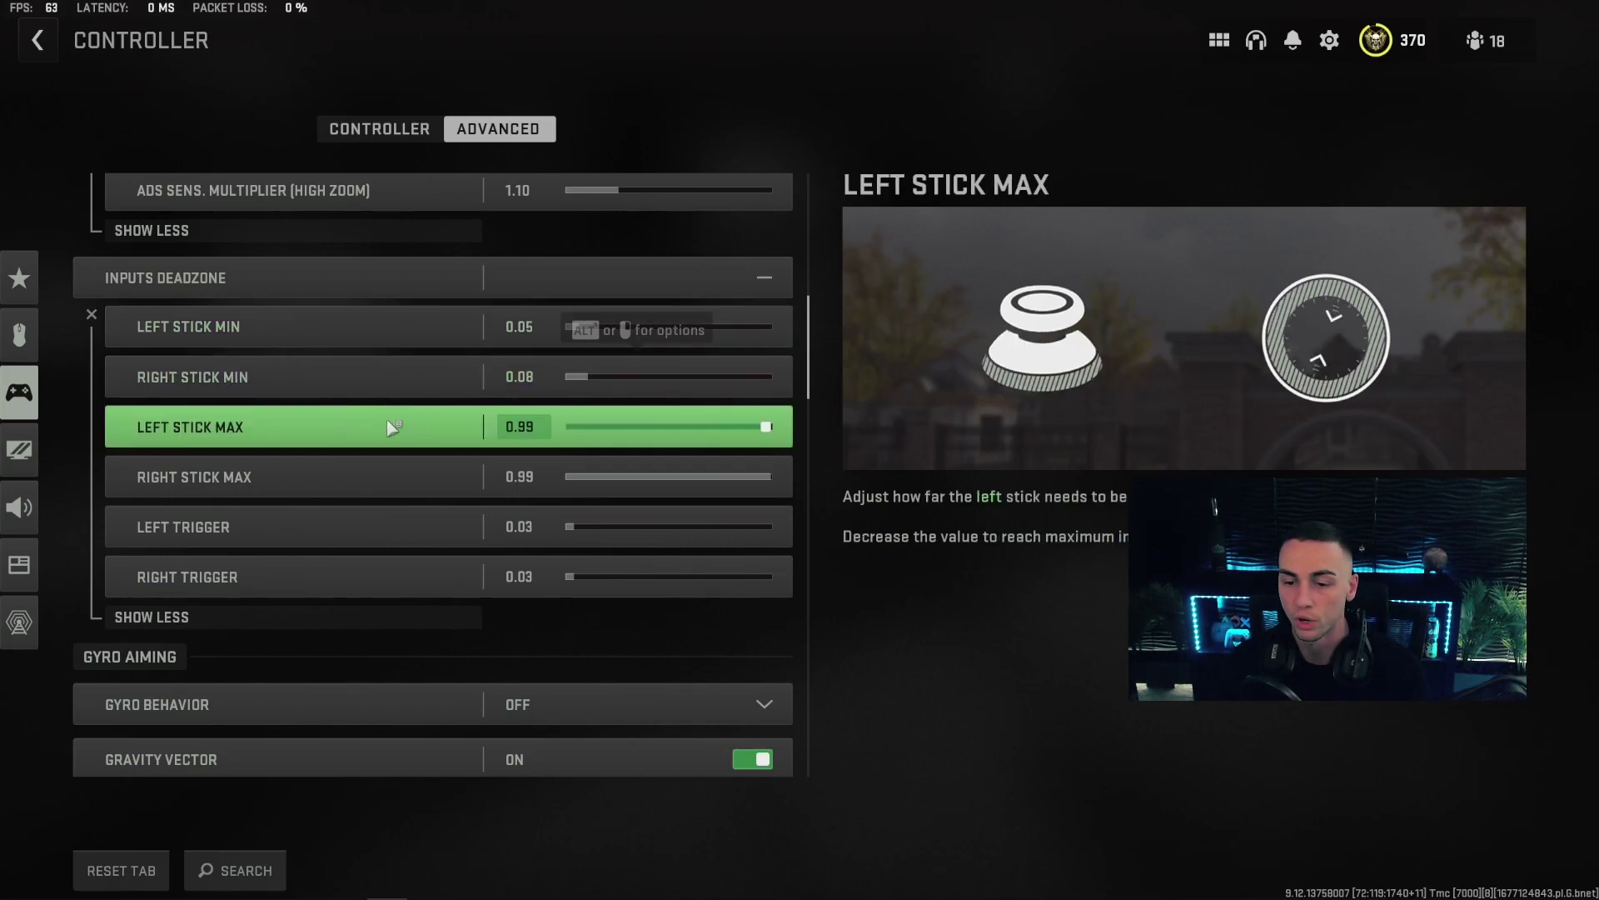
scroll(371, 449, down, 1)
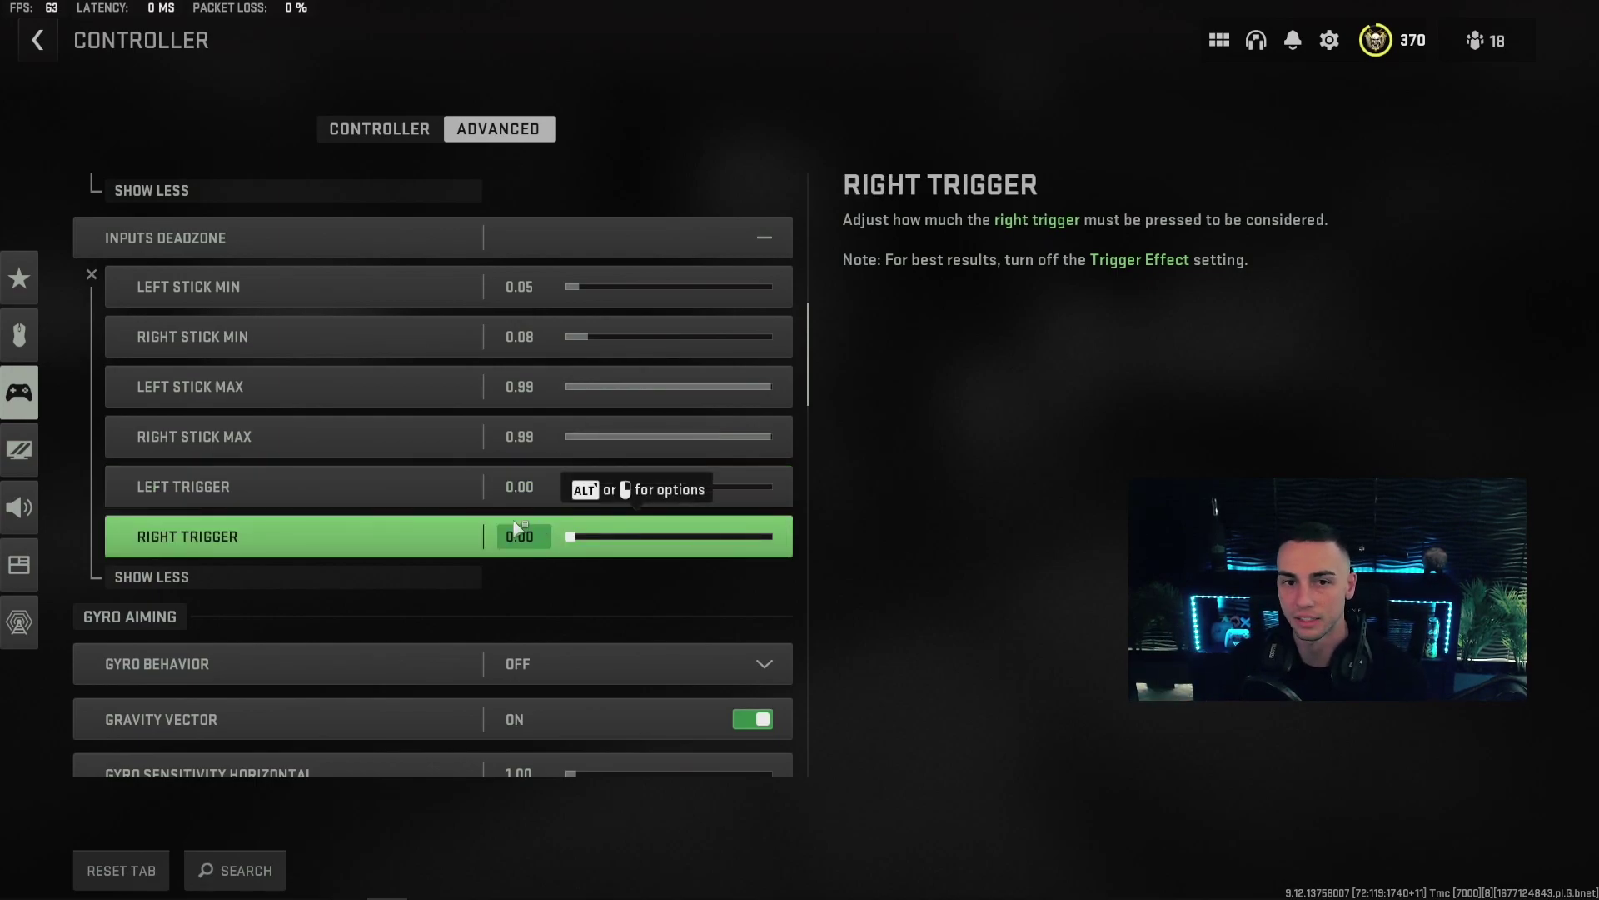
Review the gyro aiming and movement behavior settings, including automatic mantling, plunging underwater and the ledge hang mantle behavior choices.
scroll(412, 455, down, 5)
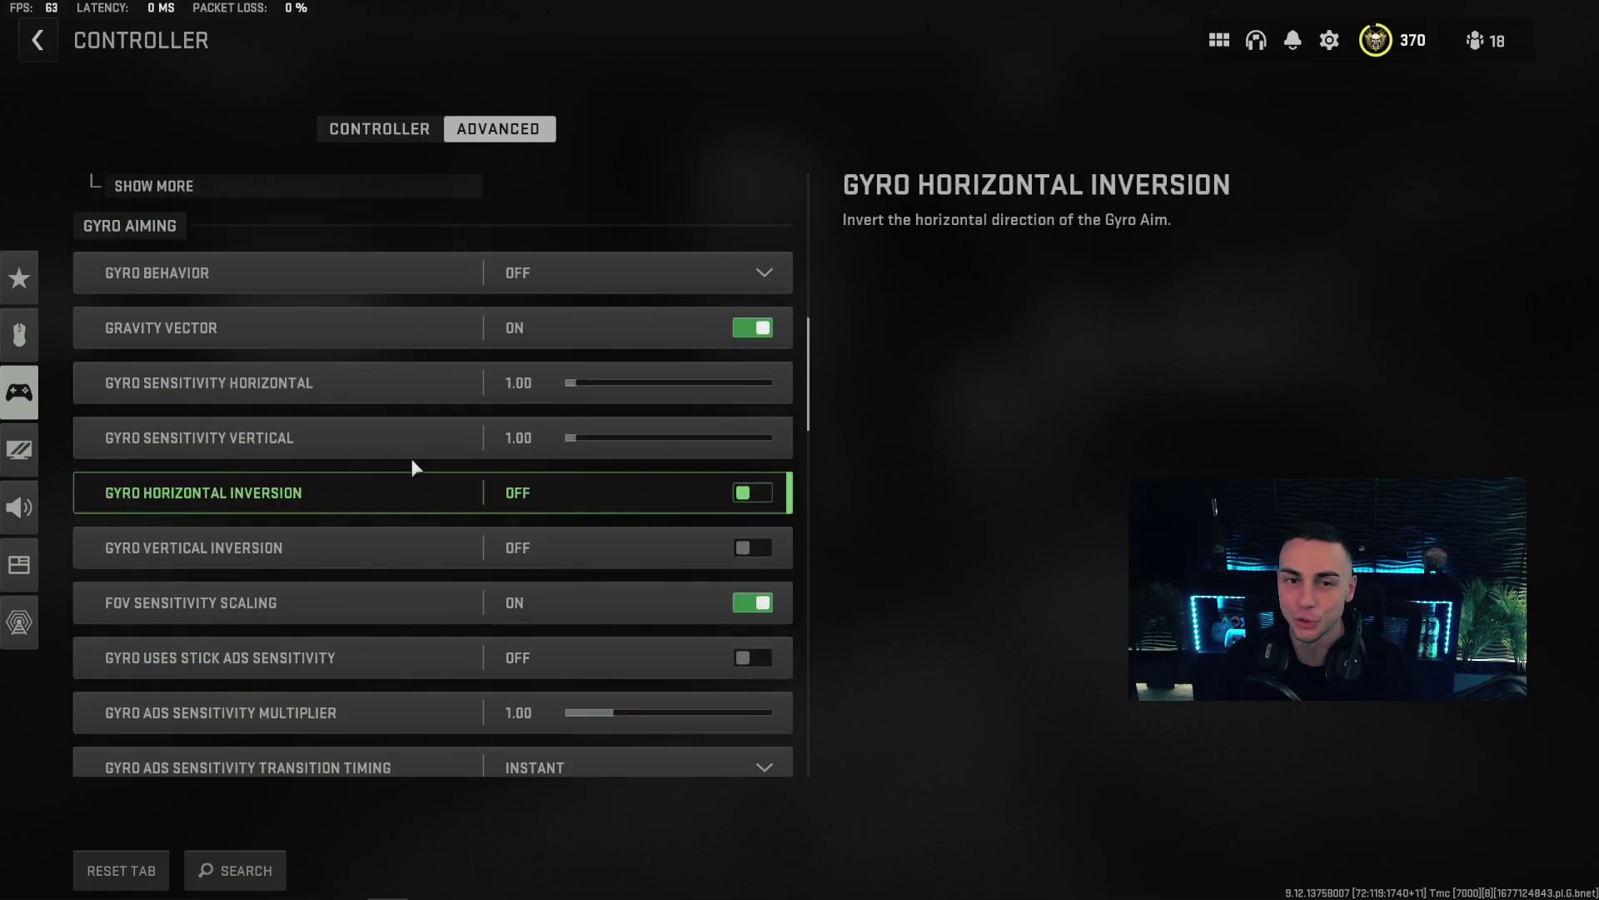
scroll(413, 463, down, 8)
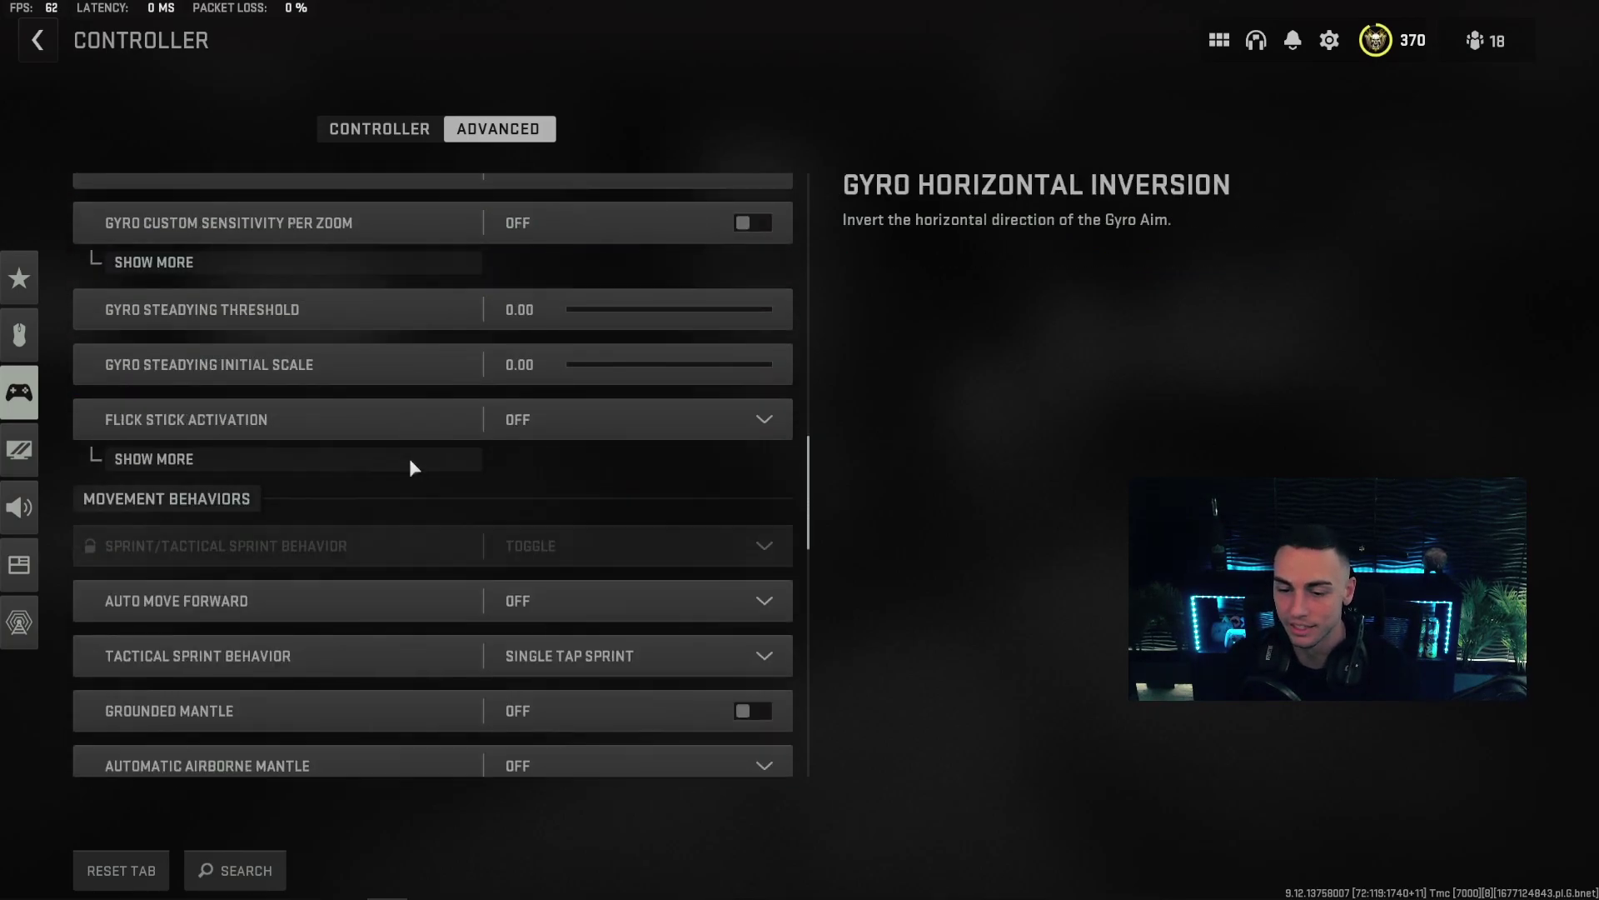
scroll(411, 456, down, 3)
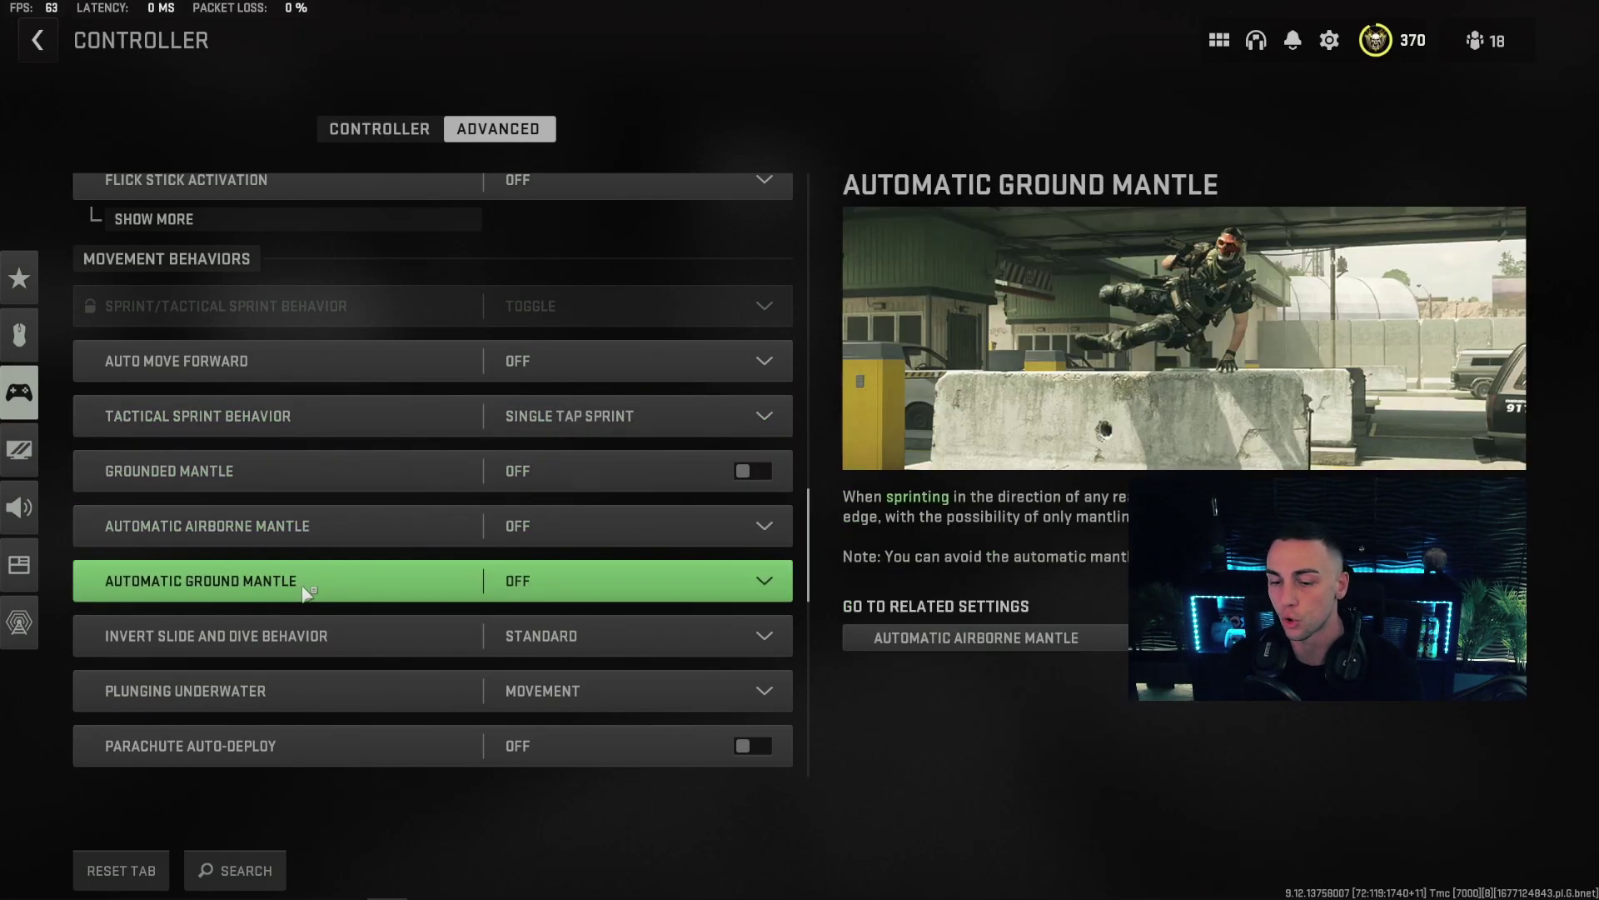
scroll(356, 526, down, 2)
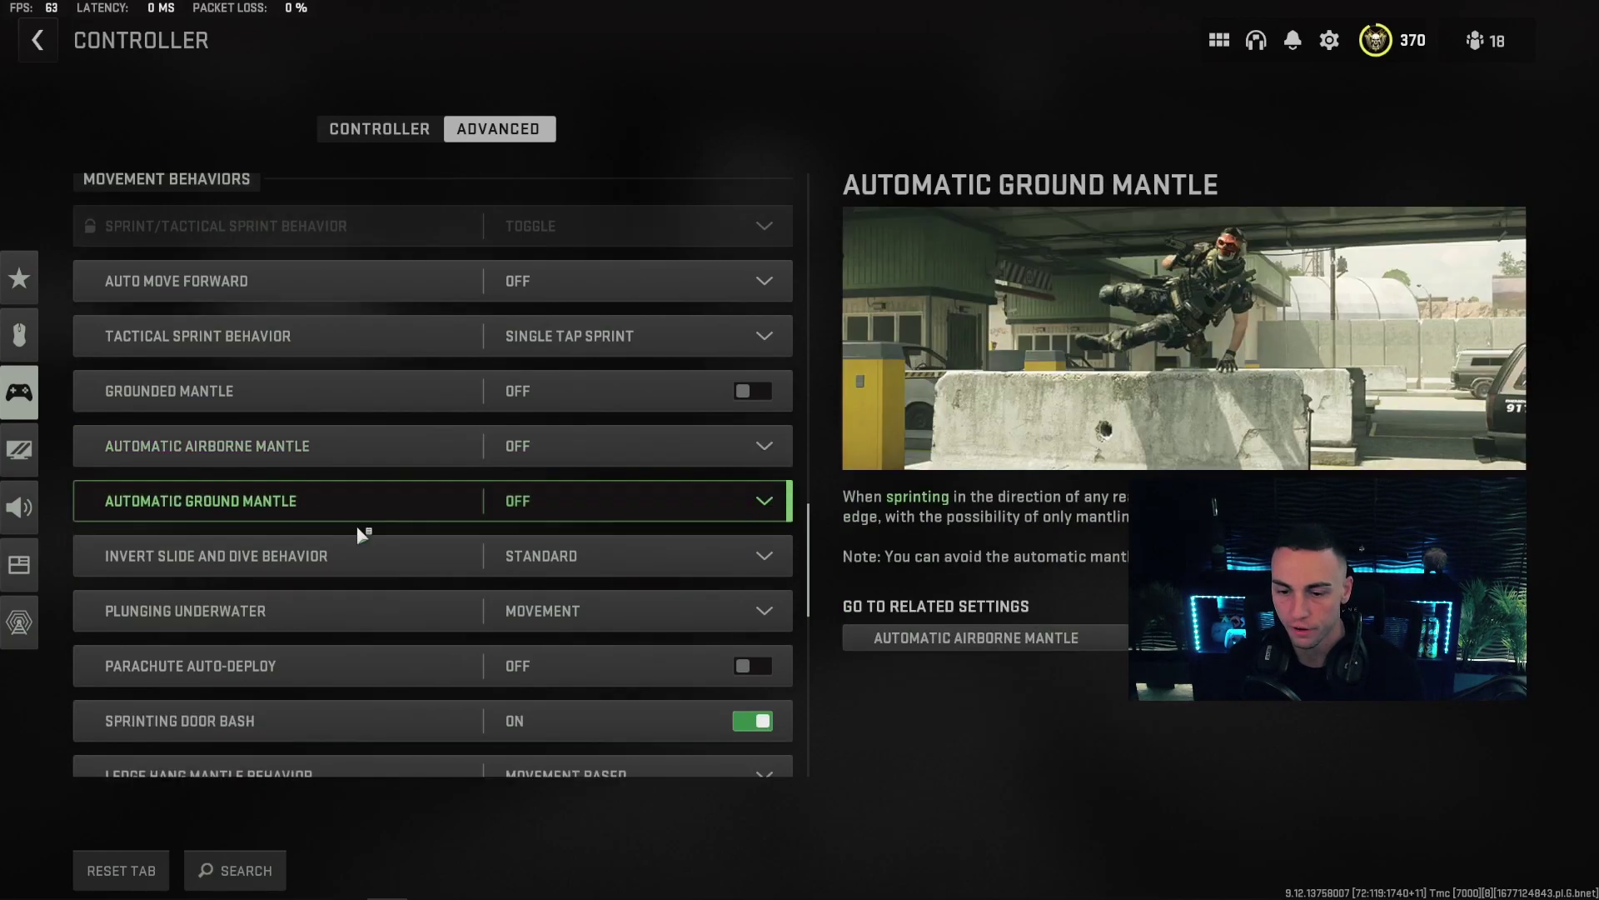
scroll(367, 570, down, 1)
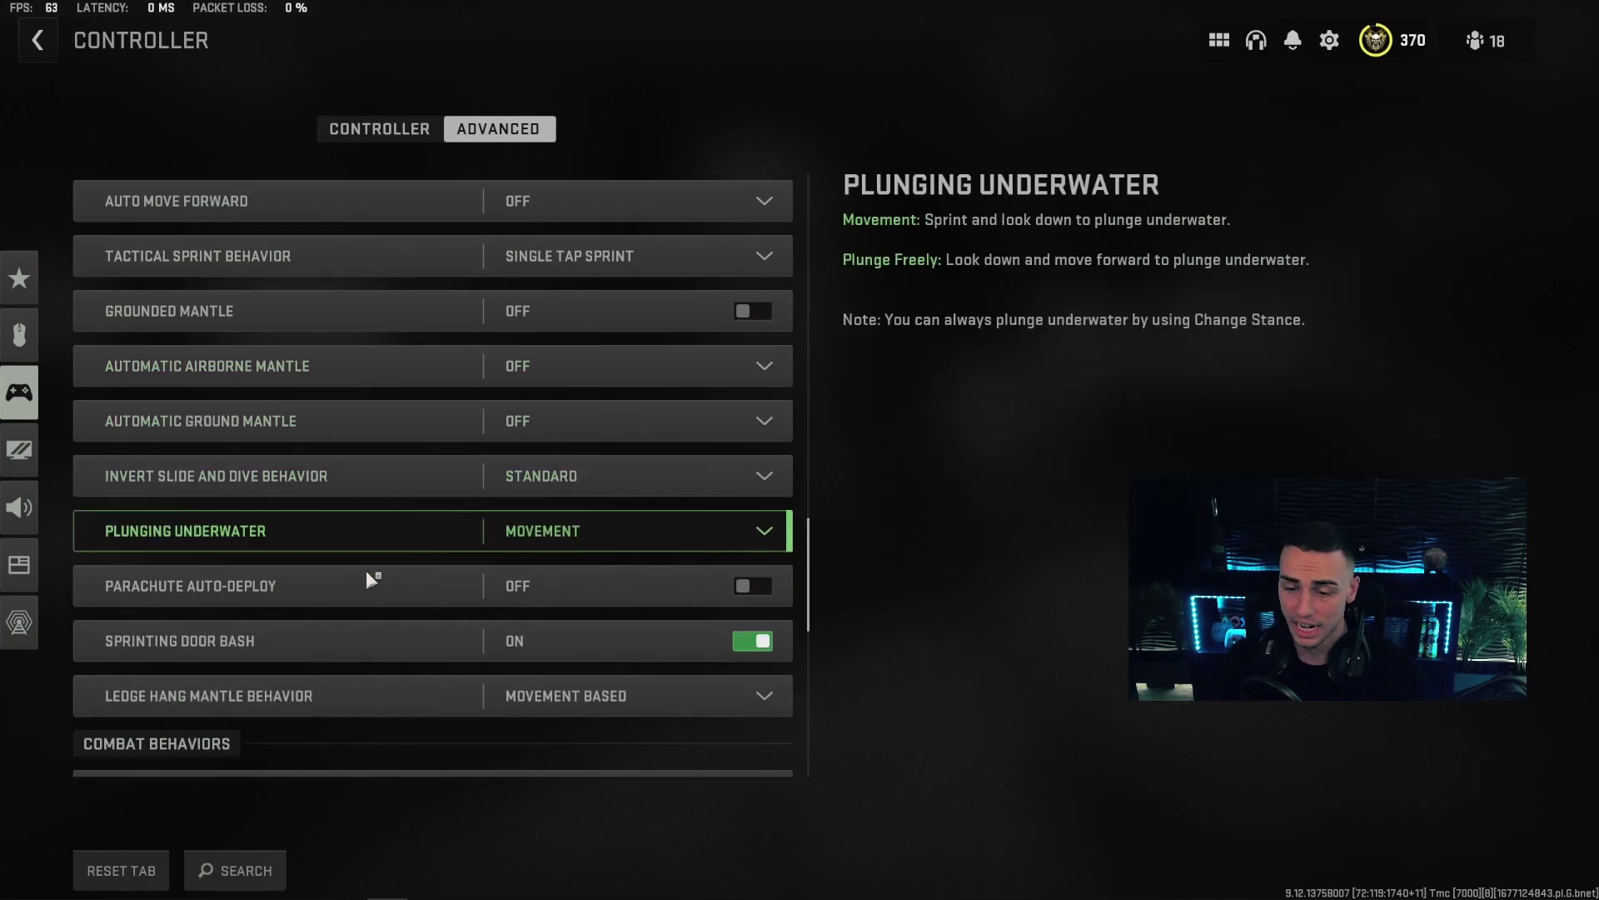
scroll(385, 608, down, 3)
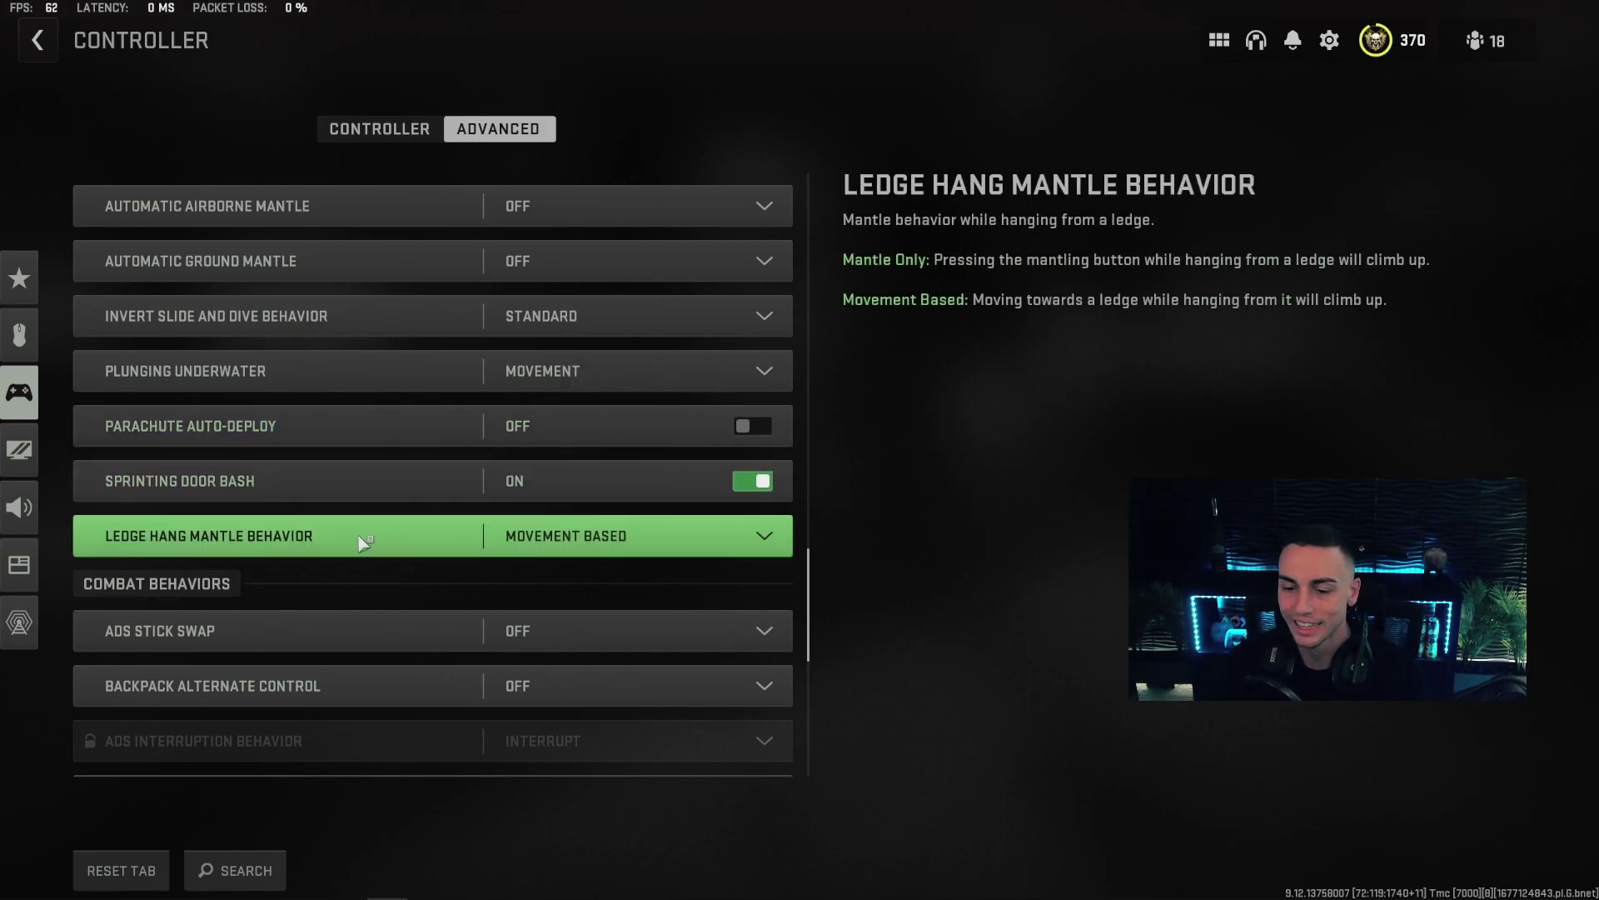
click(630, 540)
click(628, 536)
Review the weapon mount exit delay choices under the combat behaviors and select Short.
scroll(303, 472, down, 4)
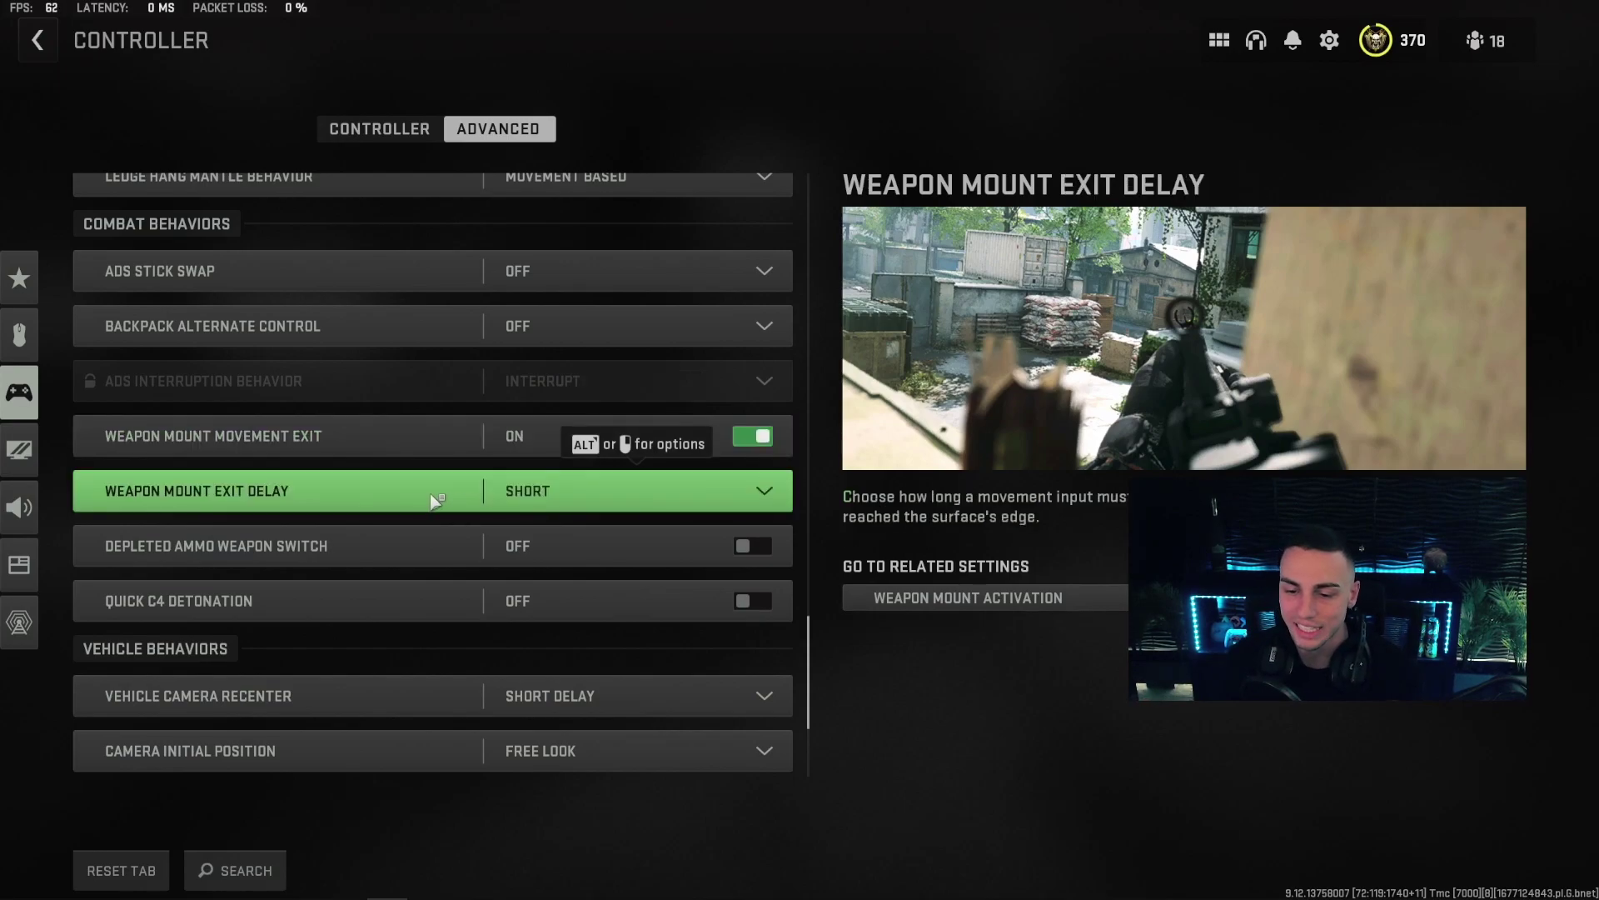
click(583, 494)
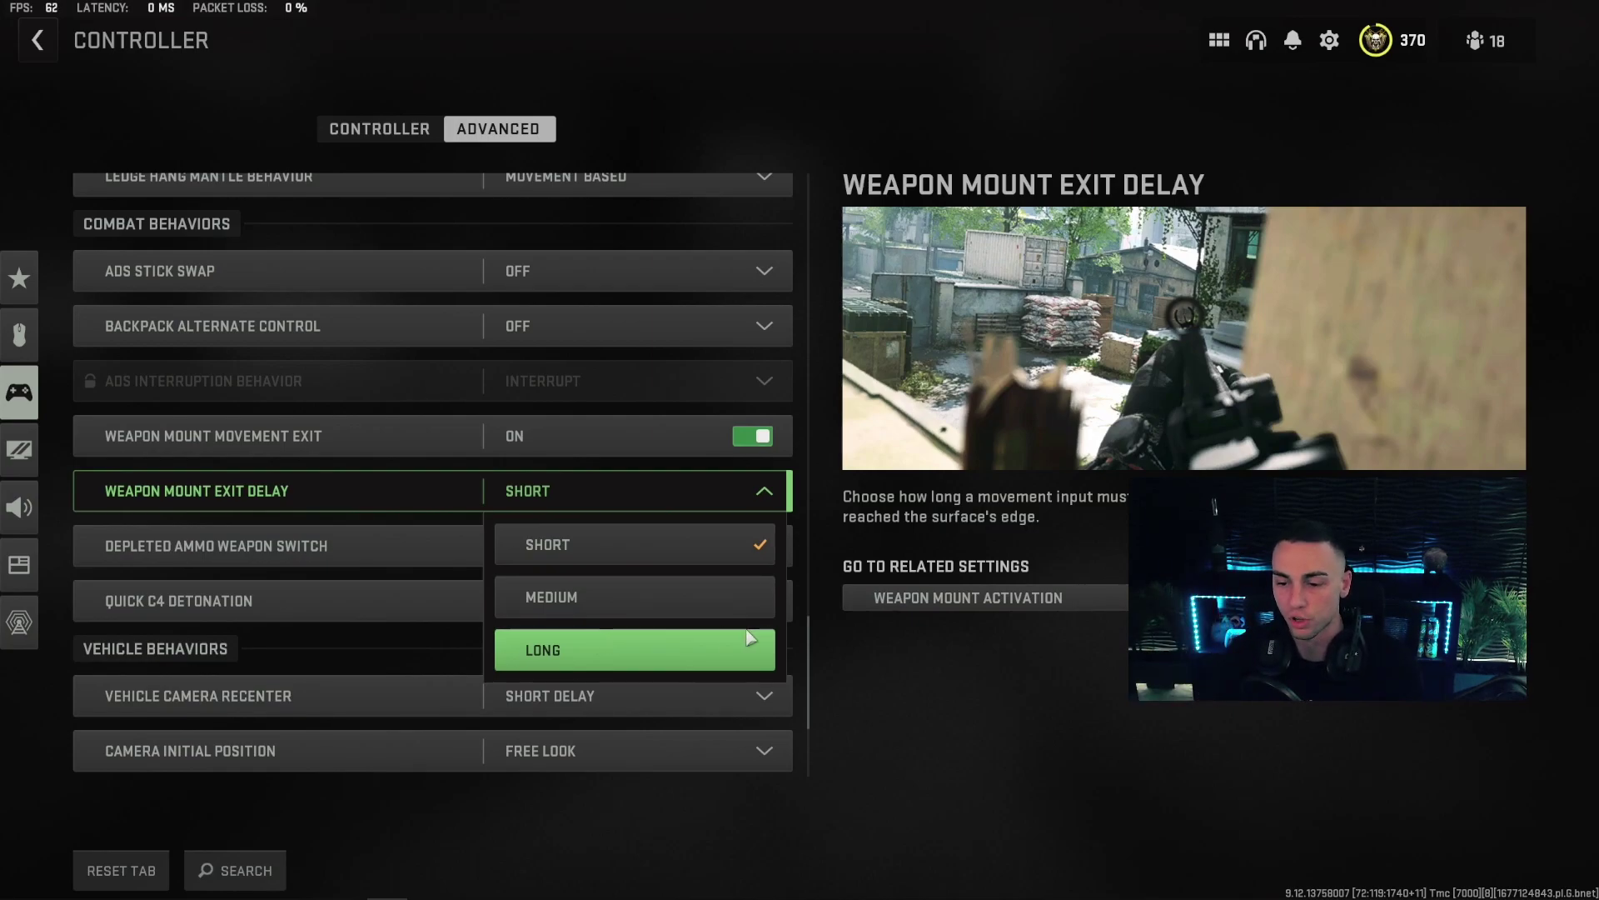
click(696, 545)
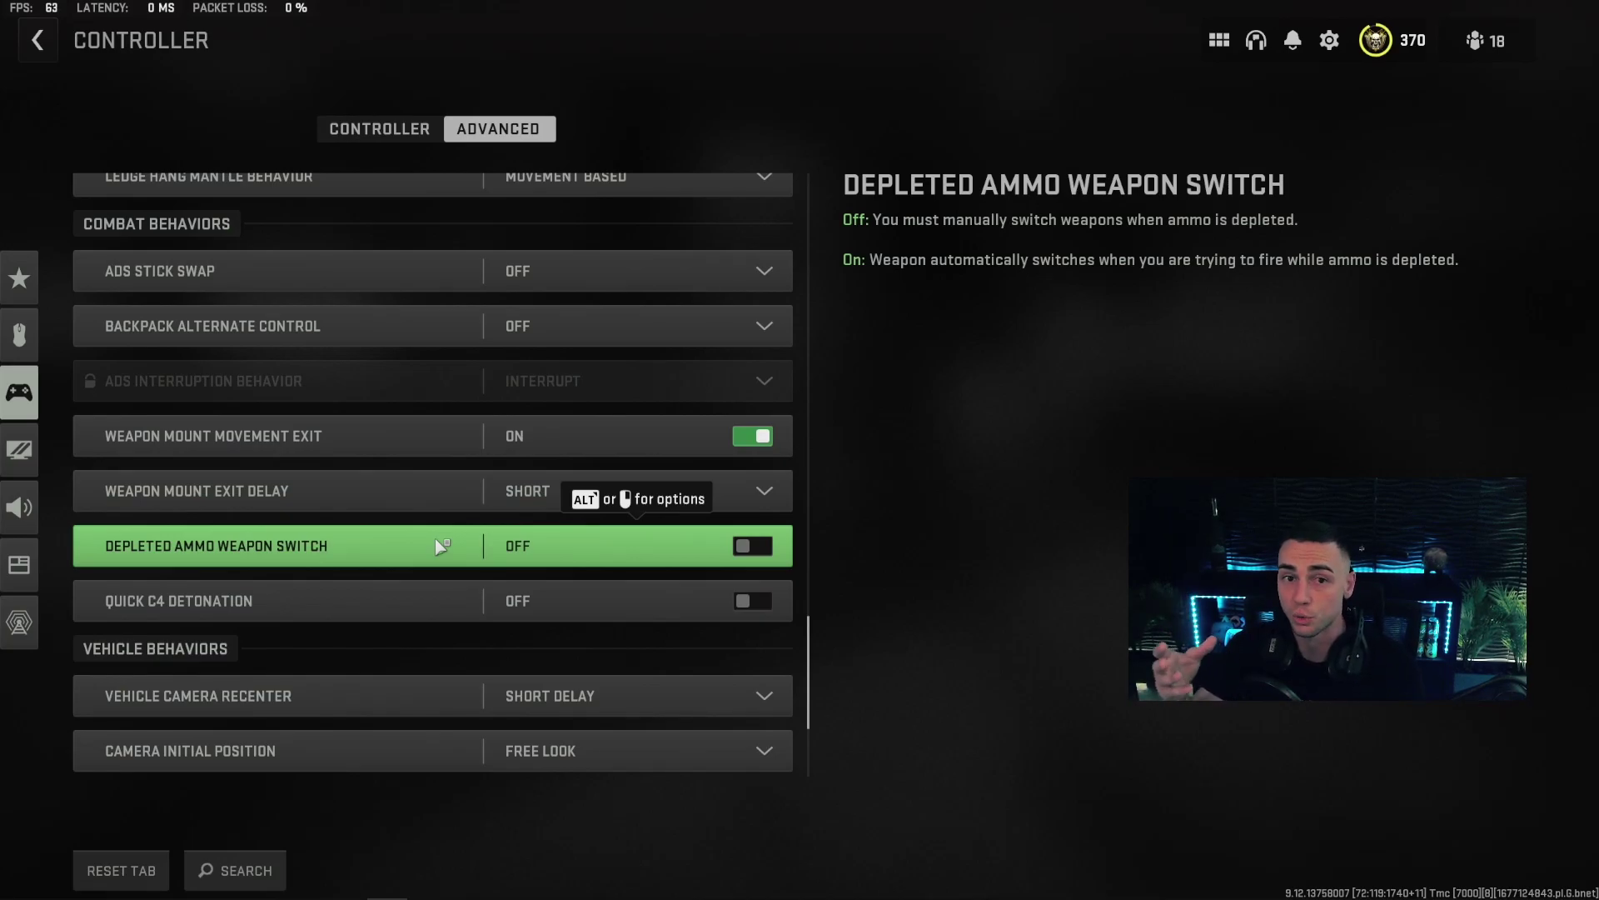
Turn on Quick C4 Detonation and look over the vehicle behavior settings.
scroll(446, 633, down, 2)
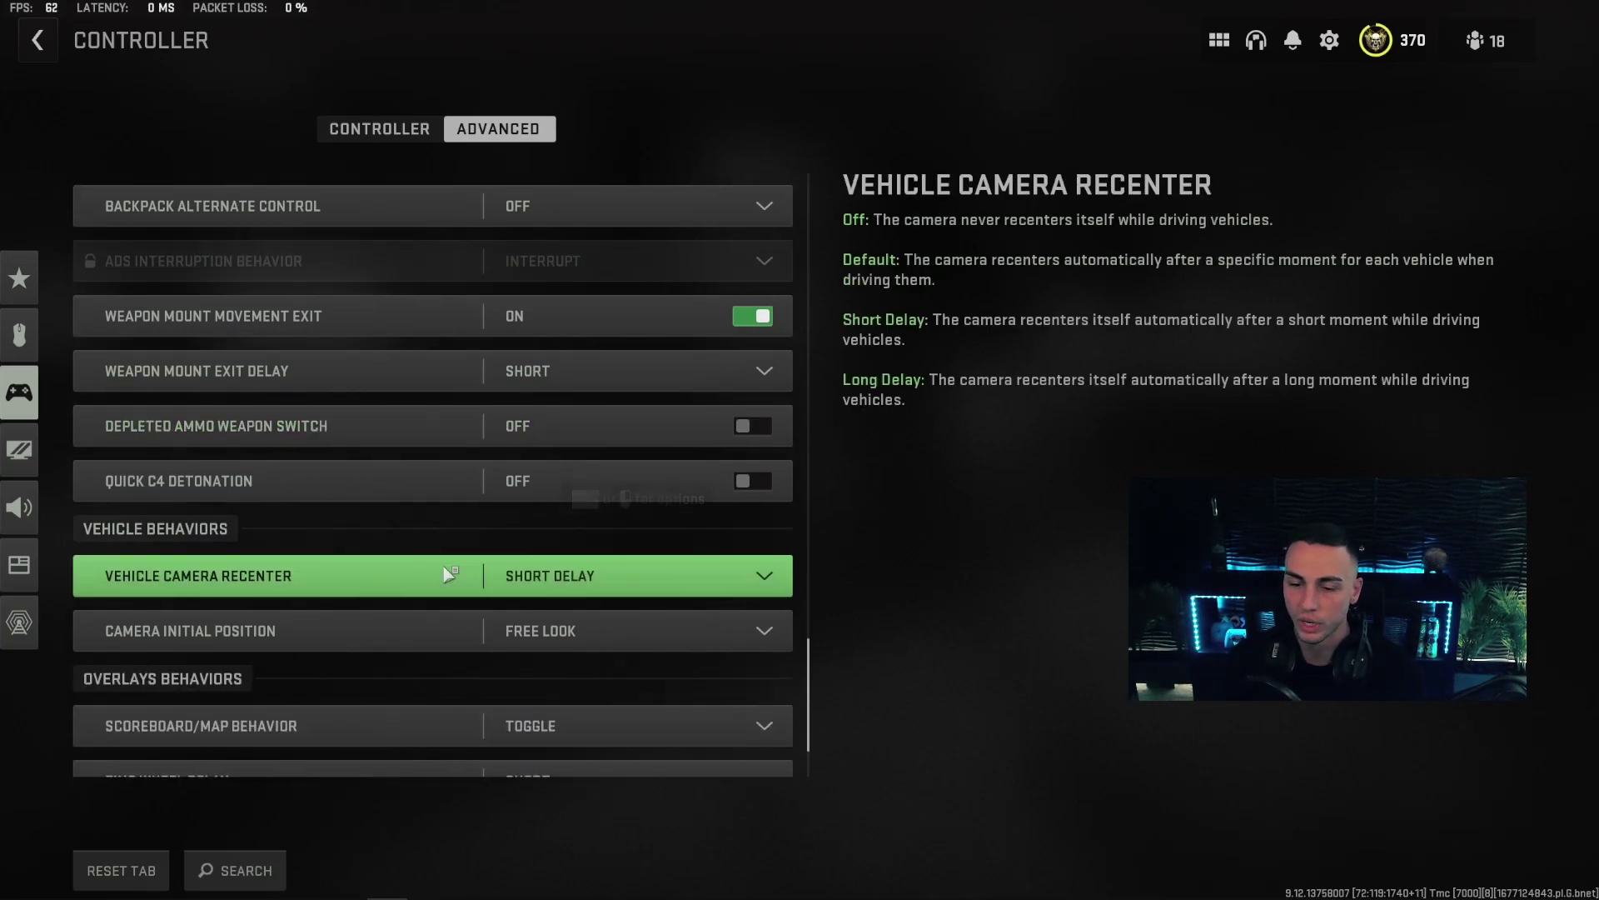
click(488, 485)
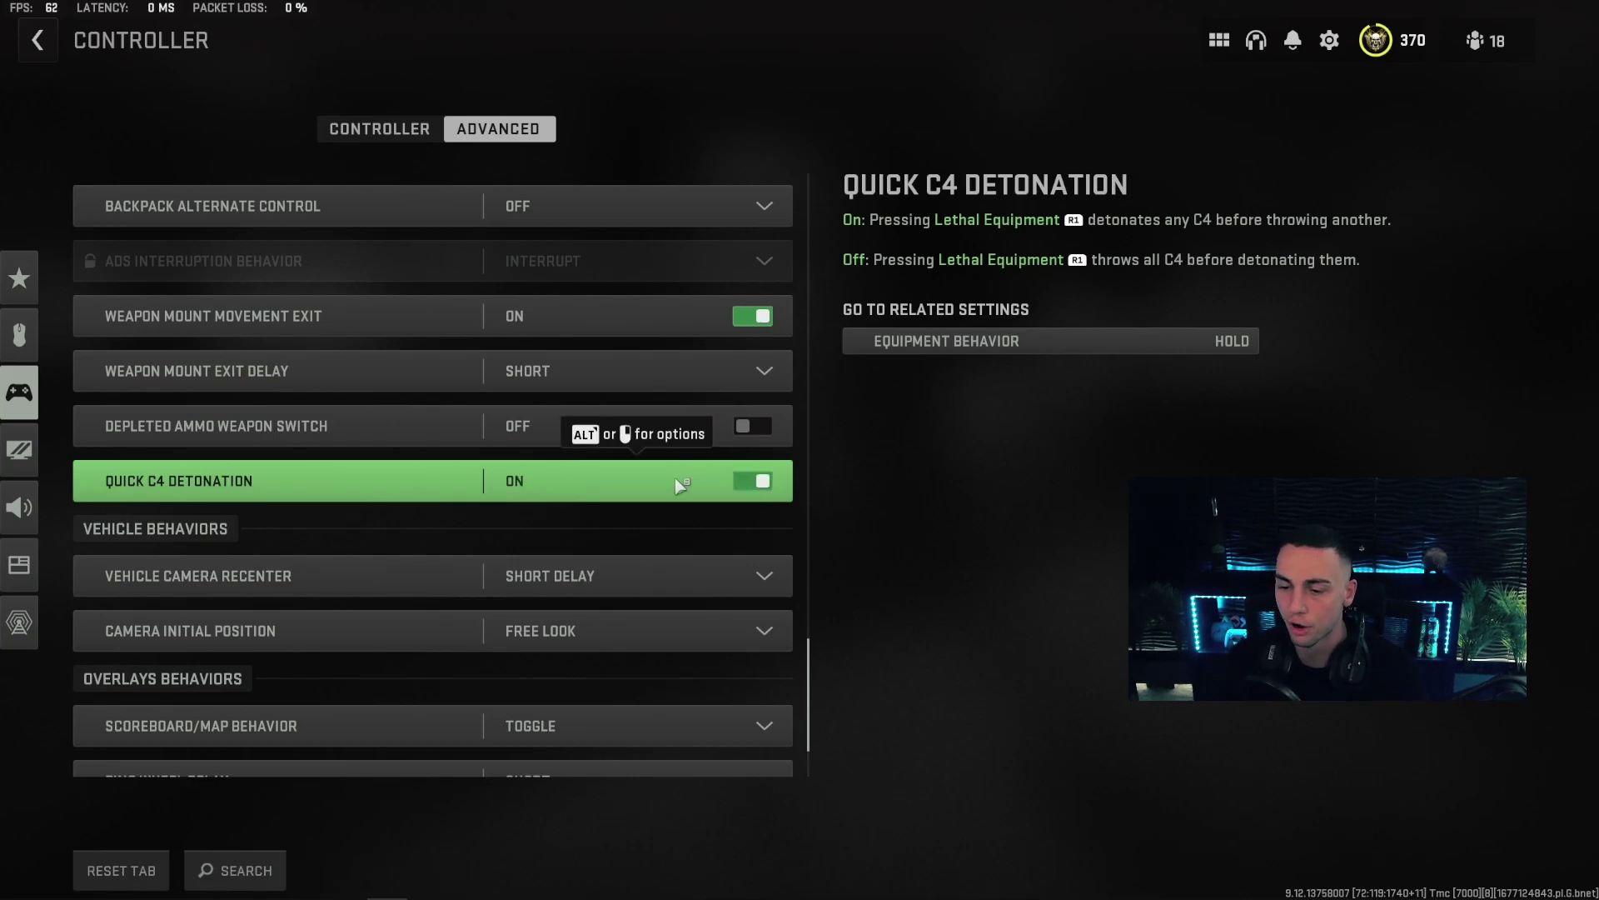
scroll(442, 487, down, 1)
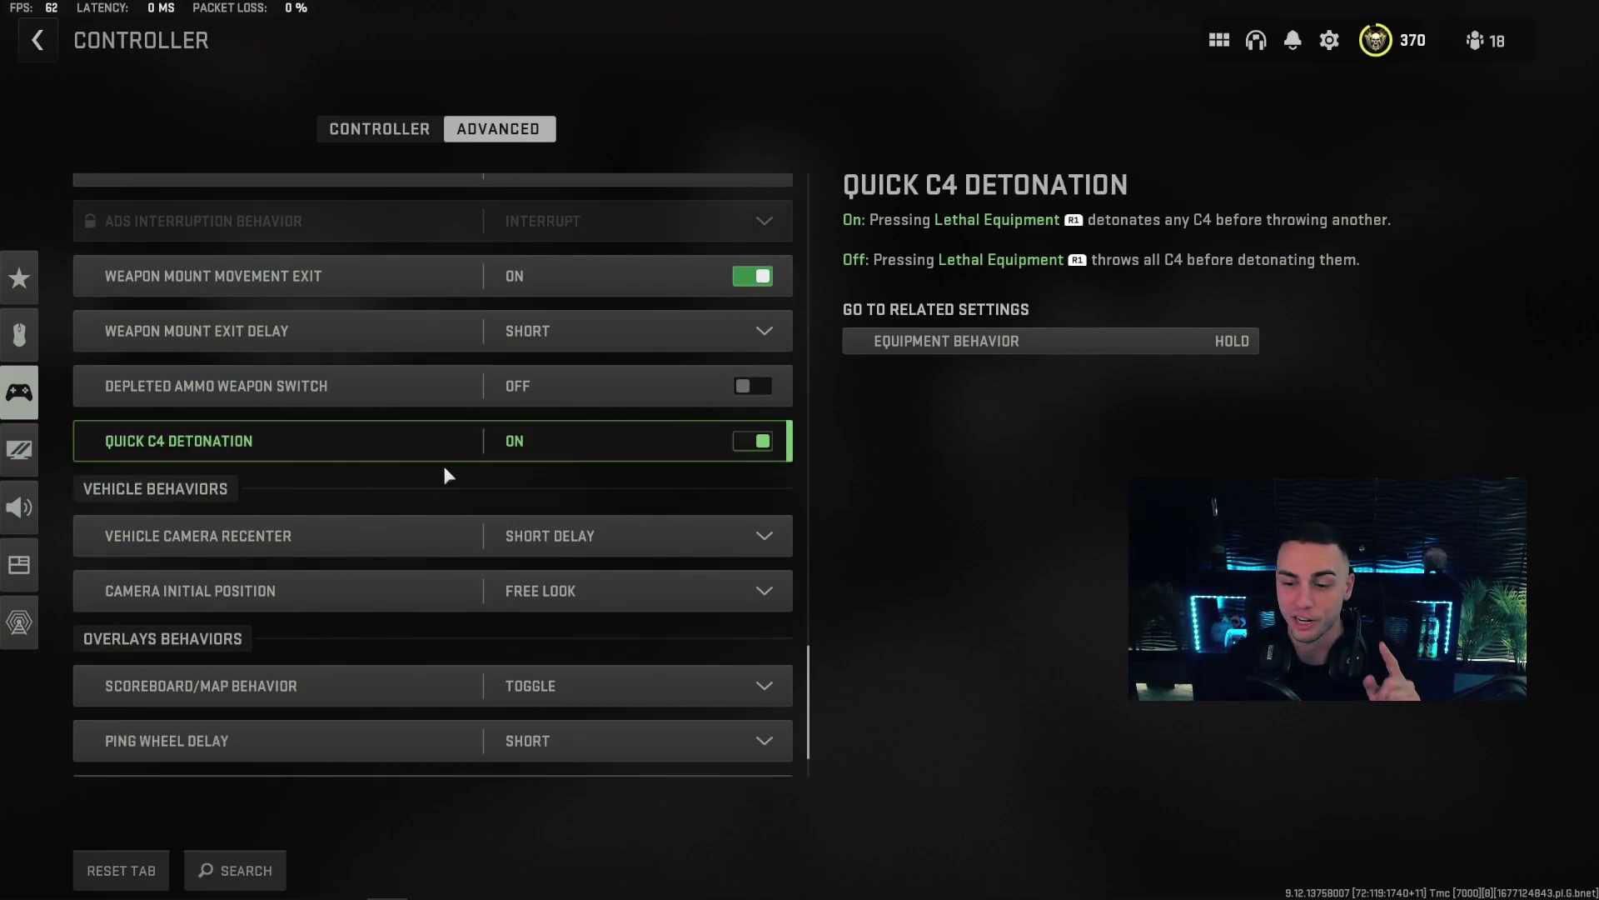
scroll(419, 463, down, 2)
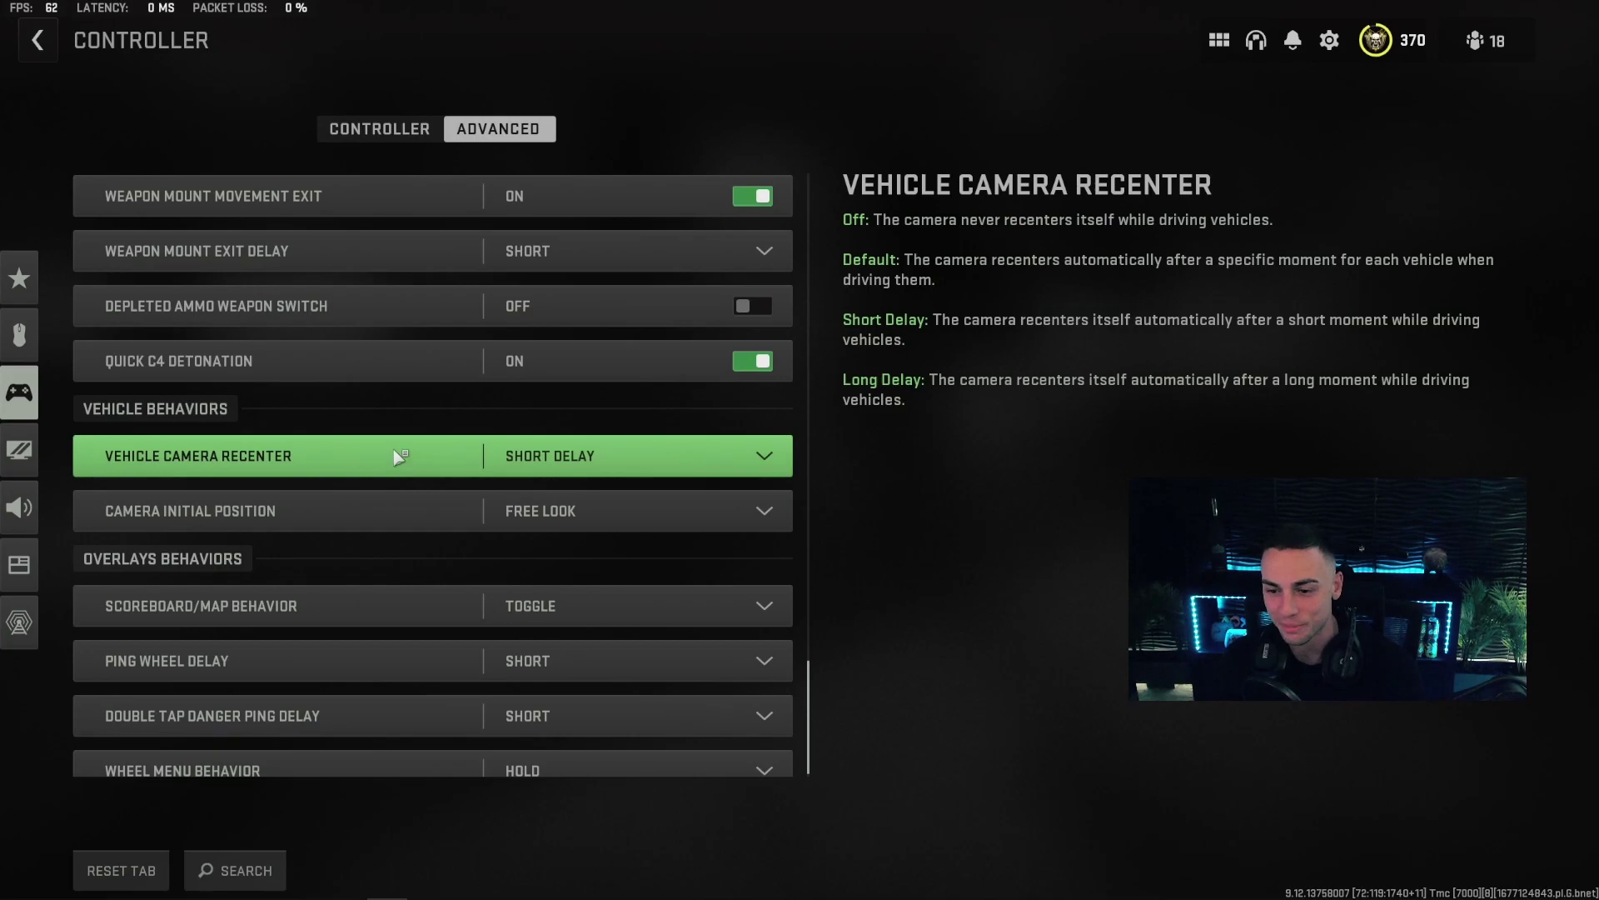